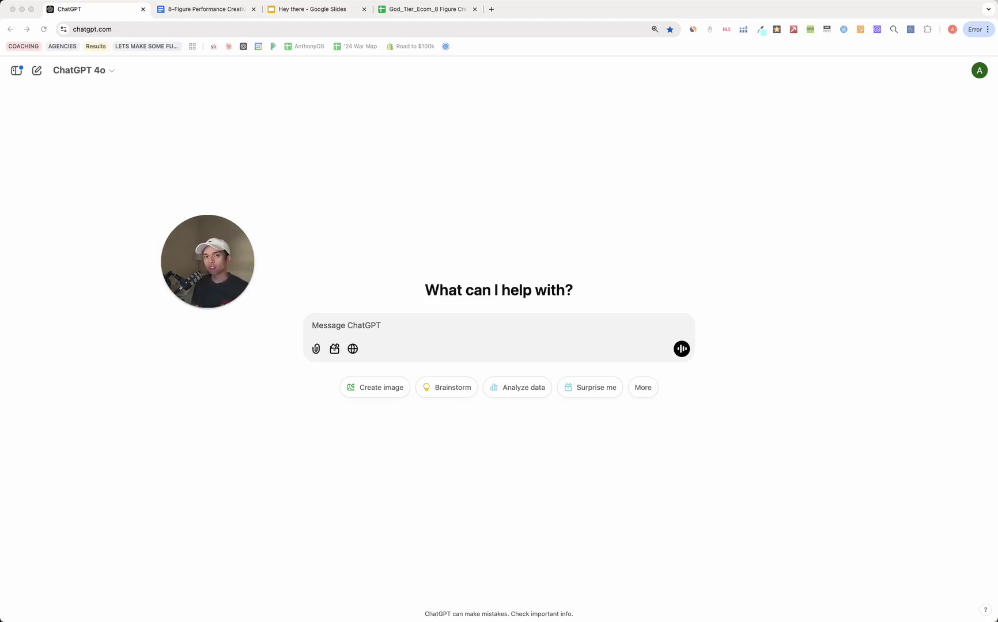
# - Browse the client results slides, including Clothing, Jewelry and CPG, then return to ChatGPT
pyautogui.click(336, 16)
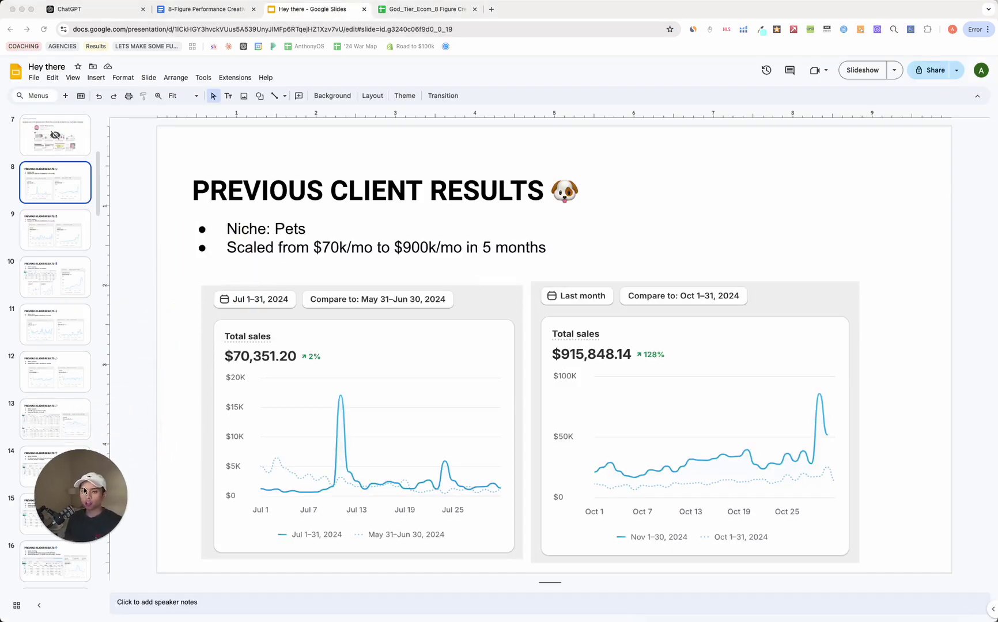
pyautogui.click(69, 191)
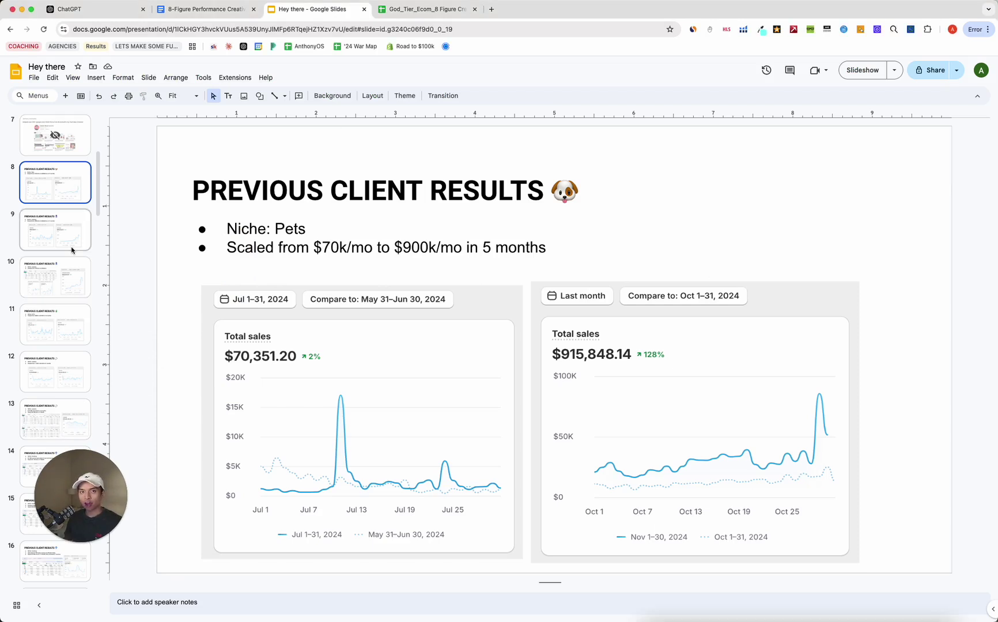
pyautogui.press('Down')
pyautogui.press('Down')
pyautogui.press('Up')
pyautogui.press('Up')
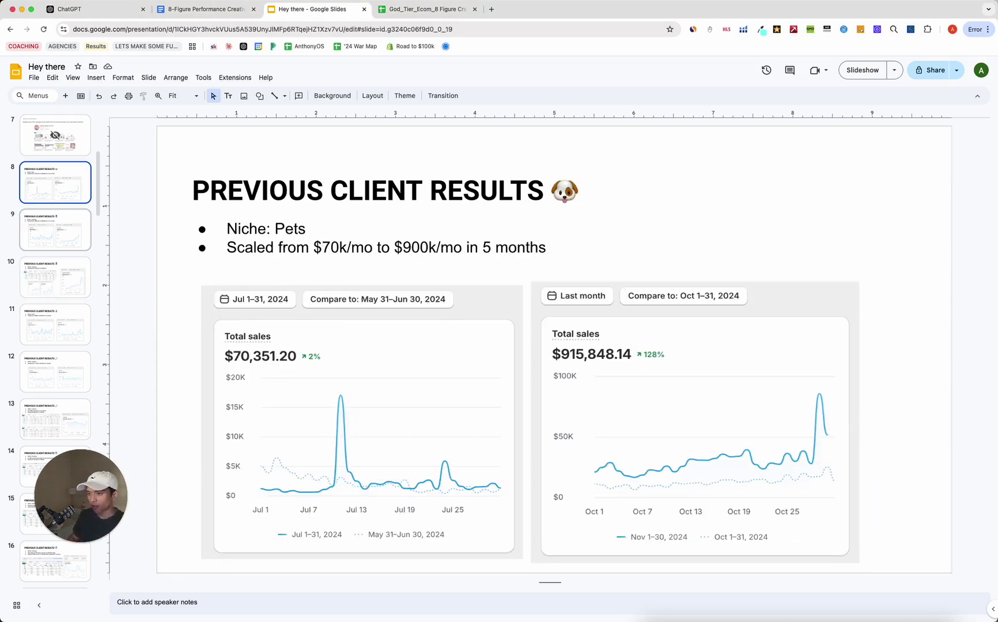
pyautogui.press('Down')
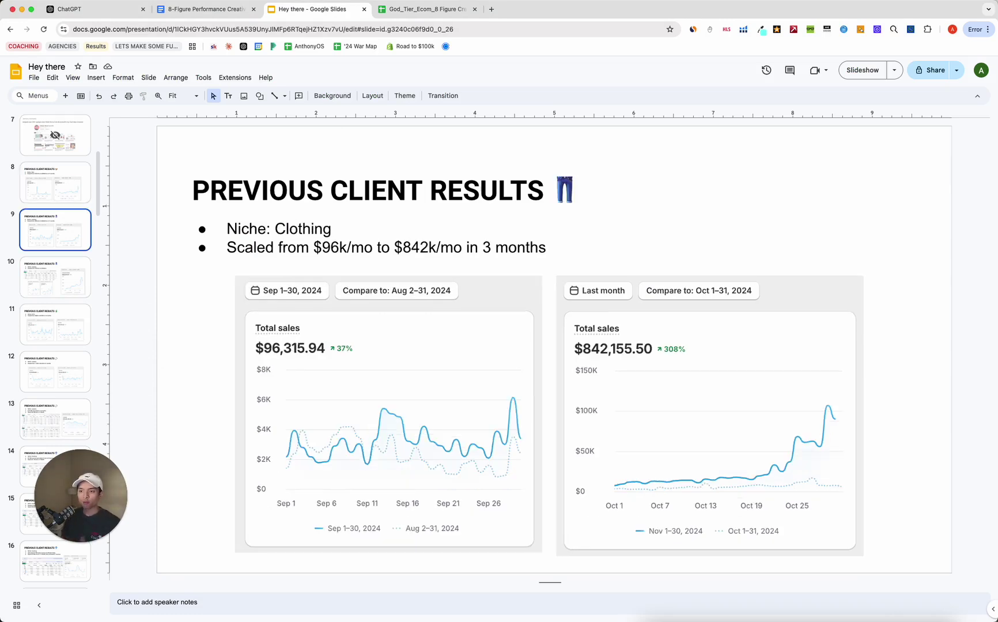
pyautogui.press('Down')
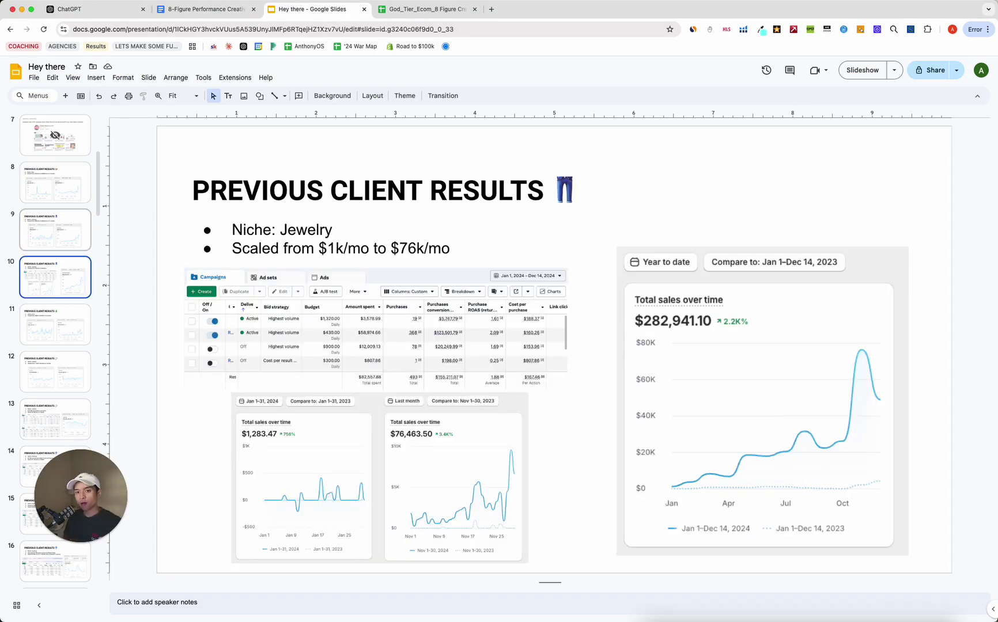
pyautogui.press('Down')
pyautogui.press('Down')
pyautogui.press('Down')
pyautogui.press('Down')
pyautogui.press('Down')
pyautogui.press('Down')
pyautogui.press('Down')
pyautogui.press('Down')
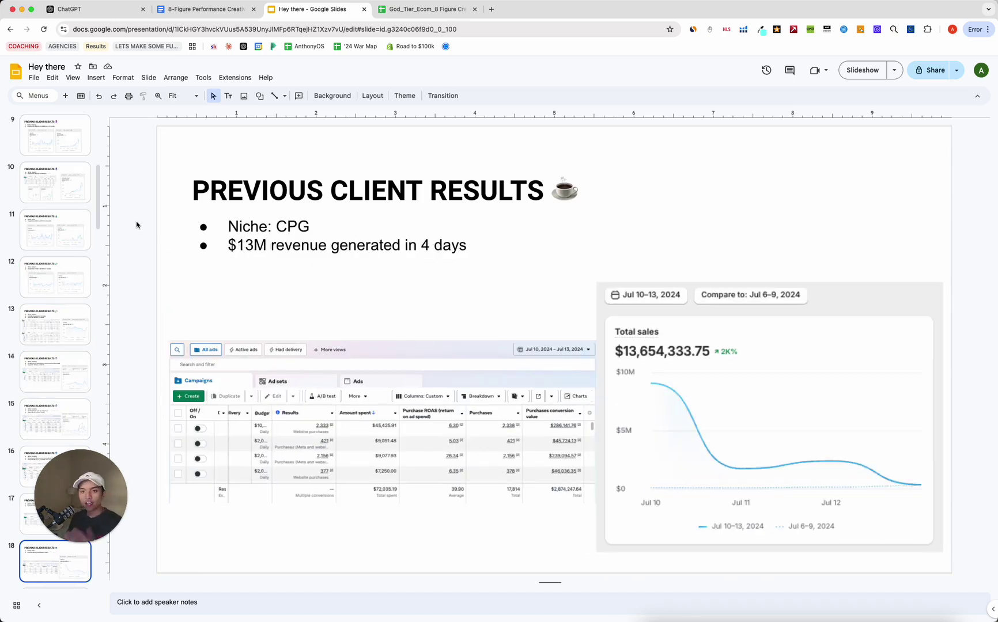
pyautogui.press('super+1')
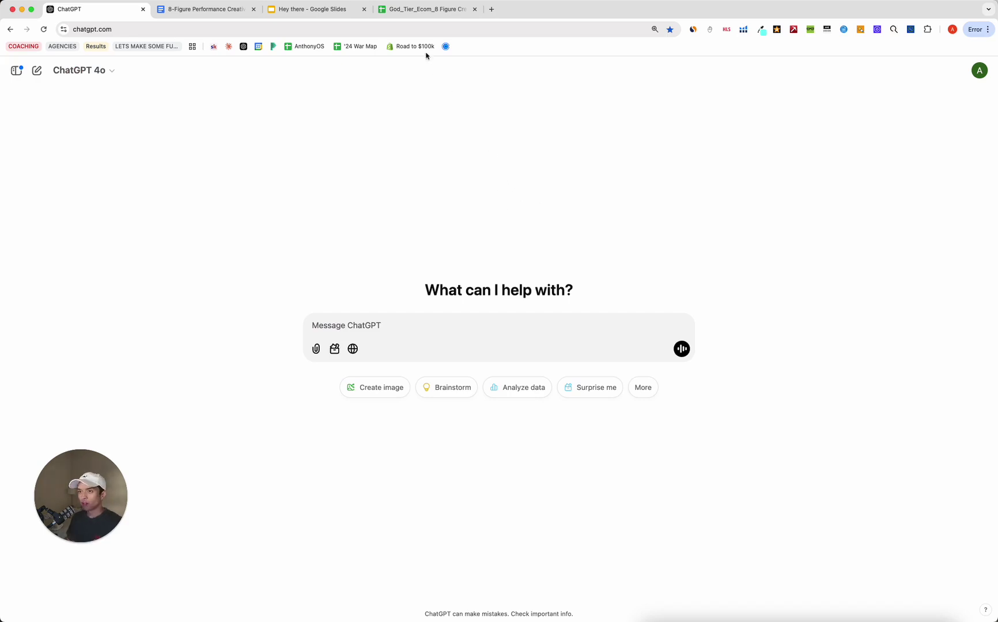
# - Look over the creative engine sheet's instructions, data mining rows, YouTube links and first TikTok link
pyautogui.click(403, 9)
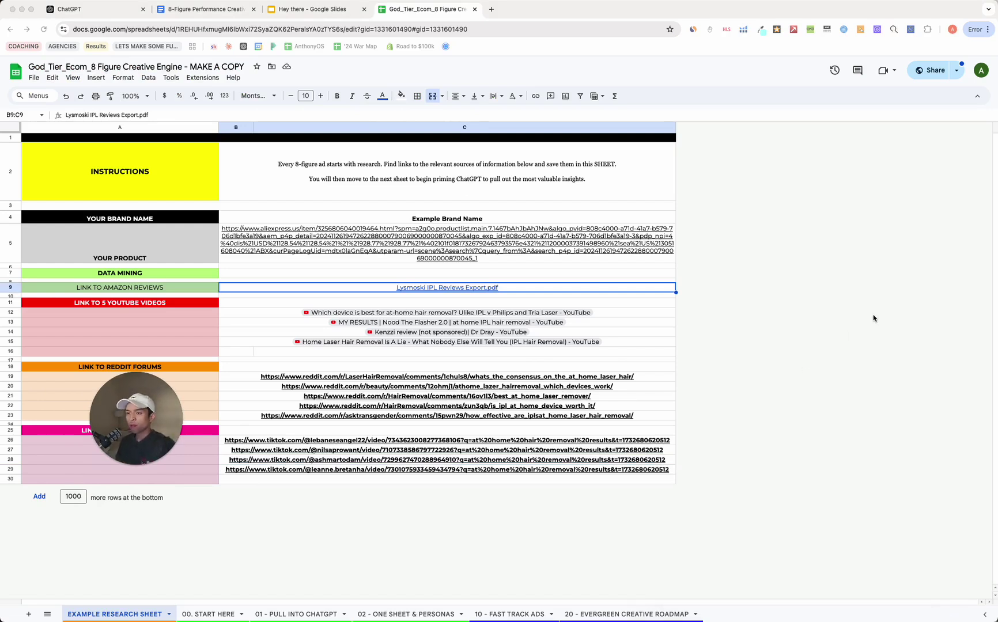
pyautogui.click(236, 193)
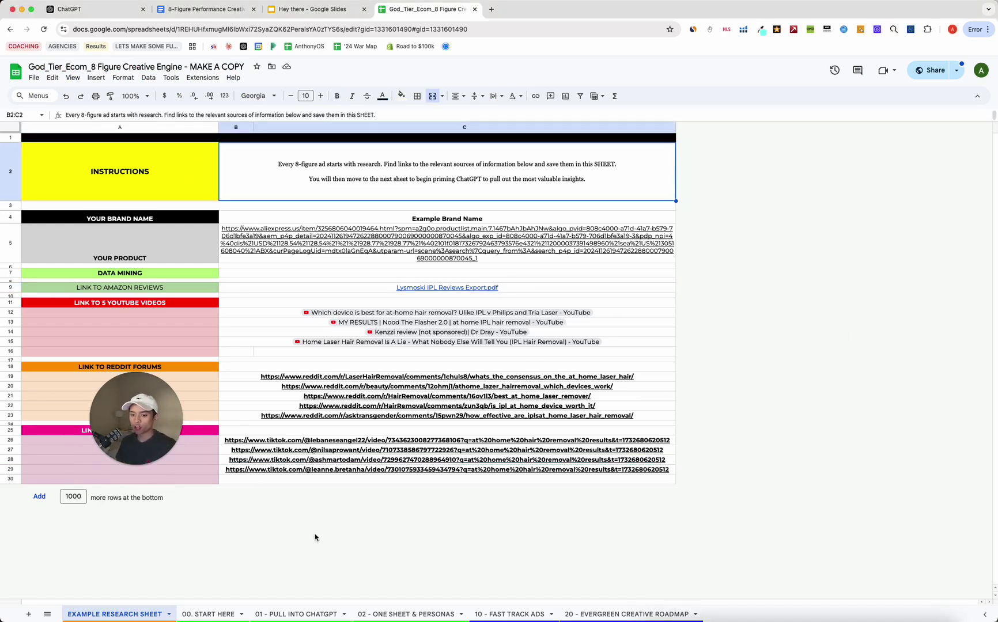
pyautogui.press('super+Down')
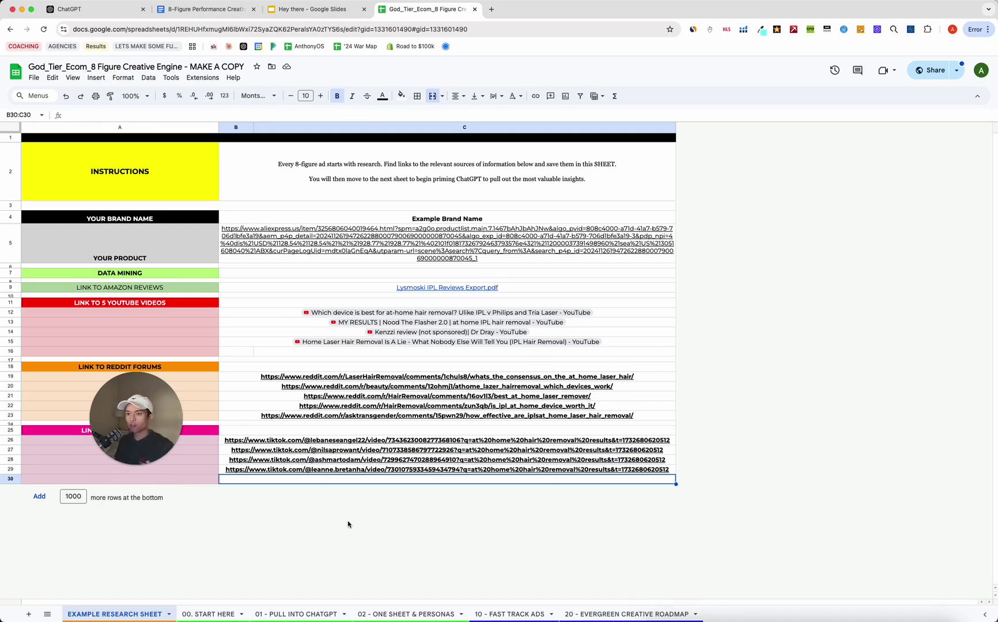
pyautogui.moveTo(284, 412)
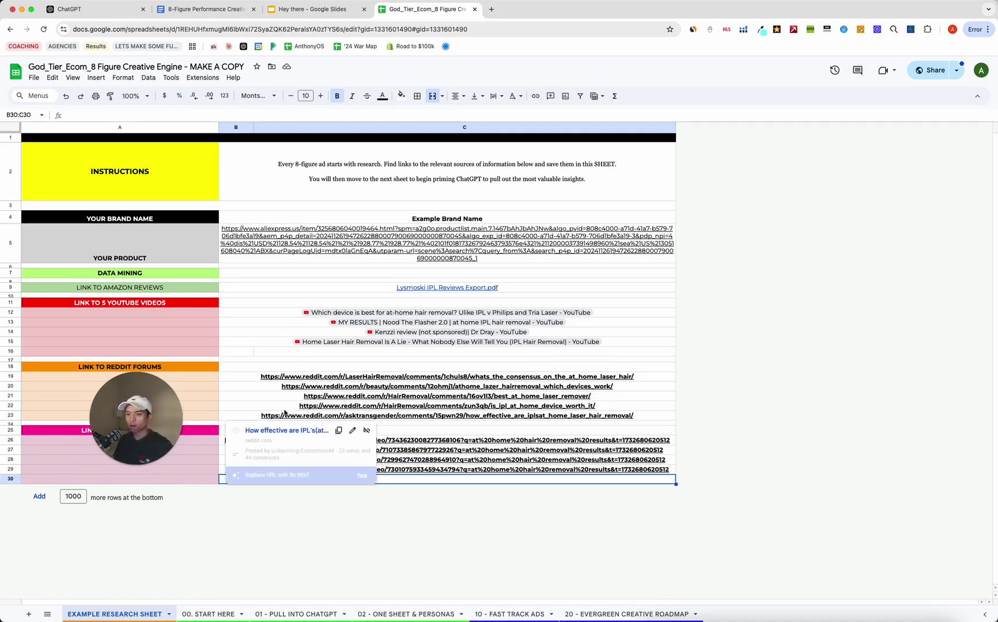
pyautogui.click(252, 326)
pyautogui.moveTo(635, 256); pyautogui.dragTo(741, 439)
pyautogui.click(663, 440)
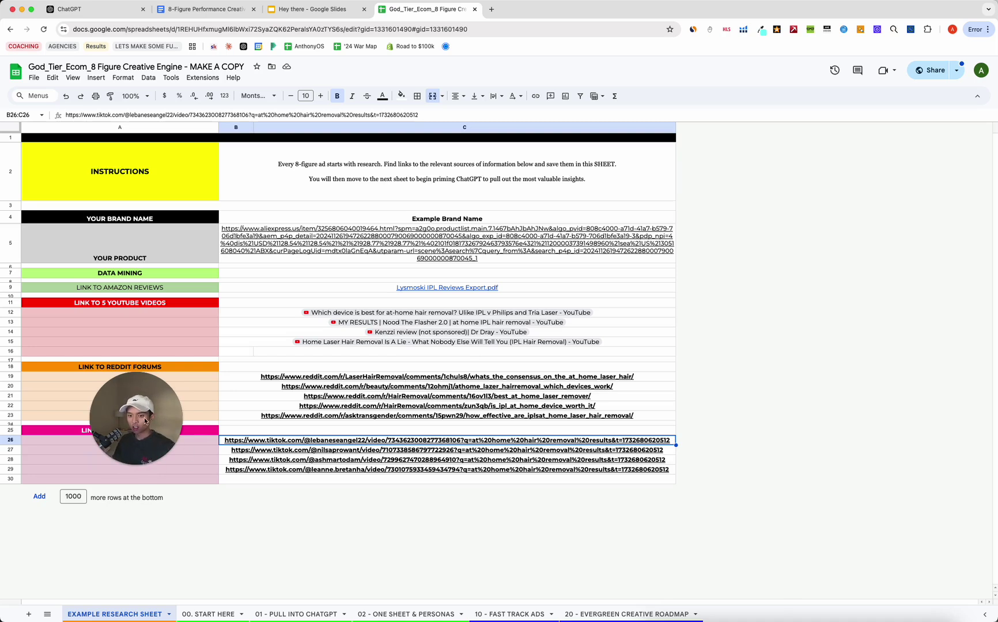
pyautogui.moveTo(146, 422); pyautogui.dragTo(73, 537)
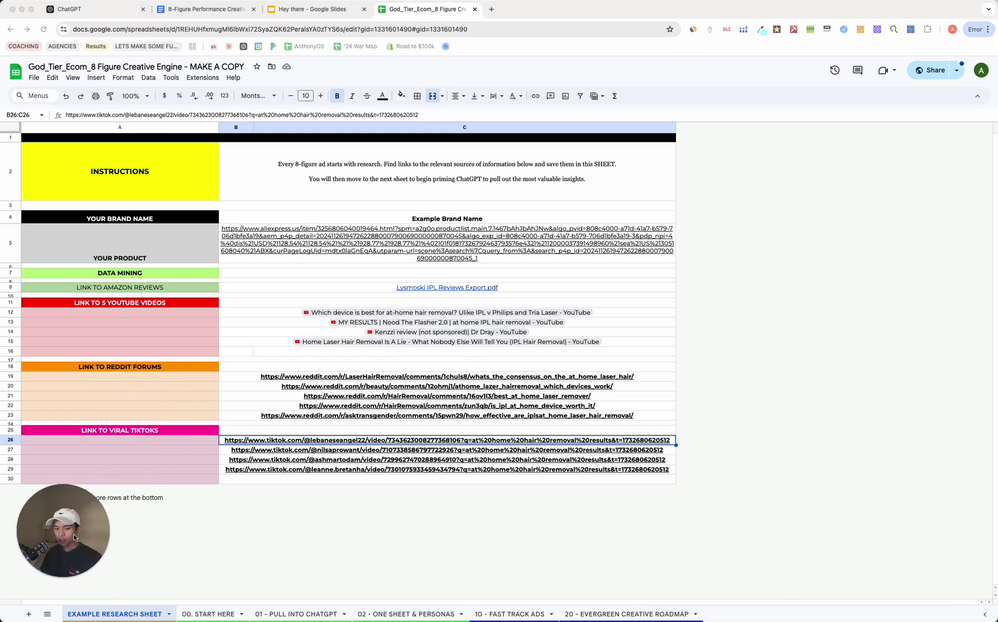
# - Inspect the YOUR PRODUCT row, its AliExpress product link and the brand-to-Amazon-reviews block A4:C10
pyautogui.click(166, 247)
pyautogui.click(484, 262)
pyautogui.click(194, 249)
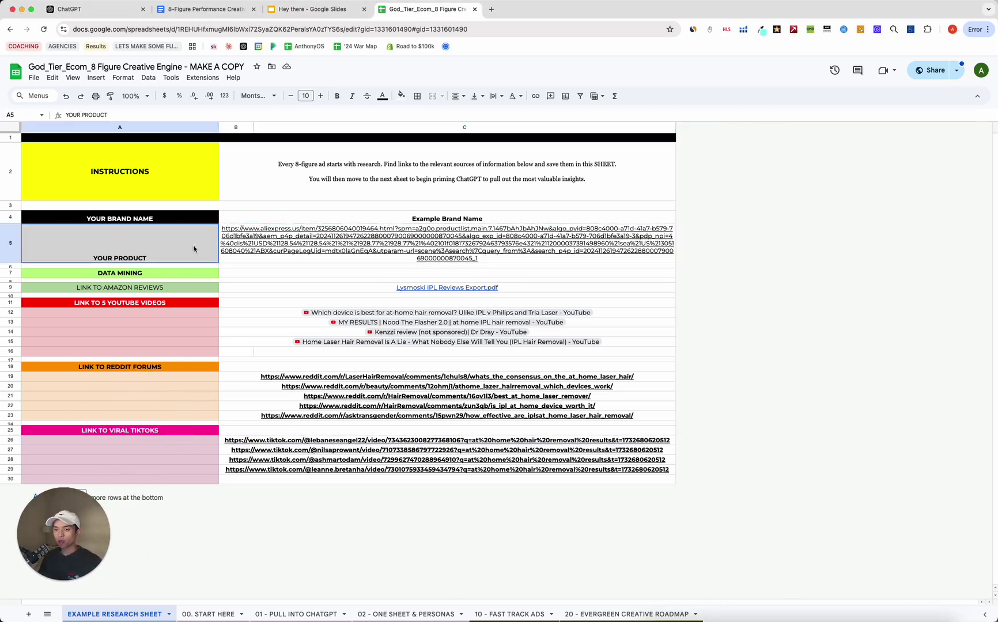
pyautogui.click(518, 254)
pyautogui.click(657, 303)
pyautogui.click(587, 254)
pyautogui.moveTo(587, 208); pyautogui.dragTo(588, 464)
pyautogui.click(512, 359)
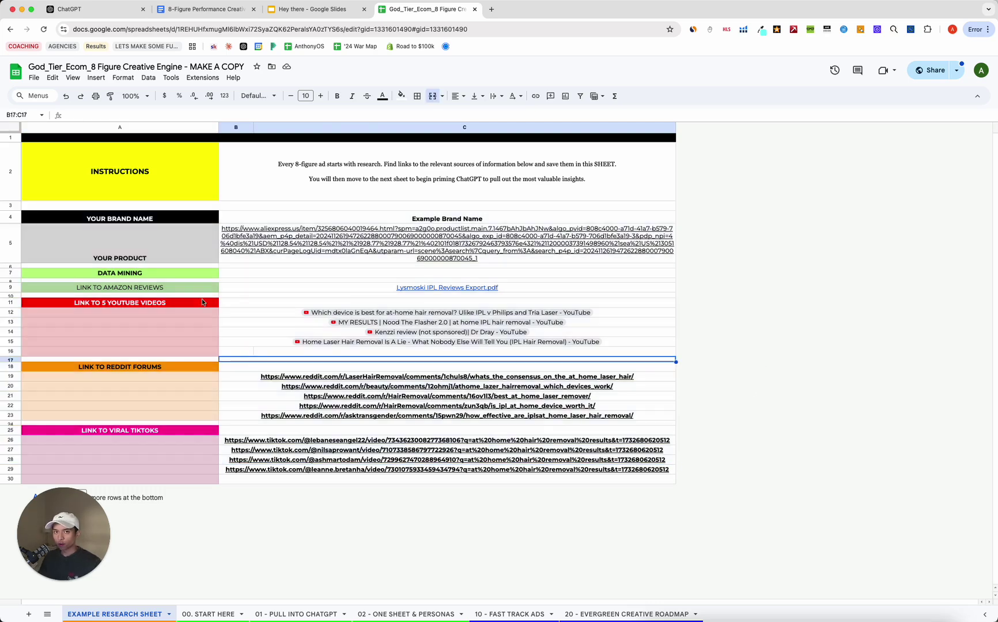
pyautogui.click(248, 245)
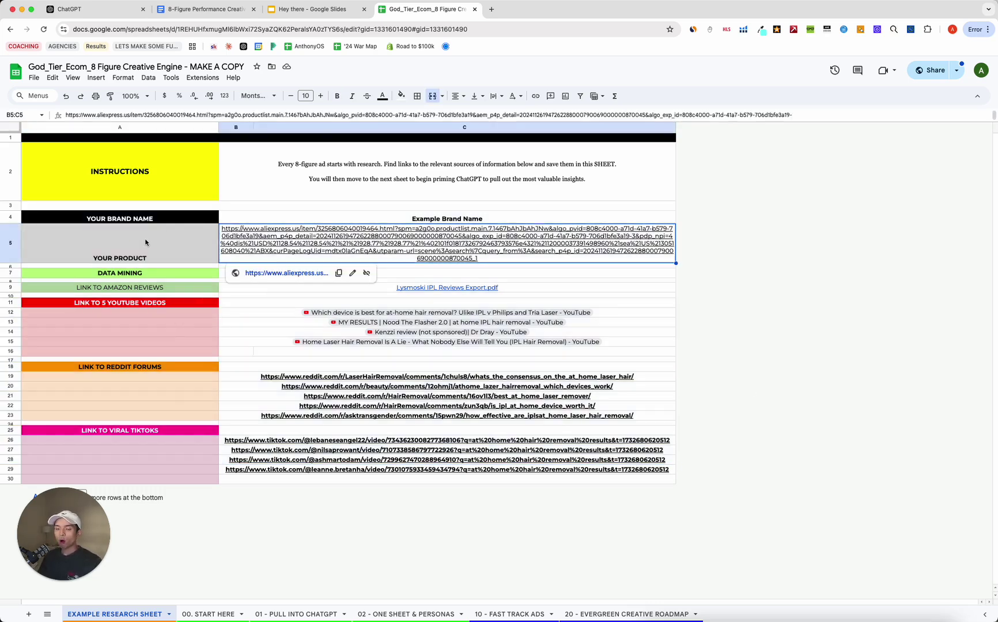
pyautogui.moveTo(145, 219); pyautogui.dragTo(145, 295)
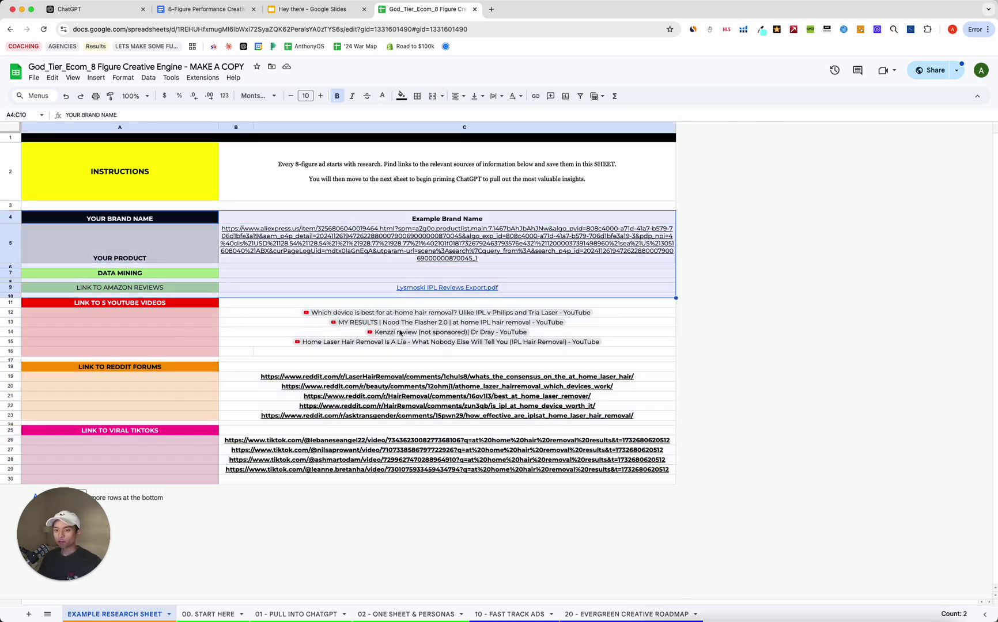
# - Compare the empty 00. START HERE template, then preview the example's product link and Amazon reviews PDF
pyautogui.click(201, 615)
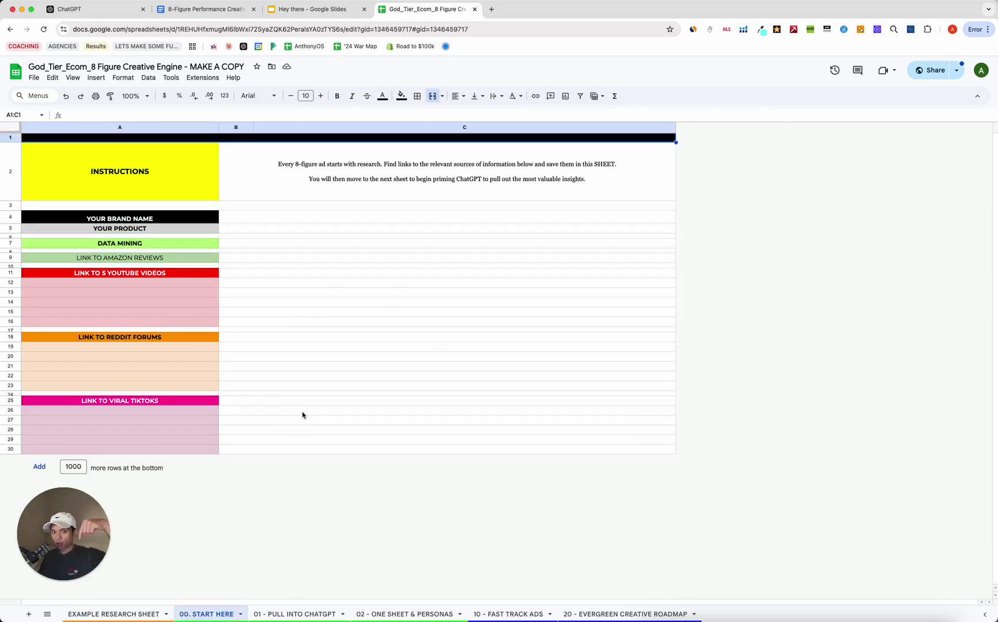
pyautogui.click(116, 614)
pyautogui.click(97, 247)
pyautogui.click(295, 243)
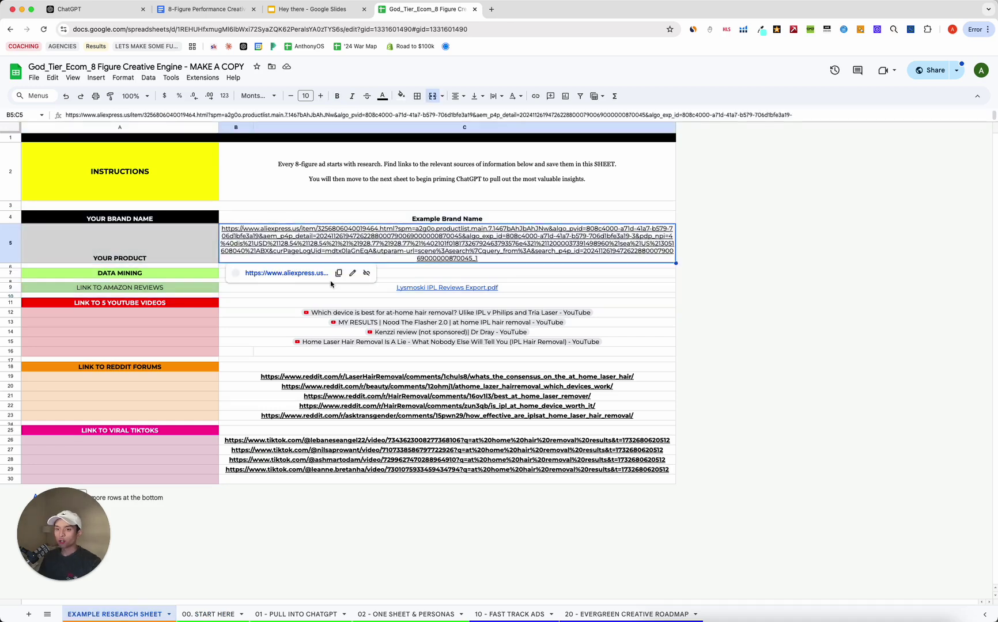
pyautogui.click(149, 258)
pyautogui.click(285, 252)
pyautogui.click(214, 257)
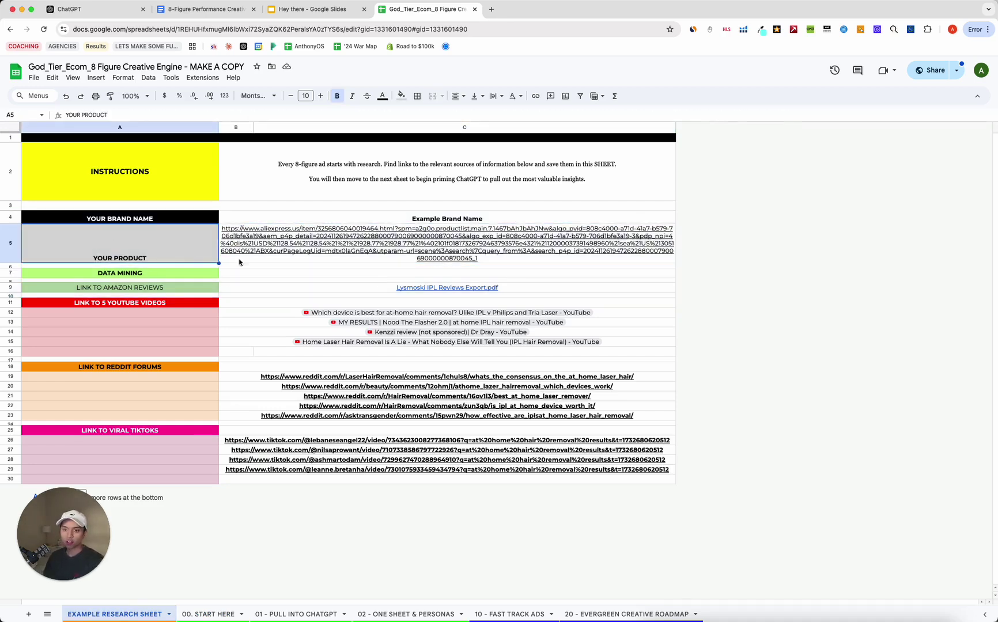
pyautogui.click(369, 241)
pyautogui.click(156, 289)
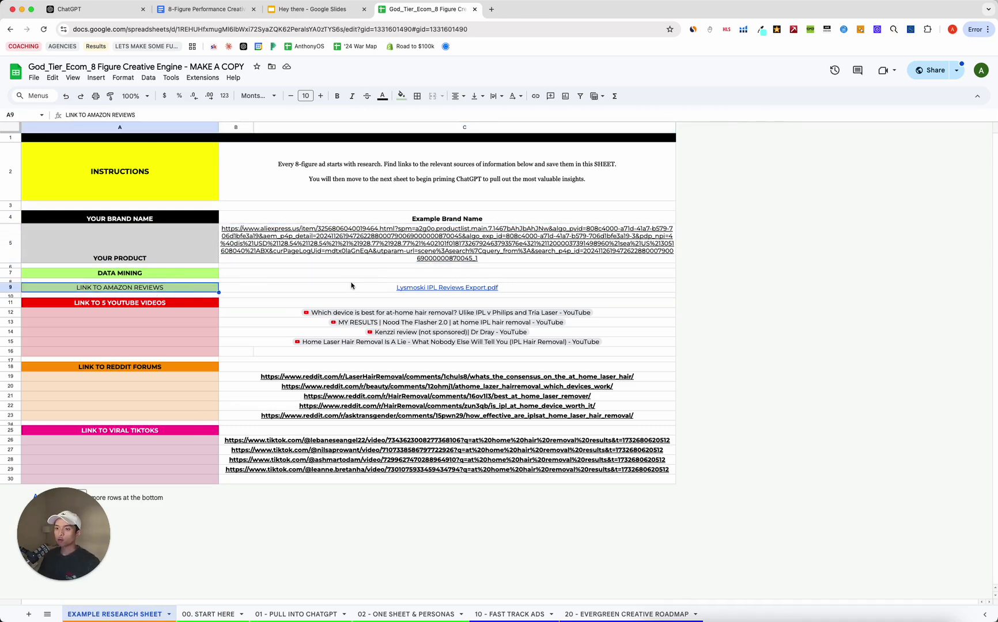
pyautogui.click(351, 286)
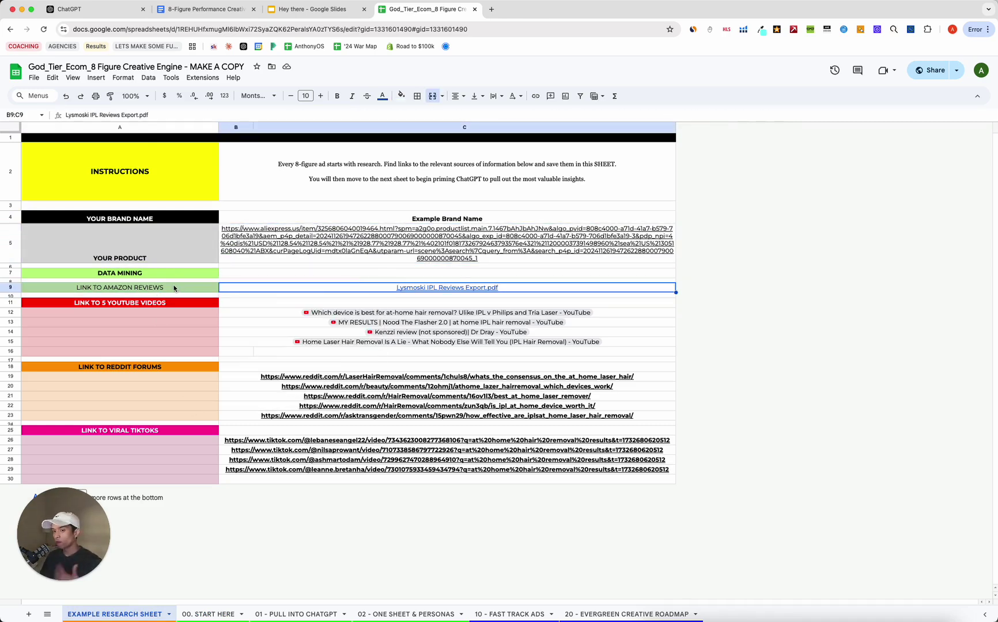
pyautogui.click(294, 289)
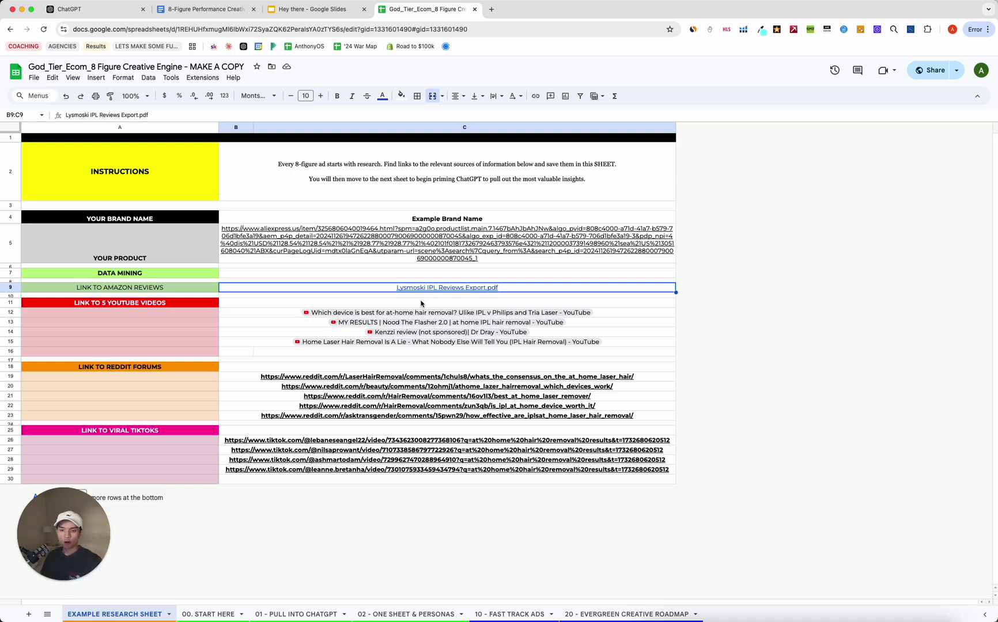
pyautogui.click(226, 341)
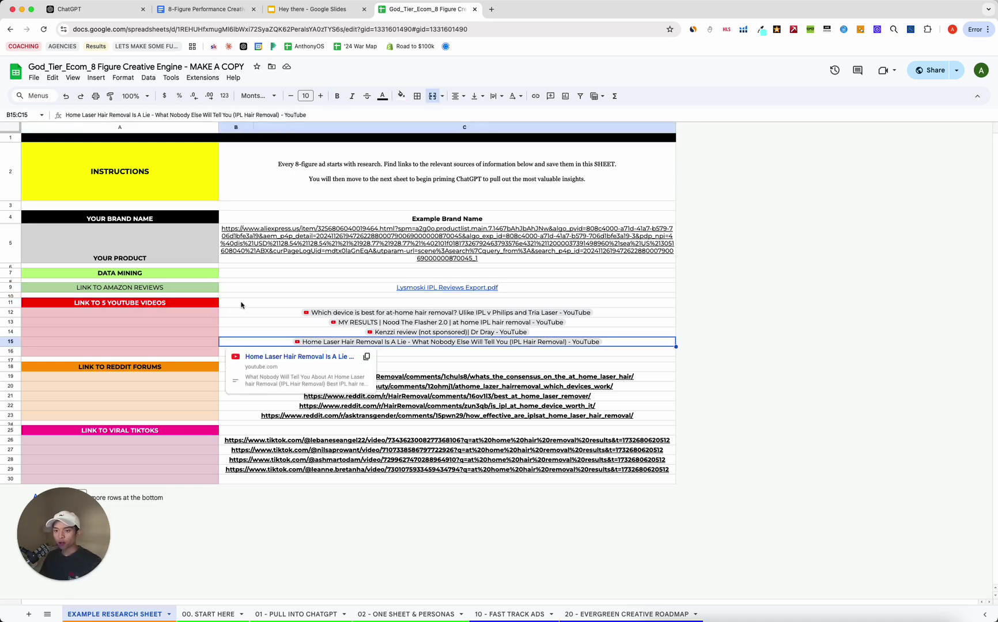
pyautogui.click(215, 344)
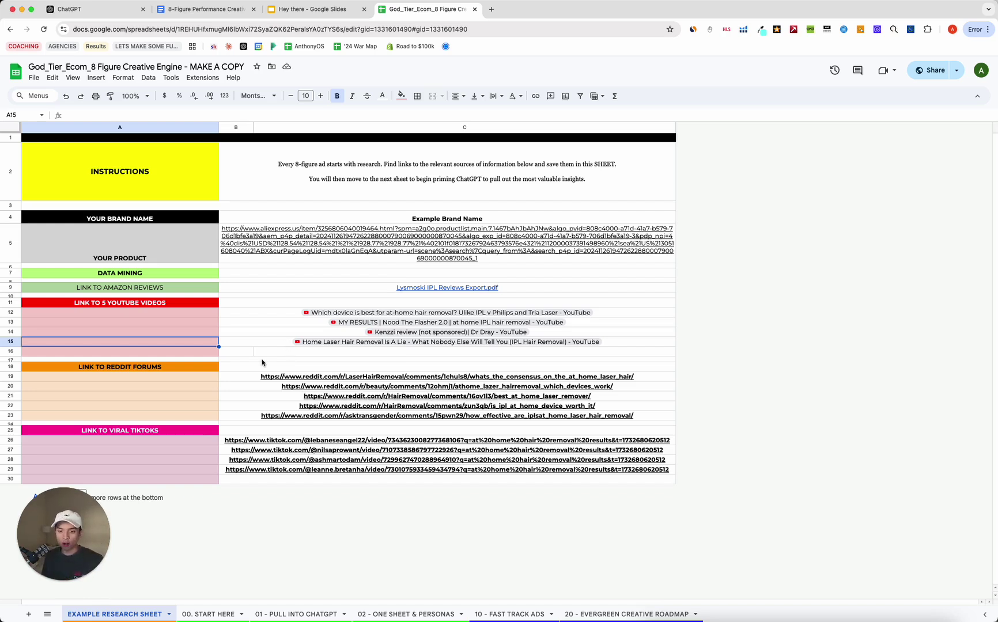
pyautogui.click(263, 360)
pyautogui.moveTo(245, 439); pyautogui.dragTo(242, 428)
pyautogui.click(187, 335)
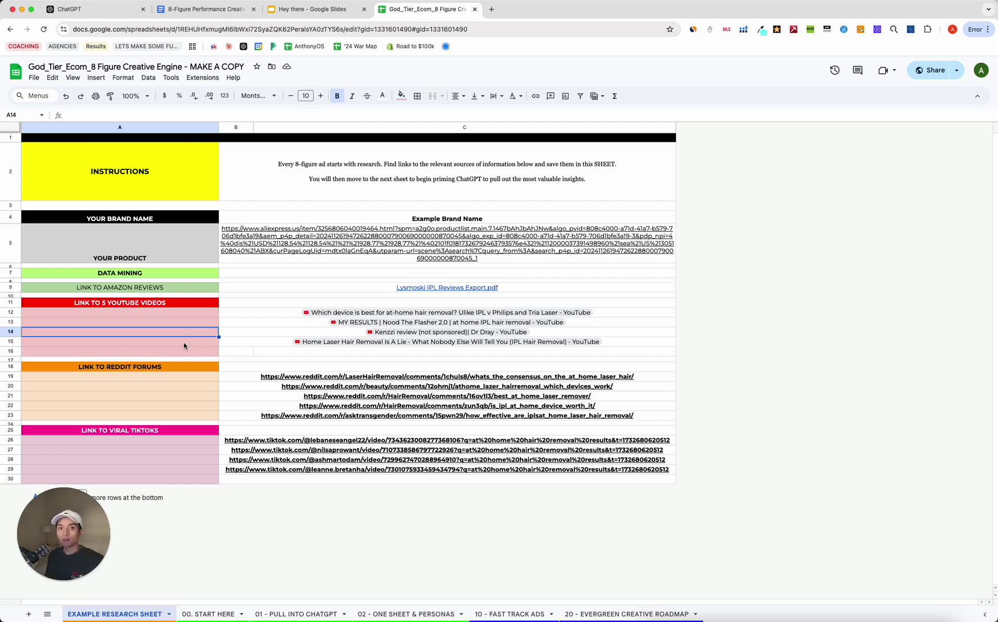
pyautogui.click(185, 342)
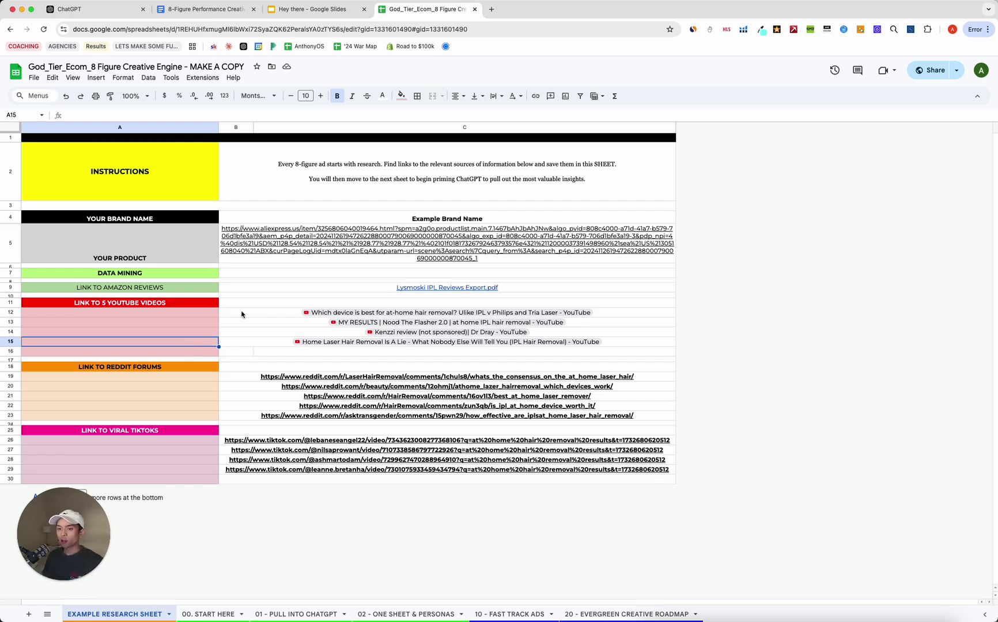
pyautogui.click(248, 352)
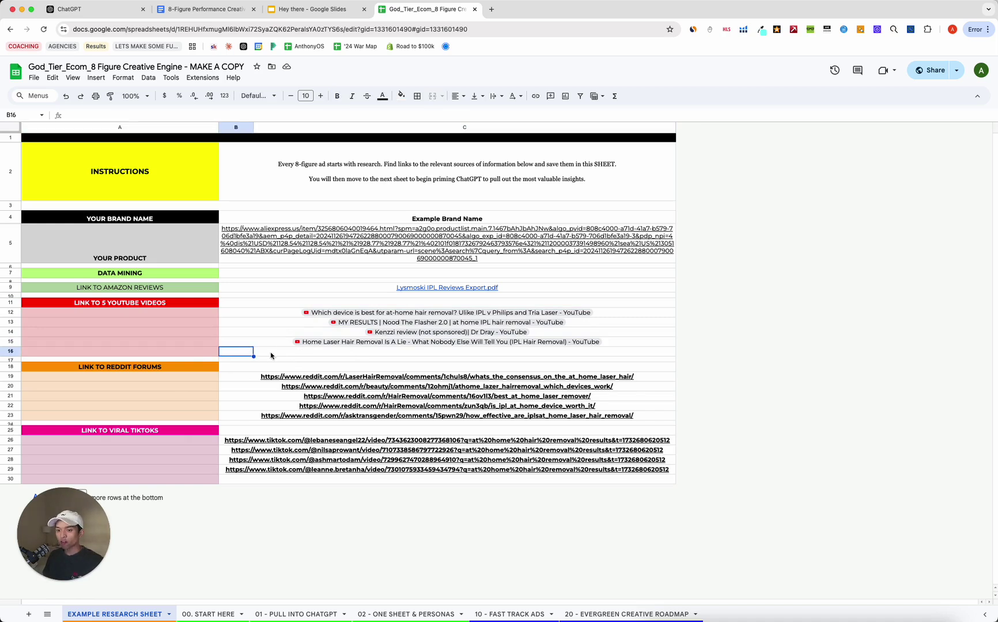
pyautogui.click(297, 353)
pyautogui.moveTo(239, 357)
pyautogui.mouseDown()
pyautogui.moveTo(338, 357)
pyautogui.moveTo(236, 352)
pyautogui.mouseUp()
pyautogui.click(337, 356)
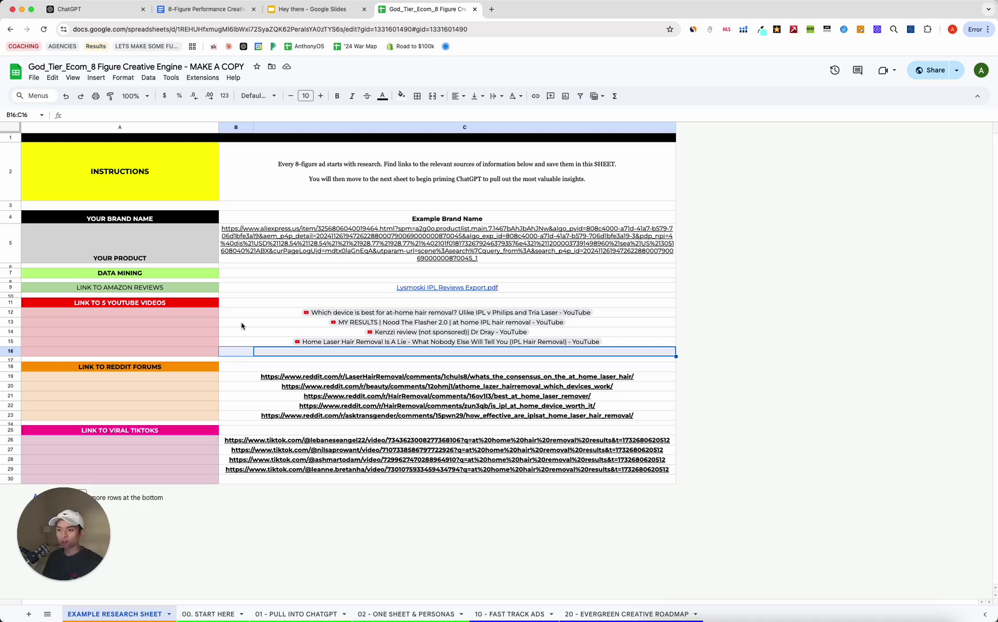
pyautogui.click(241, 323)
pyautogui.click(273, 314)
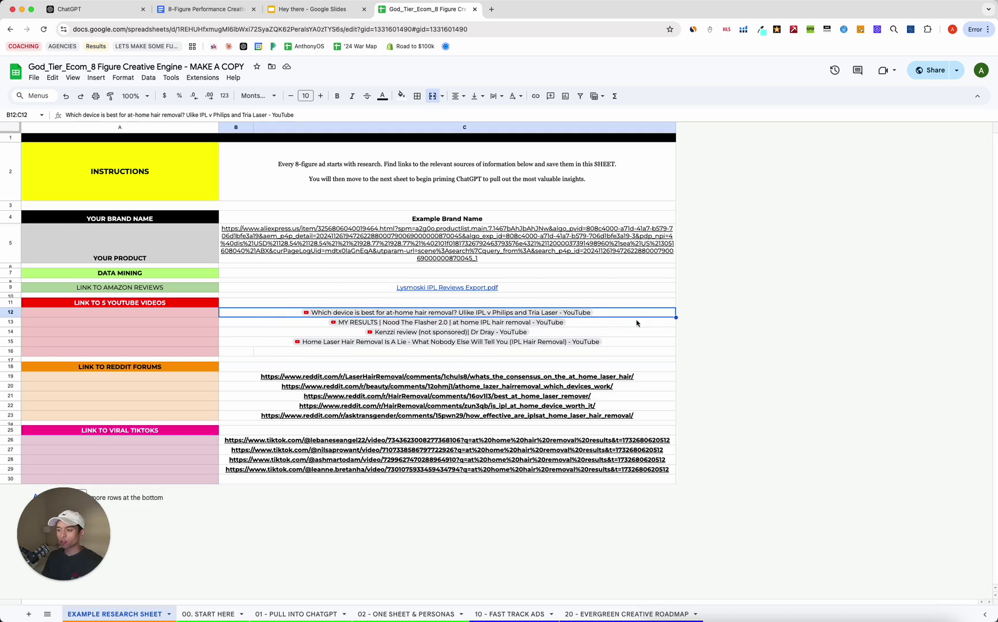
pyautogui.moveTo(292, 320)
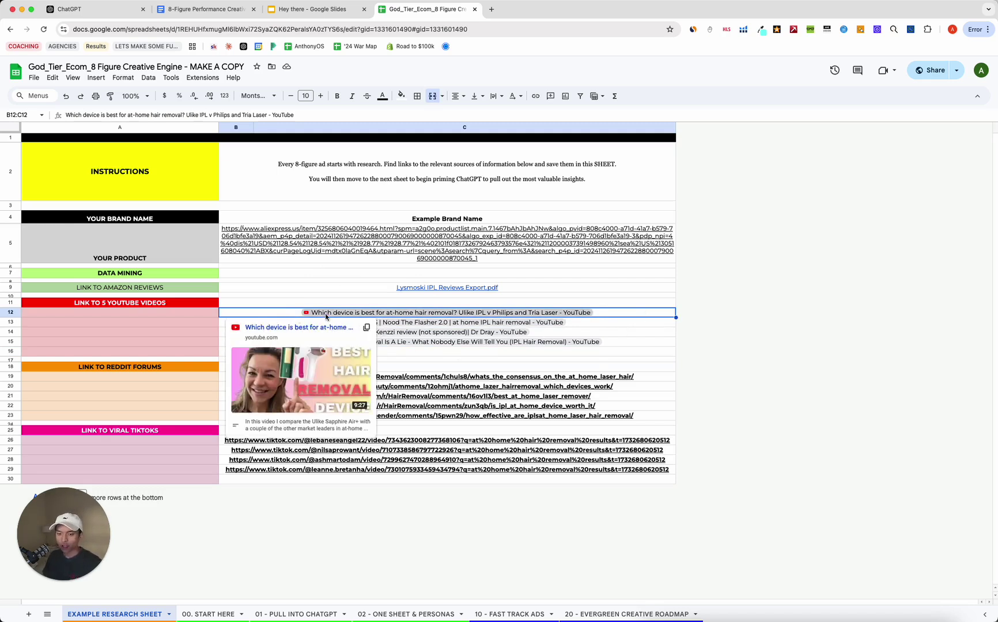
pyautogui.click(630, 326)
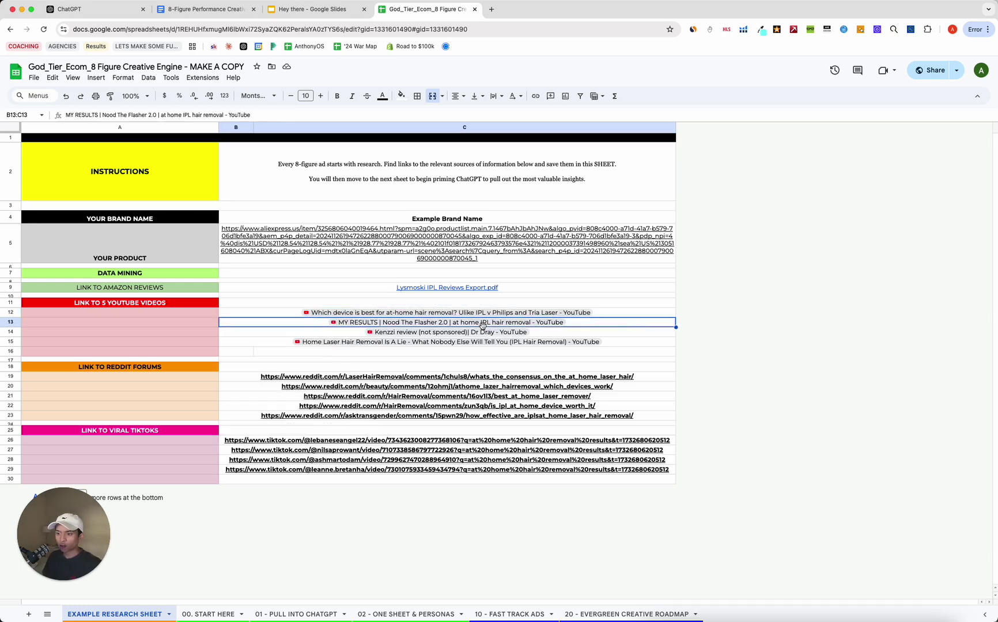
pyautogui.moveTo(483, 329)
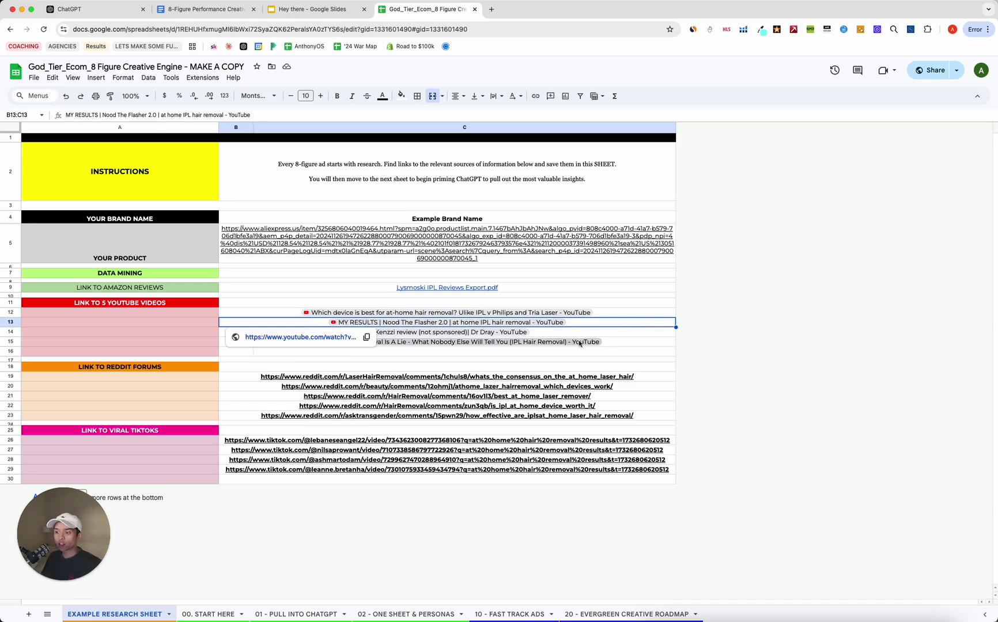
pyautogui.click(640, 333)
pyautogui.click(644, 341)
pyautogui.click(252, 398)
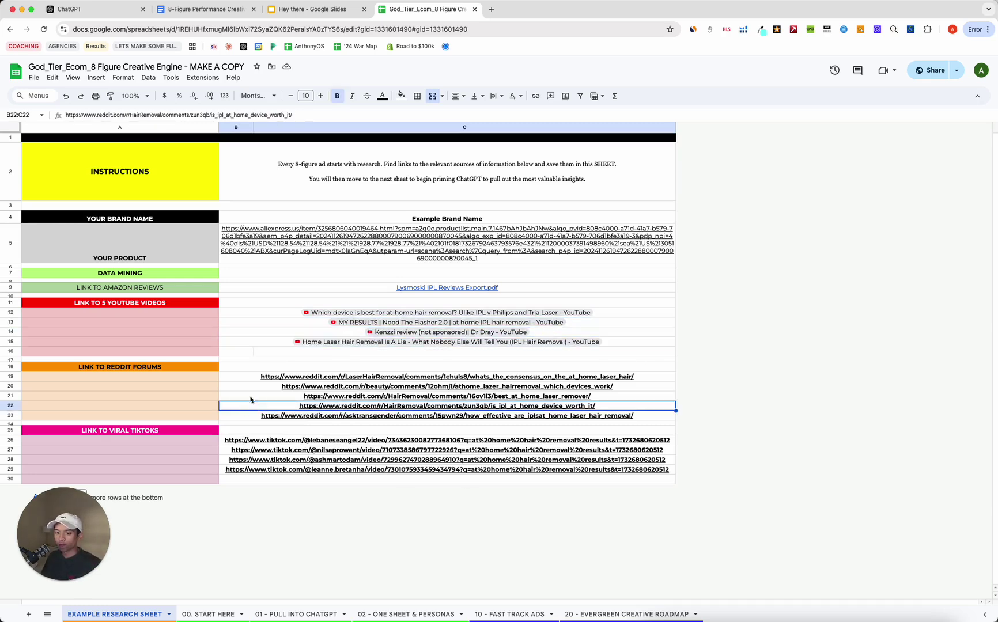
pyautogui.press('Left')
pyautogui.click(322, 379)
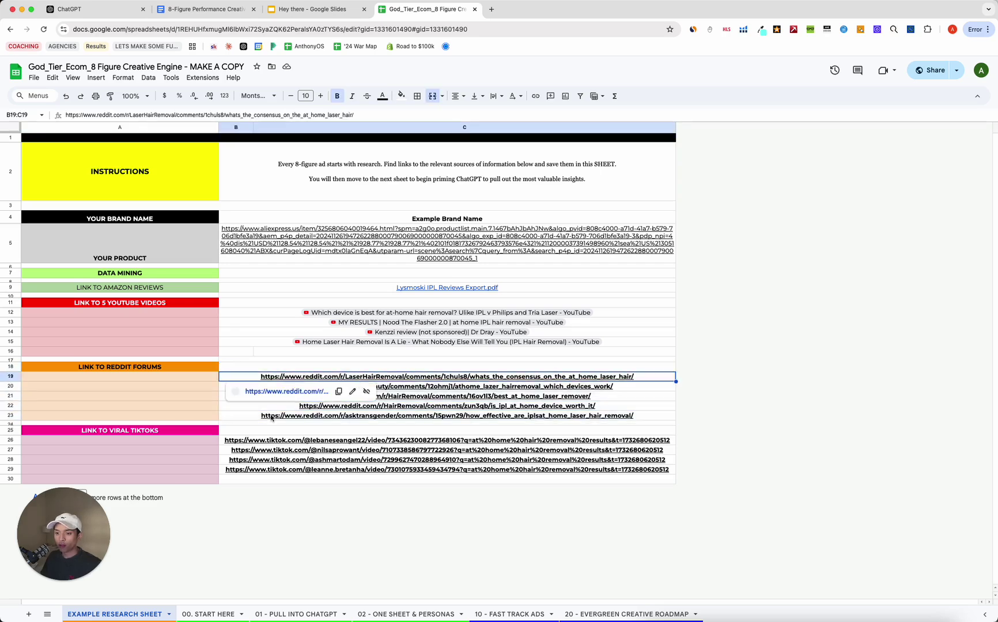
# - Read through the at-home laser hair removal Reddit thread and select its opening comments
pyautogui.click(254, 389)
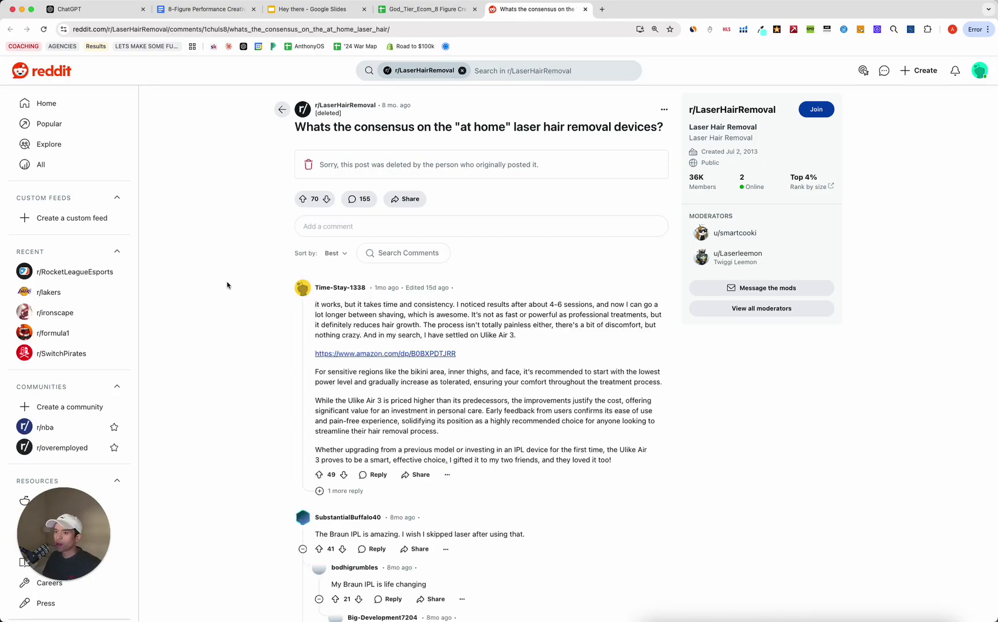
pyautogui.scroll(-15, 227, 283)
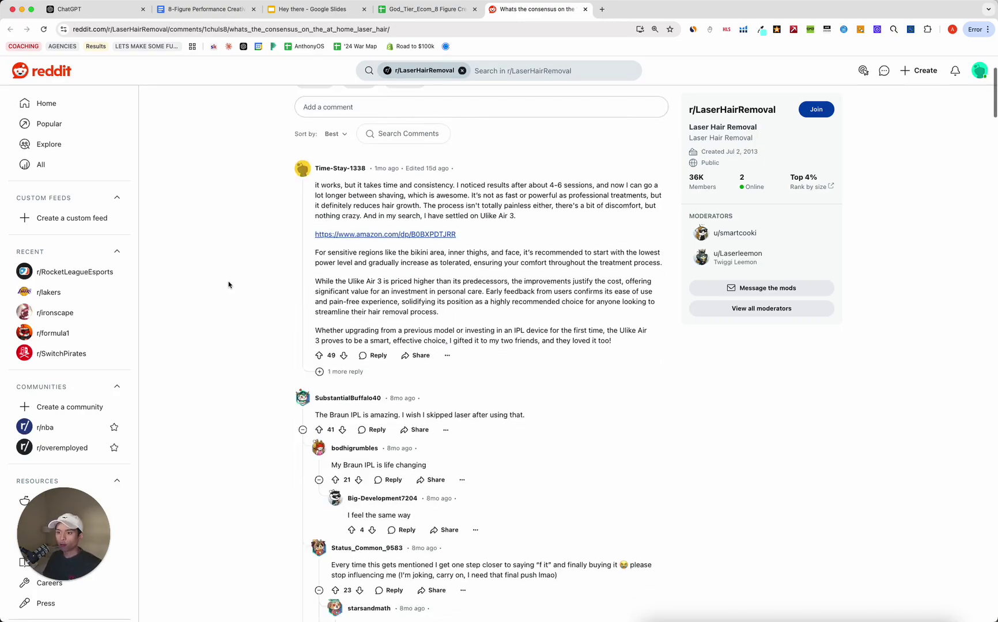
pyautogui.scroll(-20, 230, 282)
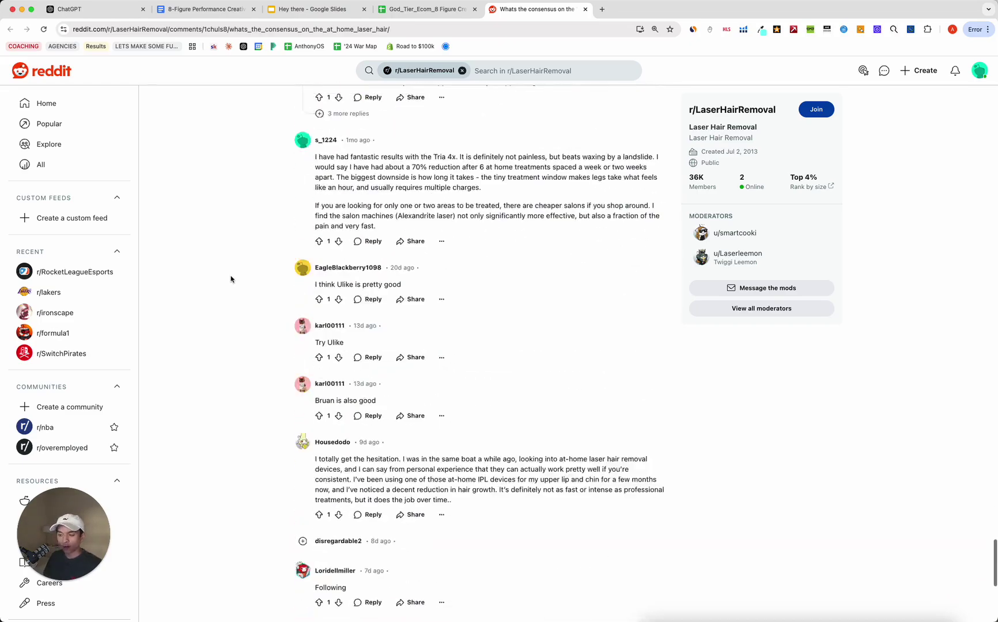
pyautogui.scroll(-15, 233, 275)
pyautogui.press('Home')
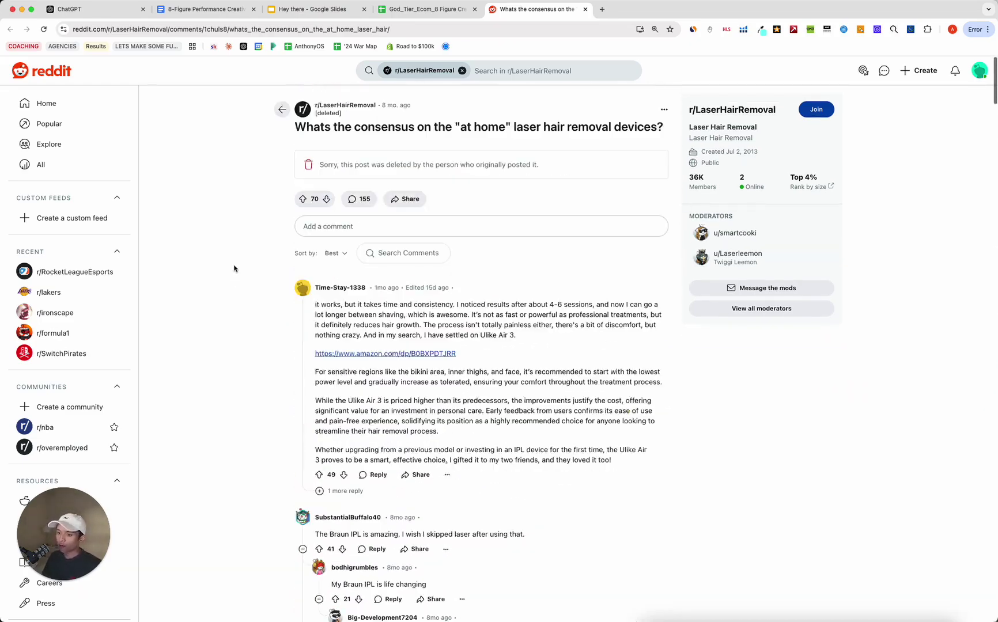
pyautogui.moveTo(314, 304); pyautogui.dragTo(315, 460)
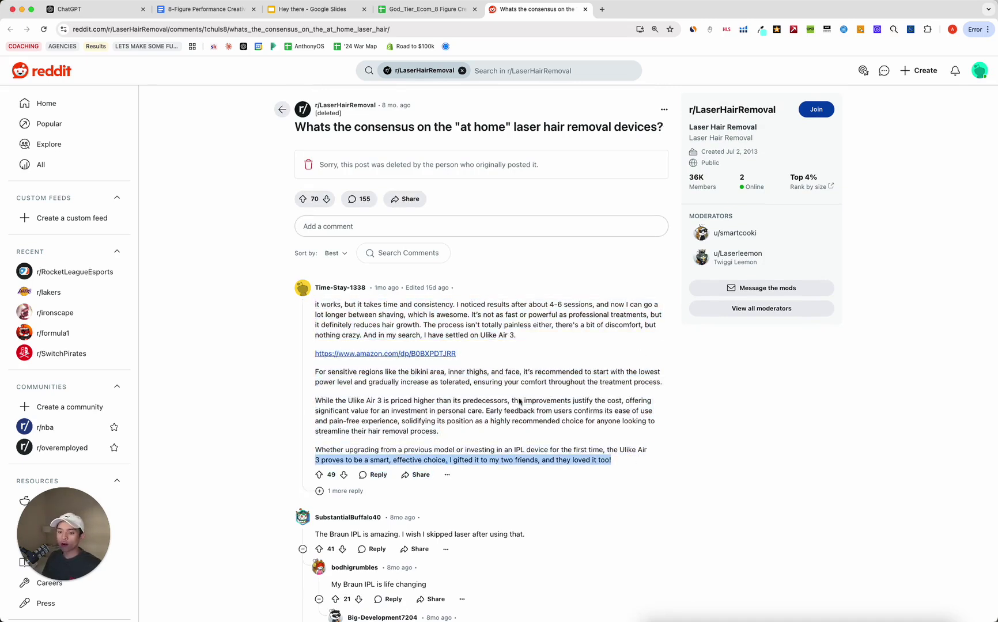
pyautogui.click(248, 198)
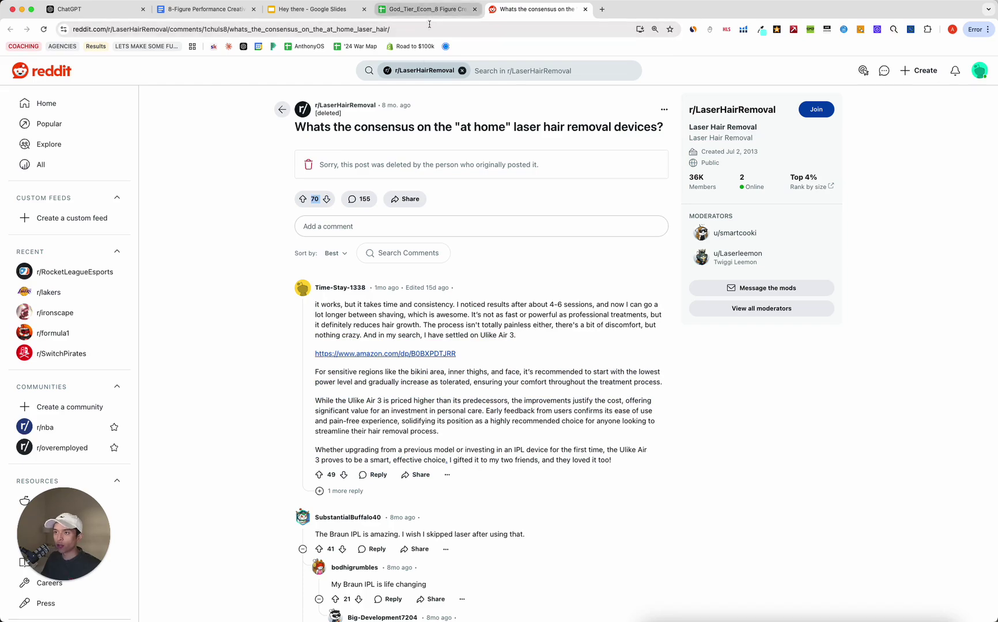
pyautogui.scroll(-10, 547, 352)
pyautogui.moveTo(312, 303); pyautogui.dragTo(562, 351)
# - Open and pause the first TikTok video linked in row 26 of the research sheet
pyautogui.click(445, 15)
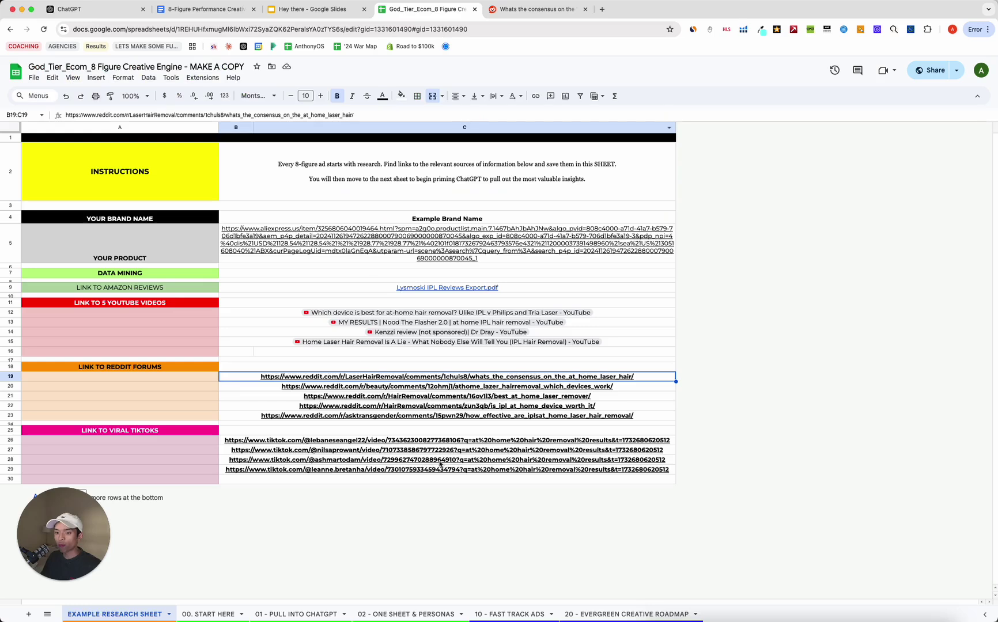
pyautogui.click(226, 424)
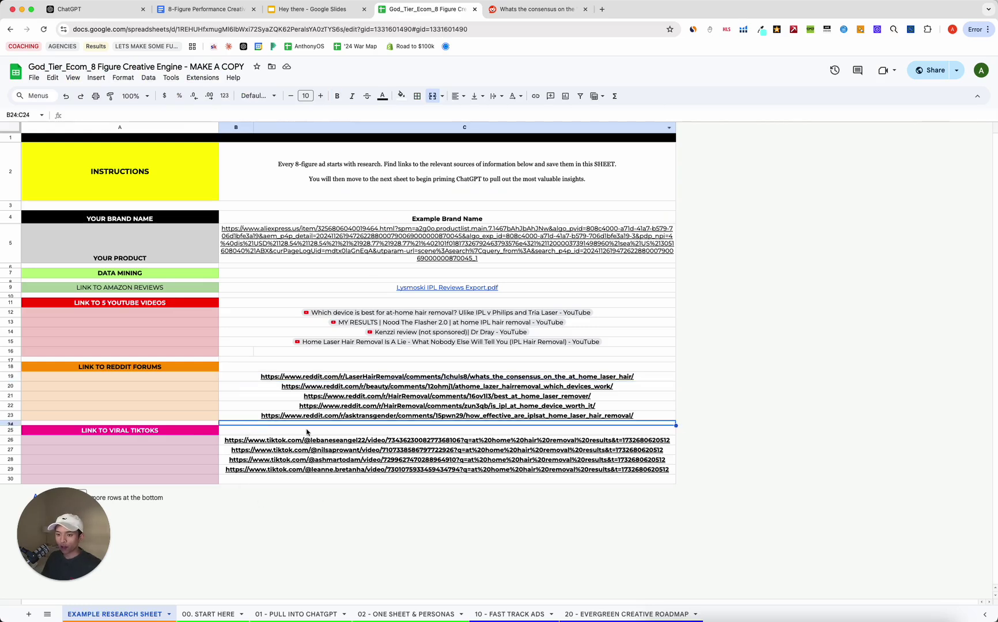
pyautogui.click(364, 442)
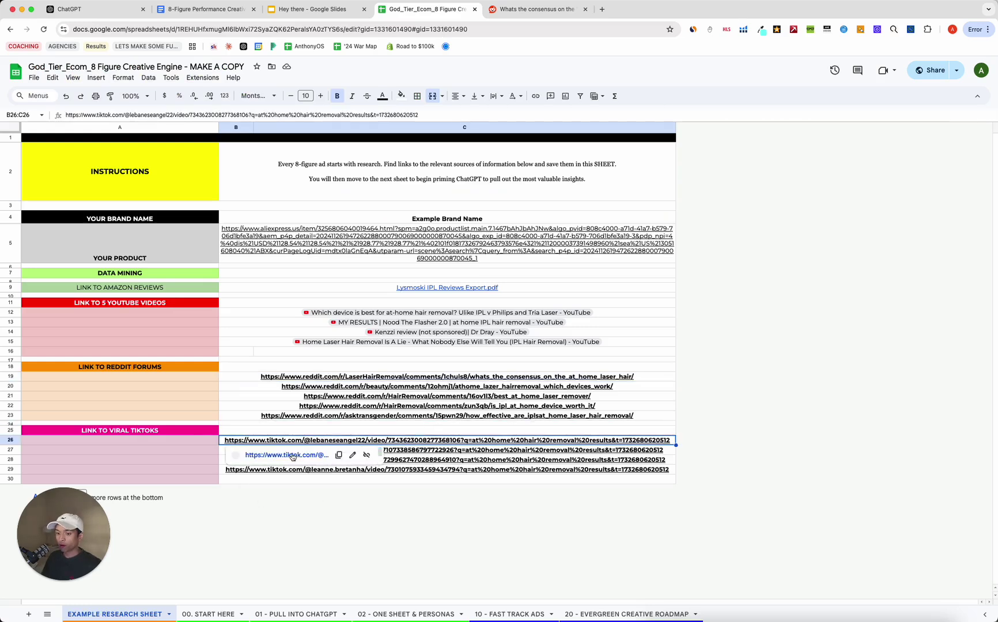
pyautogui.click(292, 455)
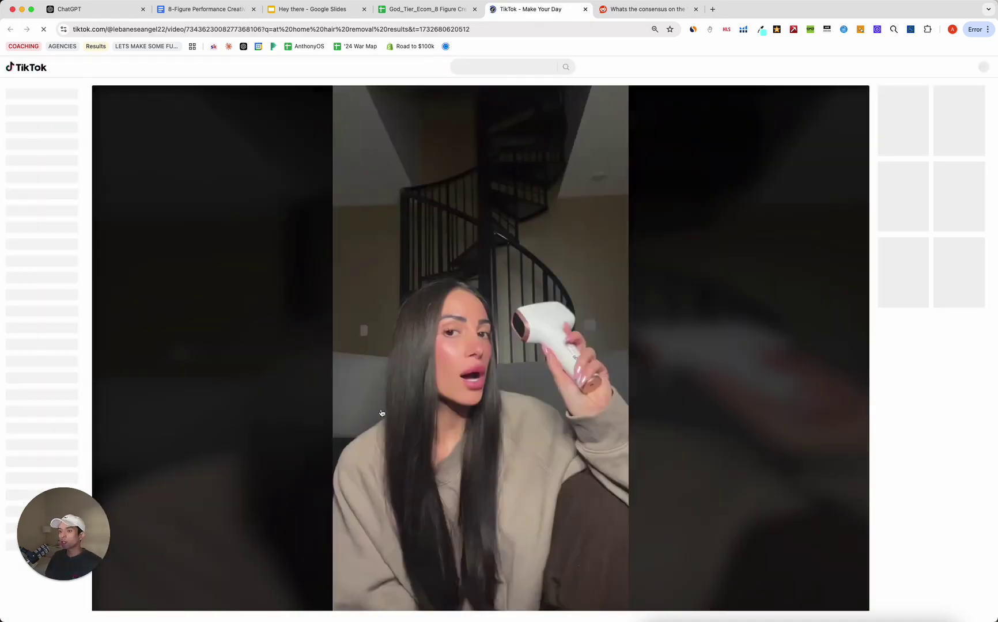
pyautogui.click(457, 326)
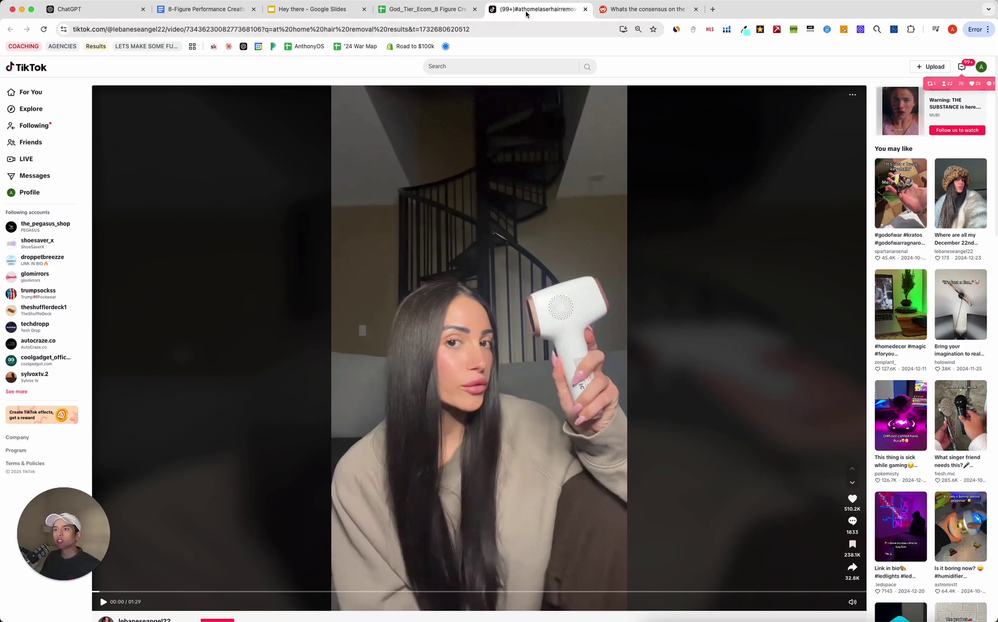
# - Close the TikTok and Reddit tabs and select the research range A5:C27
pyautogui.click(439, 10)
pyautogui.click(585, 9)
pyautogui.click(586, 9)
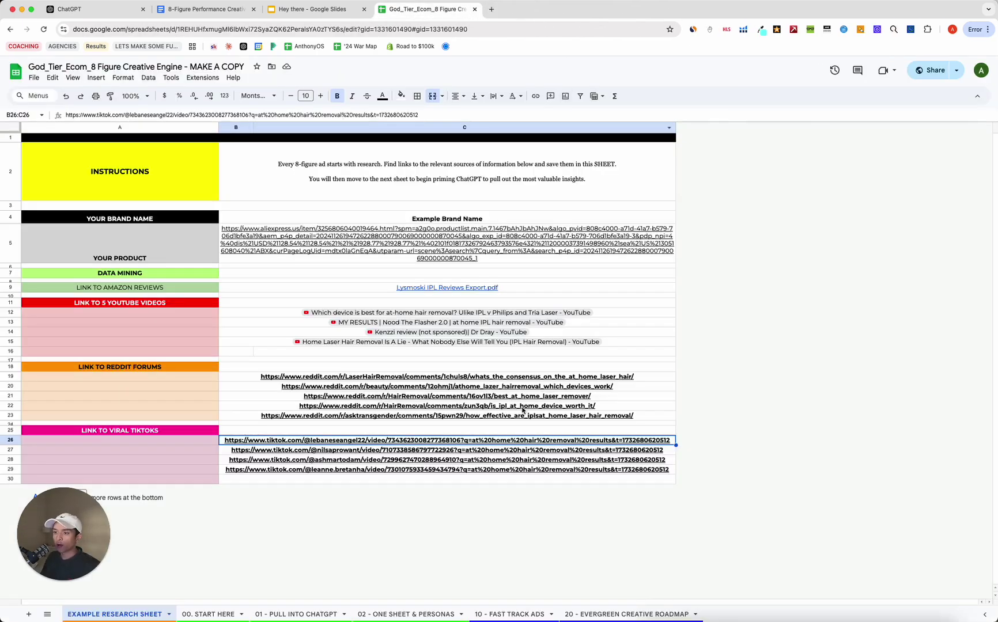
pyautogui.click(368, 481)
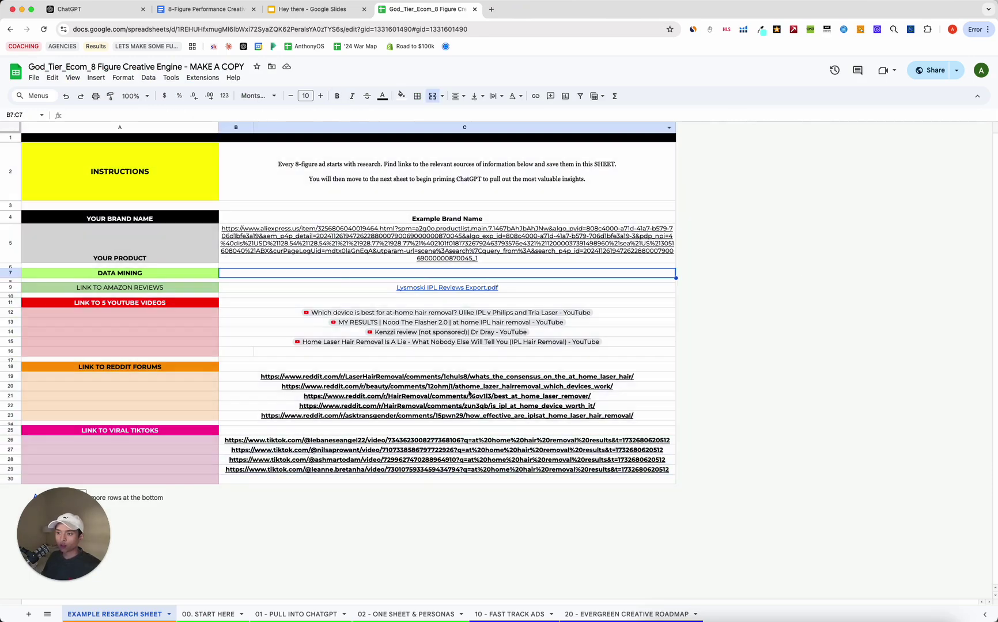
pyautogui.moveTo(337, 235); pyautogui.dragTo(260, 455)
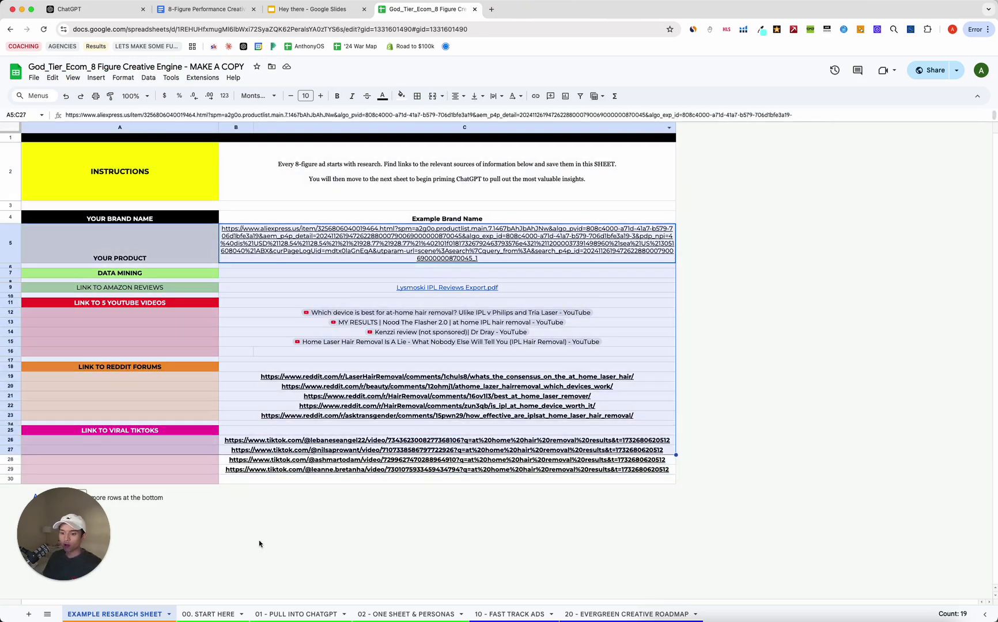
# - On the 01 - PULL INTO CHATGPT sheet, toggle the grouped prompt rows and select the Prompt #1 row
pyautogui.click(296, 614)
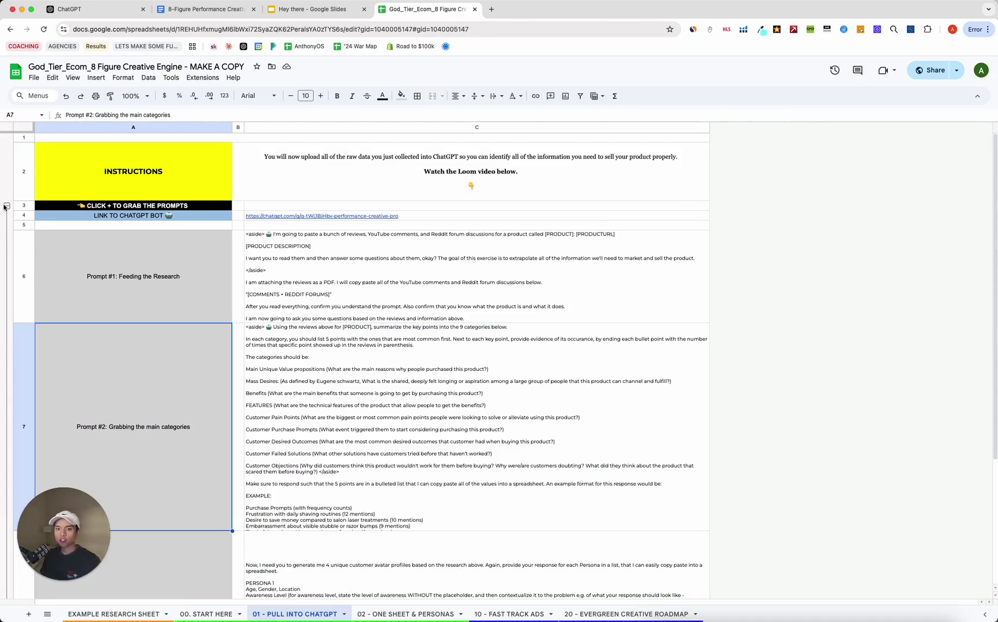
pyautogui.click(6, 206)
pyautogui.click(6, 206)
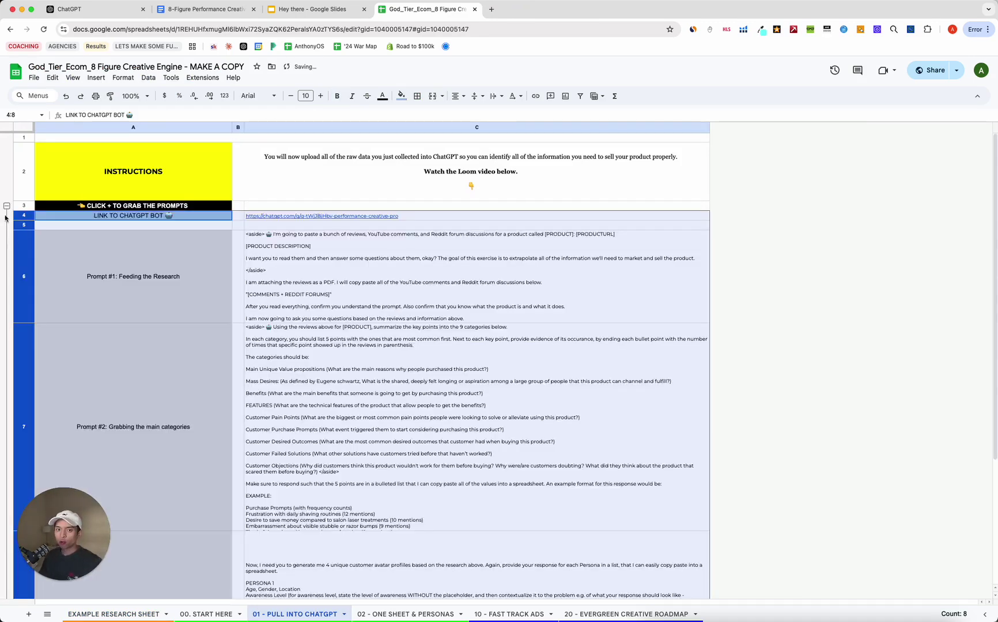
pyautogui.click(149, 299)
pyautogui.scroll(-2, 148, 413)
pyautogui.scroll(2, 121, 281)
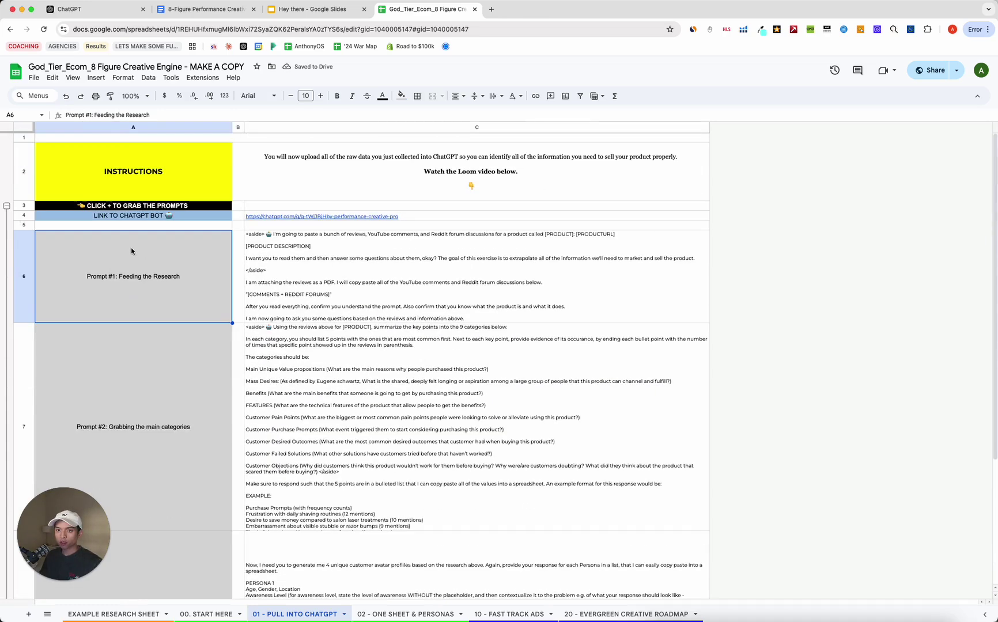
pyautogui.hotkey('shift', 'Right')
pyautogui.hotkey('shift', 'Right')
pyautogui.scroll(-4, 288, 288)
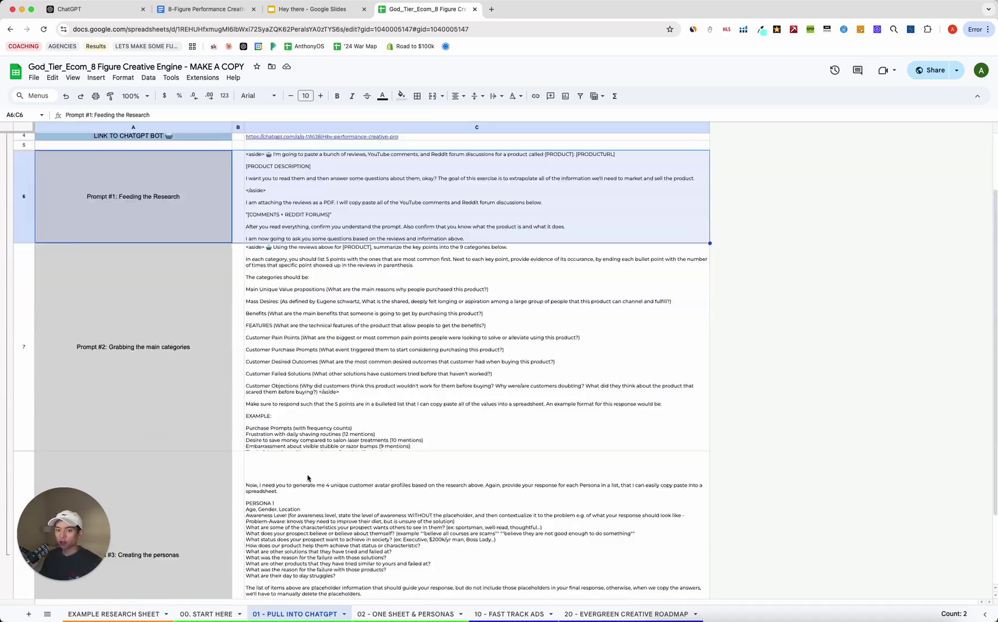
# - Review the Prompt #2 and Prompt #3 cells, ending on the Prompt #1 text in C6
pyautogui.click(165, 310)
pyautogui.scroll(3, 190, 374)
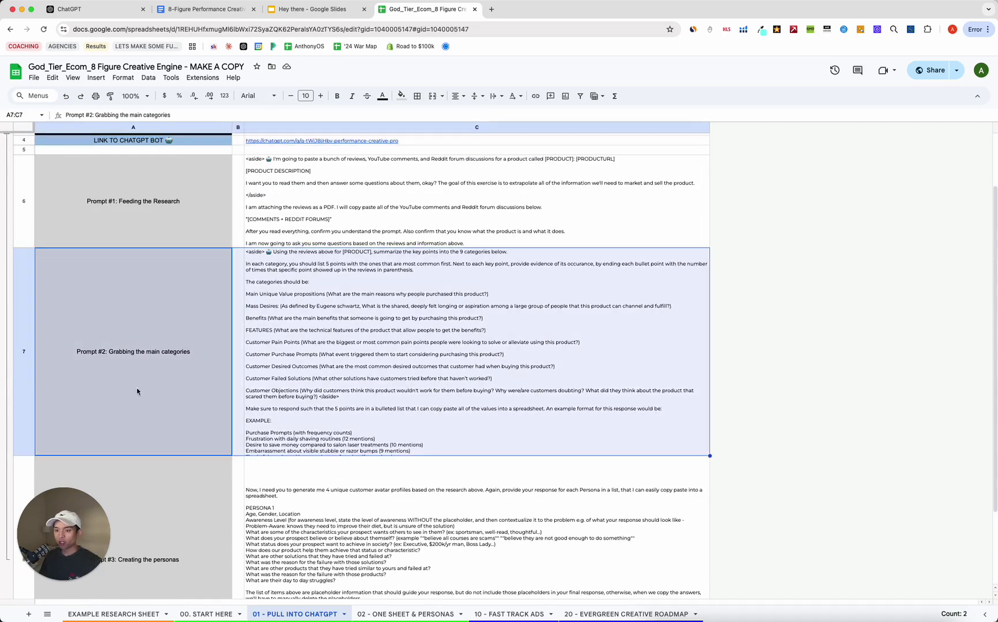
pyautogui.click(258, 385)
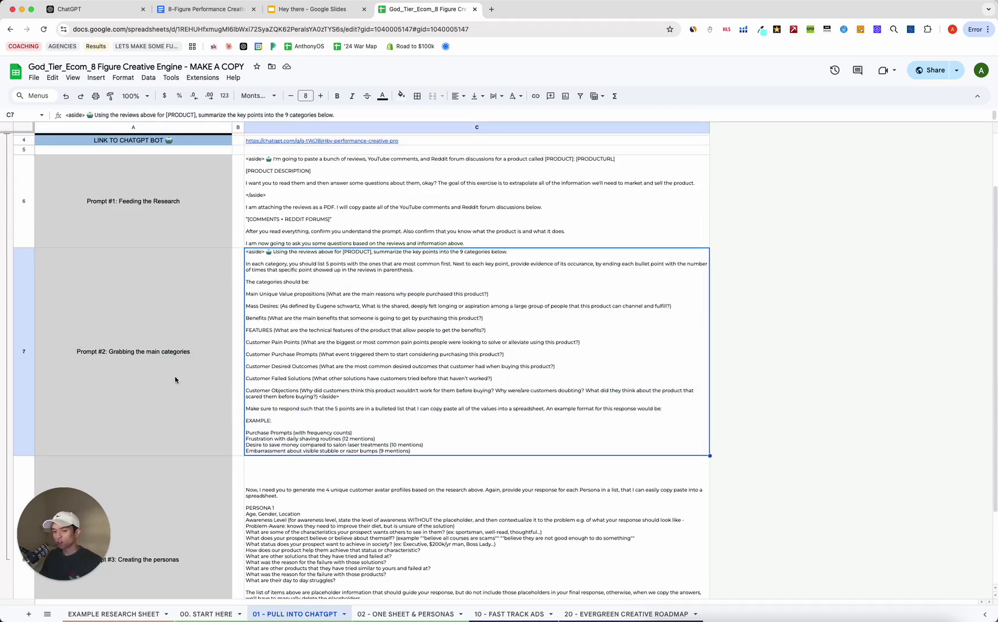
pyautogui.scroll(-2, 231, 380)
pyautogui.click(306, 439)
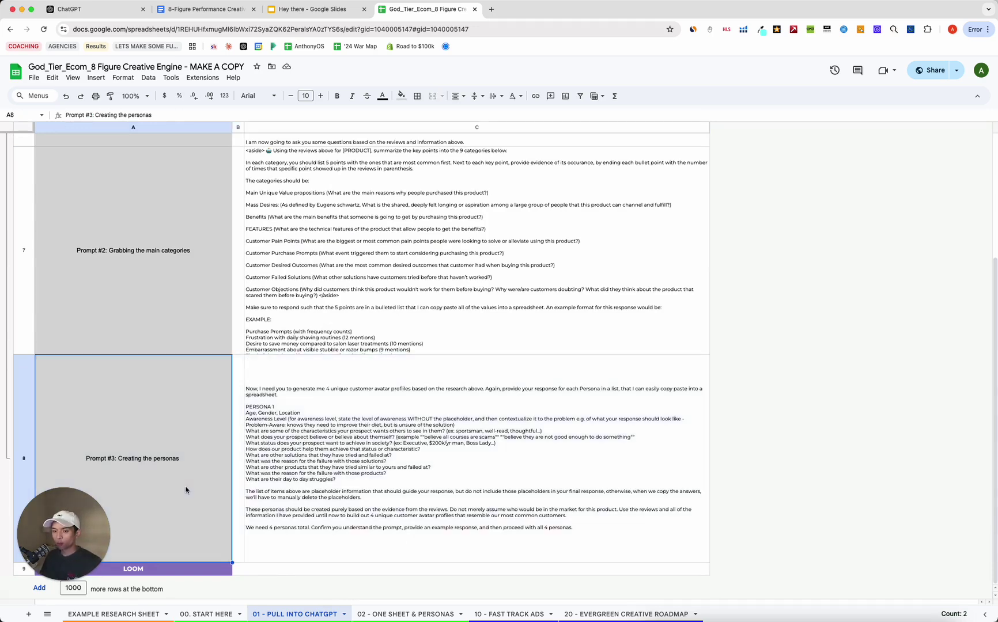
pyautogui.click(359, 488)
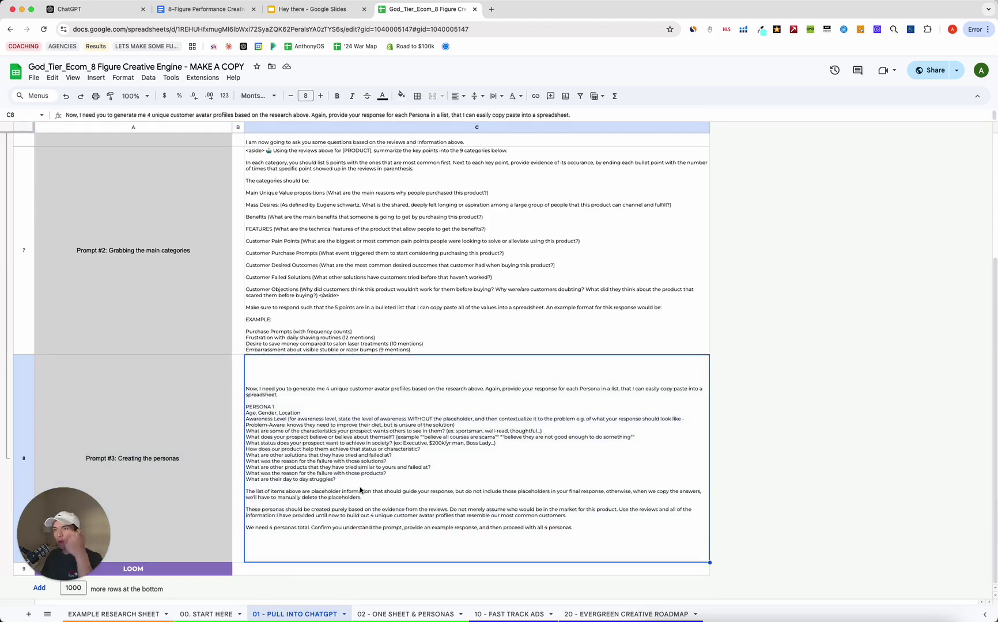
pyautogui.click(176, 495)
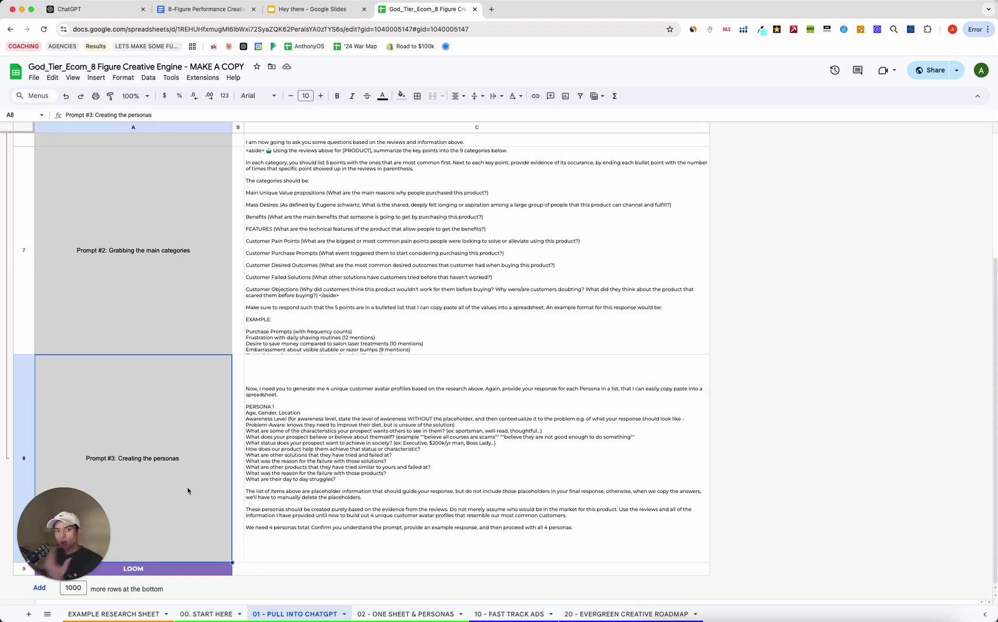
pyautogui.click(253, 461)
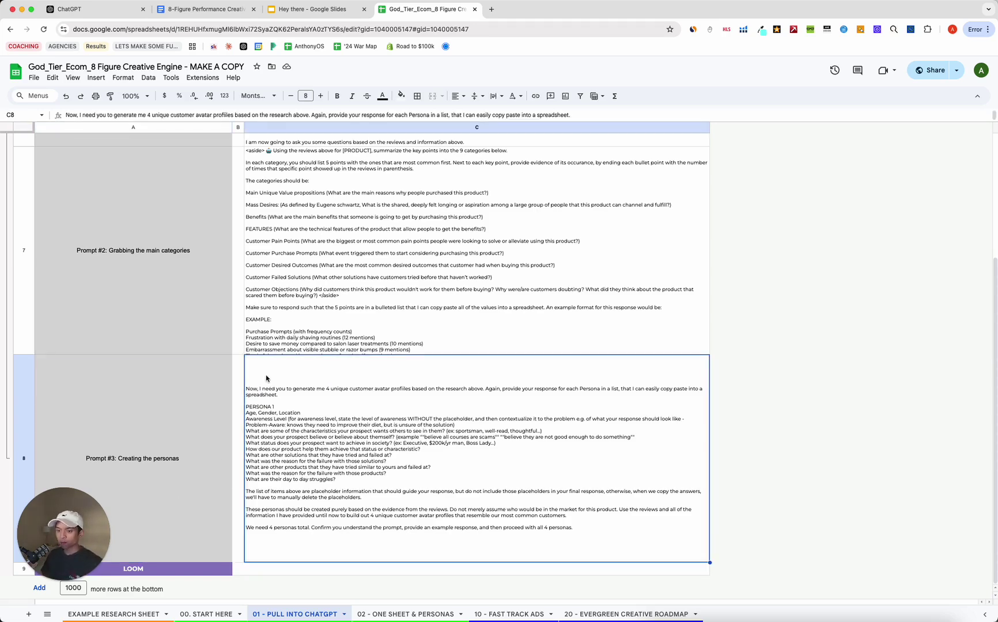
pyautogui.scroll(3, 254, 403)
pyautogui.click(322, 288)
# - Copy the full Prompt #1 text from cell C6 and paste it into ChatGPT's message box
pyautogui.press('super+c')
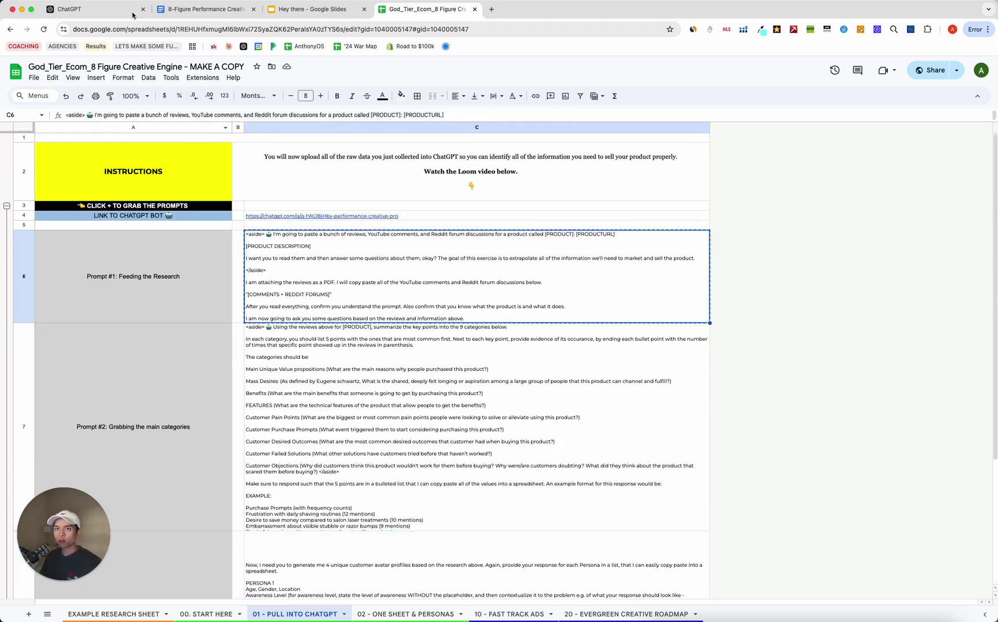
pyautogui.press('super+1')
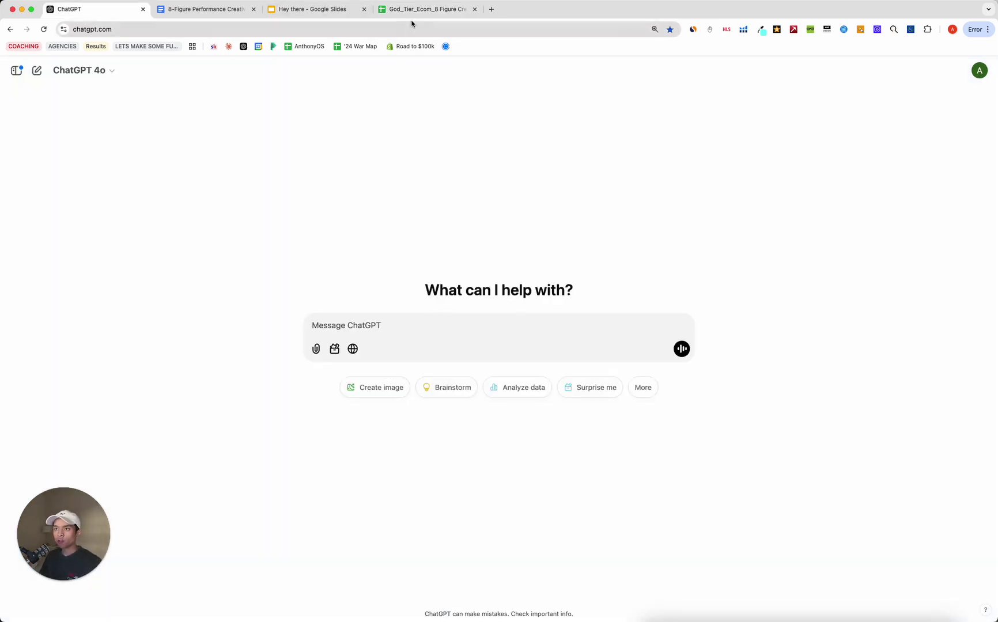
pyautogui.press('super+4')
pyautogui.doubleClick(352, 291)
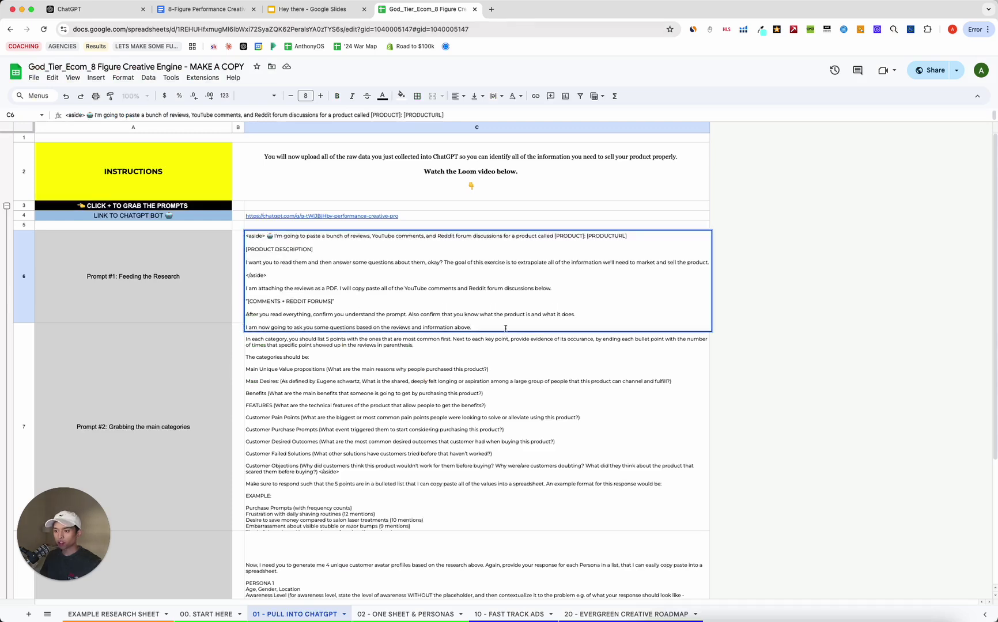
pyautogui.moveTo(505, 328); pyautogui.dragTo(219, 218)
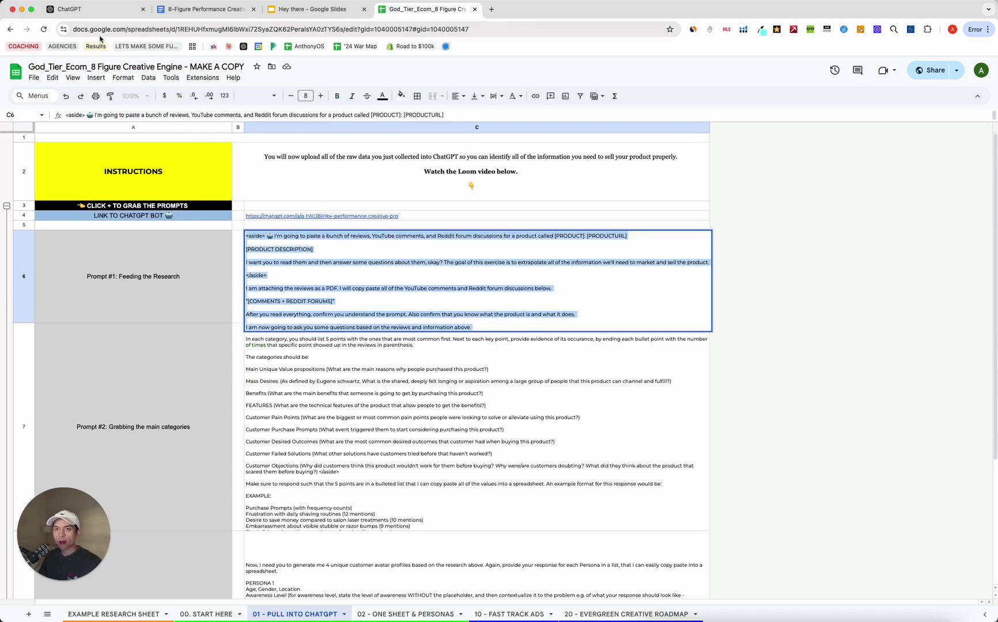
pyautogui.press('super+c')
pyautogui.press('super+1')
pyautogui.press('super+v')
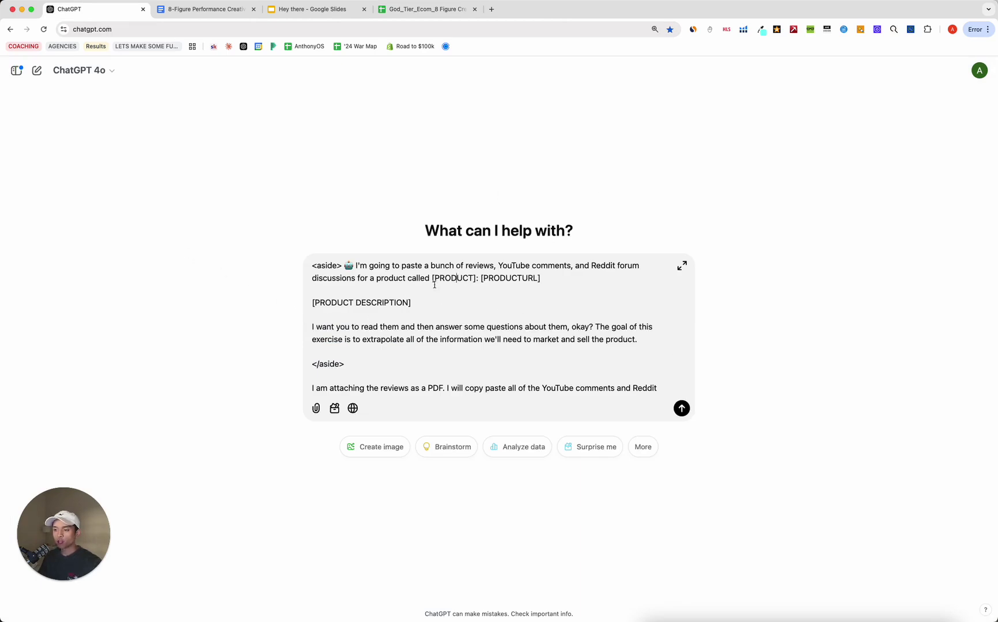
# - Work through the [PRODUCT], reviews-attachment and COMMENTS + REDDIT FORUMS placeholders in the pasted prompt
pyautogui.moveTo(434, 279); pyautogui.dragTo(551, 285)
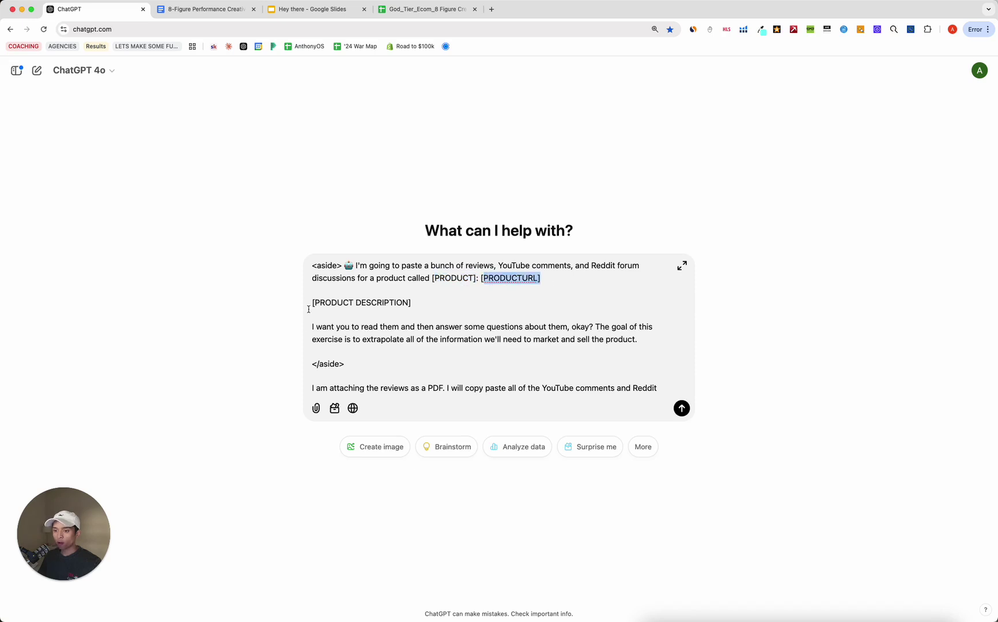
pyautogui.moveTo(311, 303); pyautogui.dragTo(411, 303)
pyautogui.scroll(-3, 492, 349)
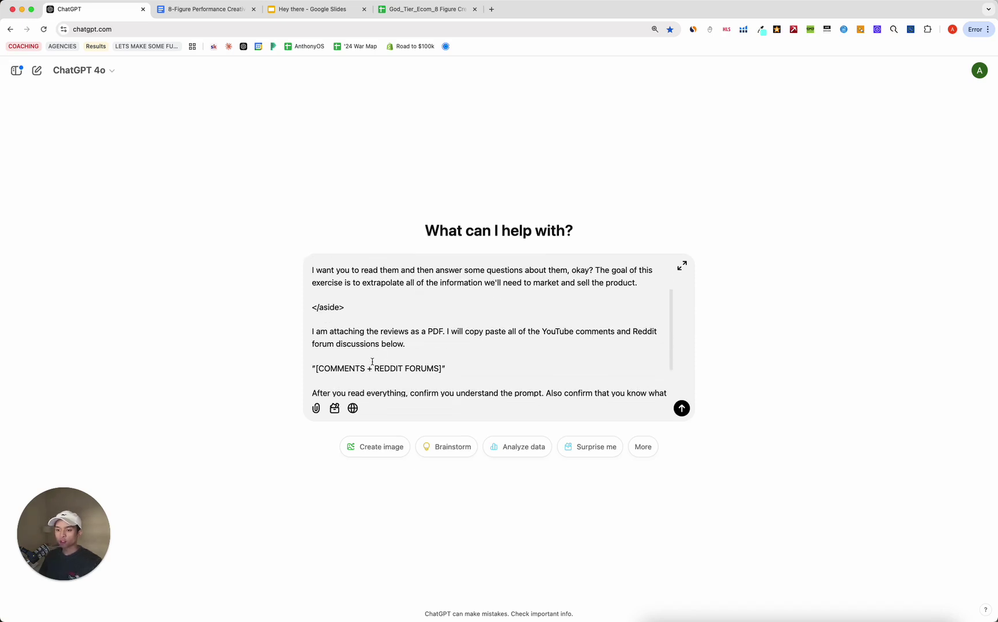
pyautogui.tripleClick(380, 342)
pyautogui.click(462, 341)
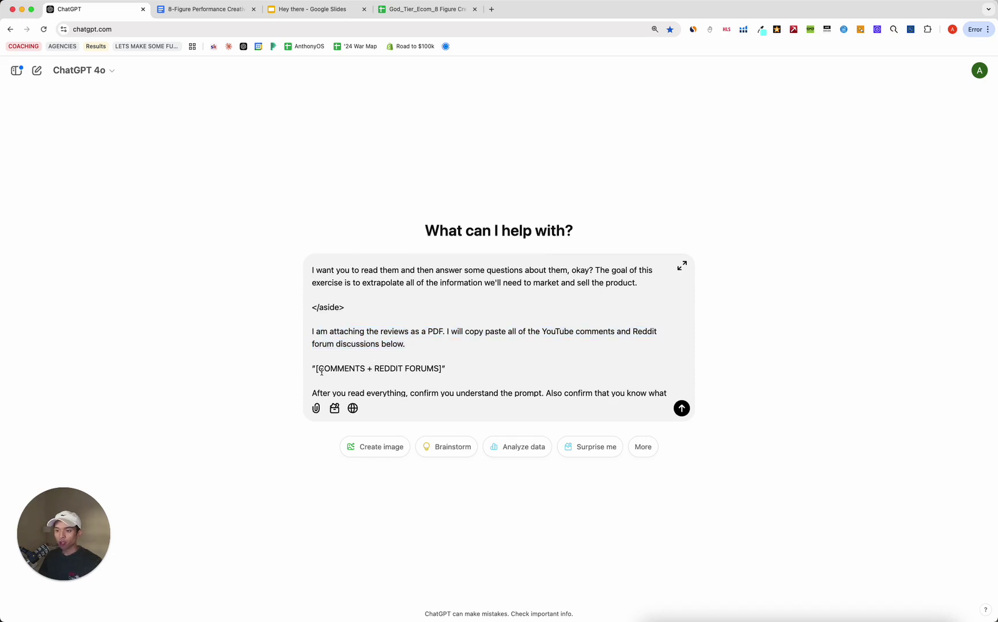
pyautogui.moveTo(321, 370); pyautogui.dragTo(445, 369)
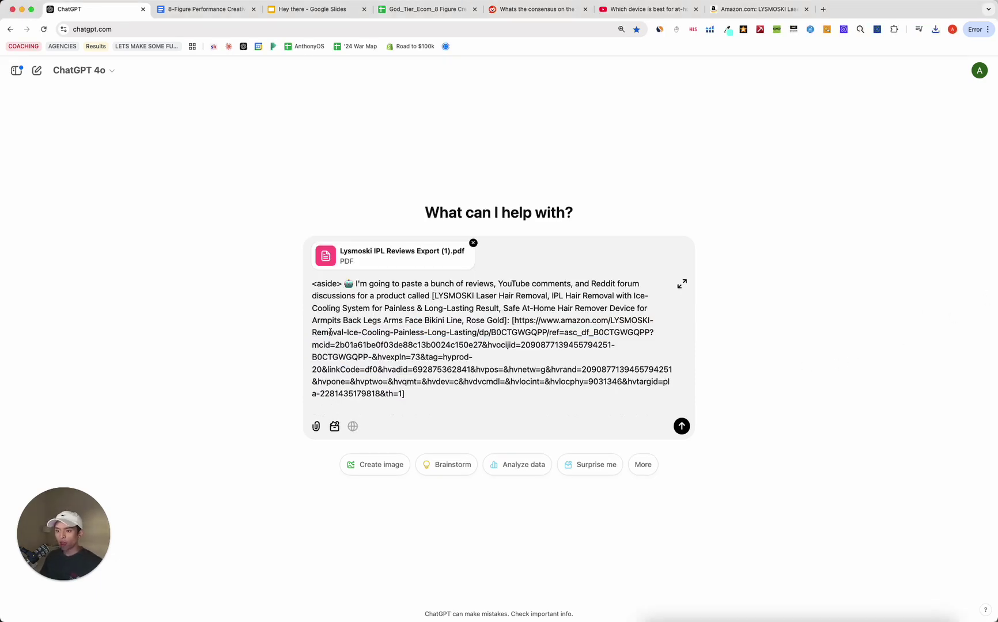
# - Check the Prompt #1 cell C6 on the 01 - PULL INTO CHATGPT sheet against the draft
pyautogui.click(423, 10)
pyautogui.click(285, 614)
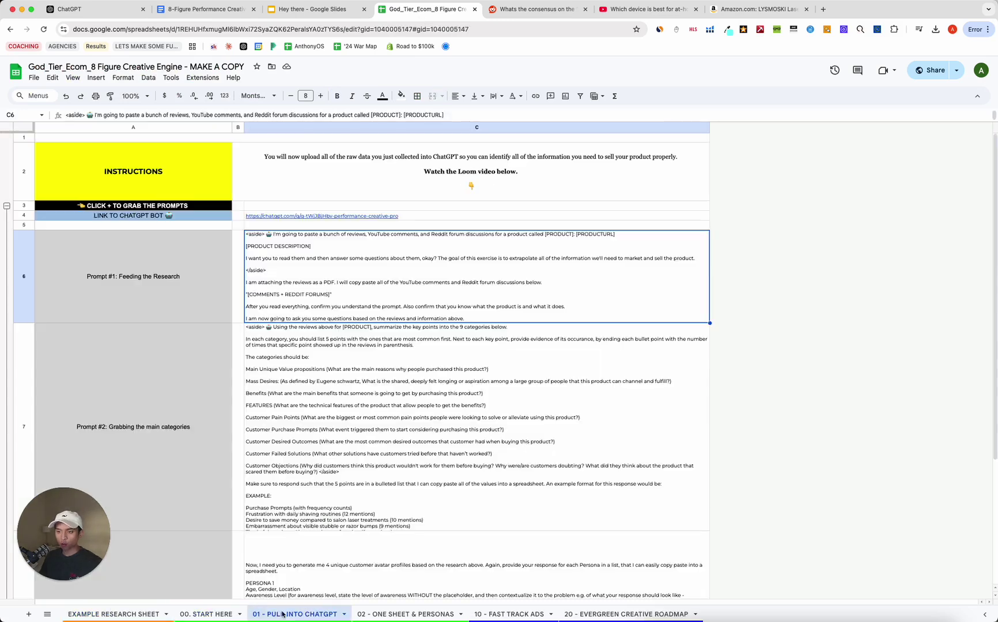
pyautogui.click(127, 270)
pyautogui.click(498, 275)
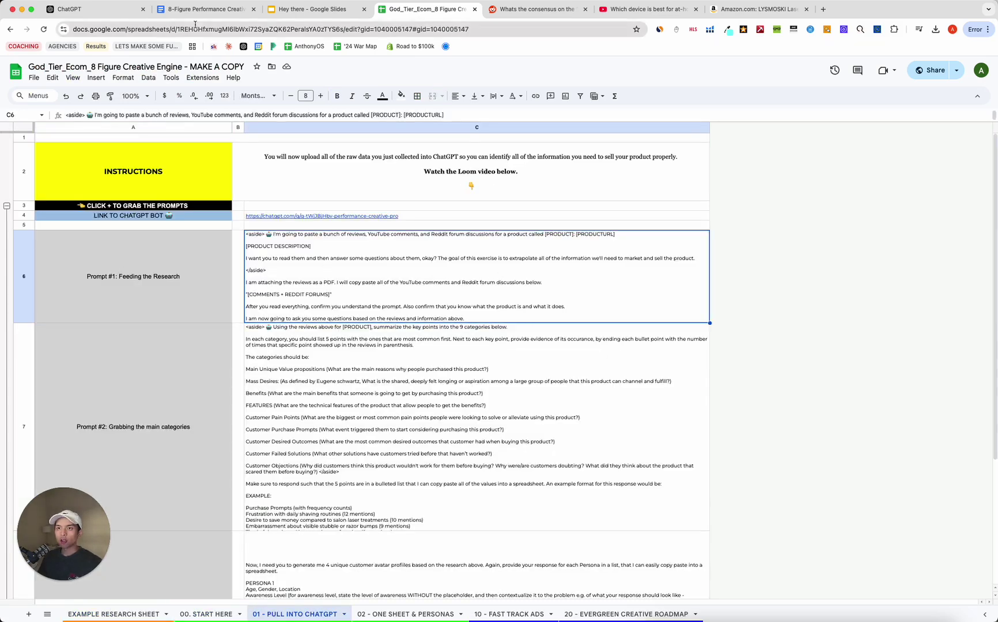
pyautogui.click(86, 9)
# - Remove the leftover Amazon link text, review the LYSMOSKI research prompt and send it
pyautogui.moveTo(435, 295); pyautogui.dragTo(494, 352)
pyautogui.click(513, 320)
pyautogui.press('BackSpace')
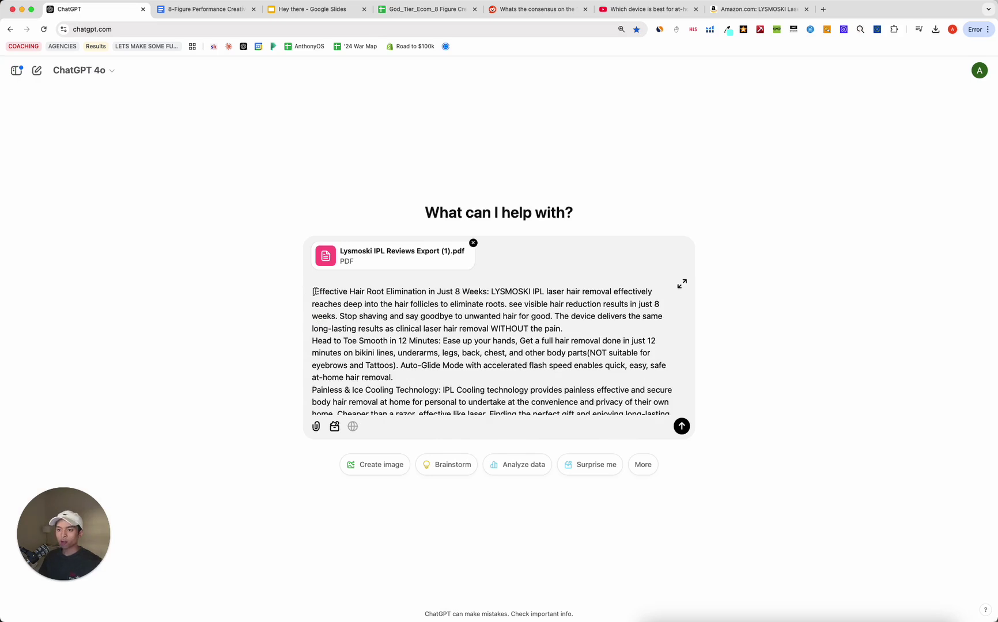
pyautogui.moveTo(314, 292); pyautogui.dragTo(464, 387)
pyautogui.scroll(-5, 465, 360)
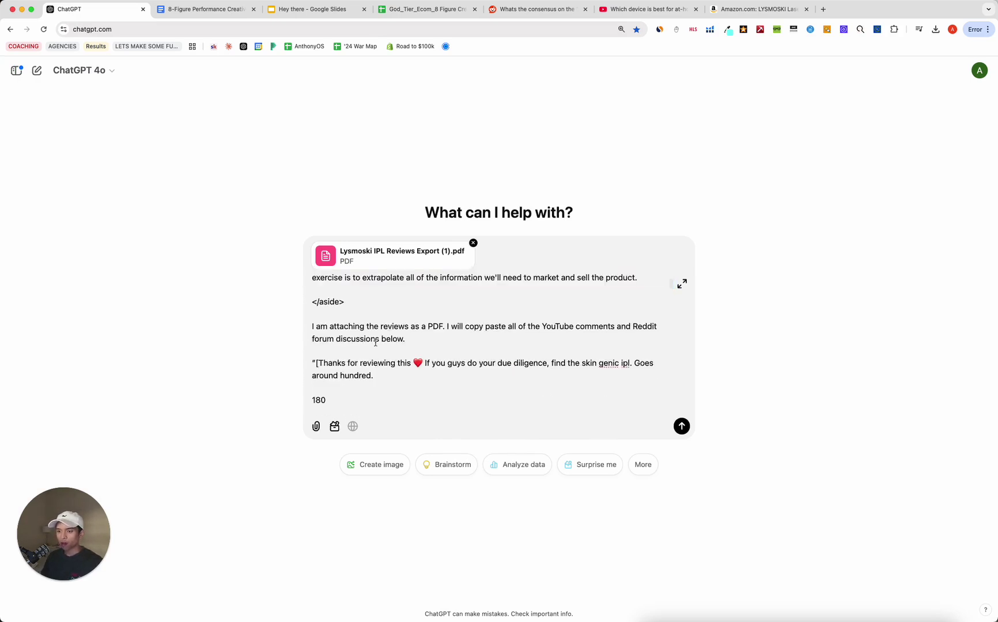
pyautogui.scroll(1, 357, 346)
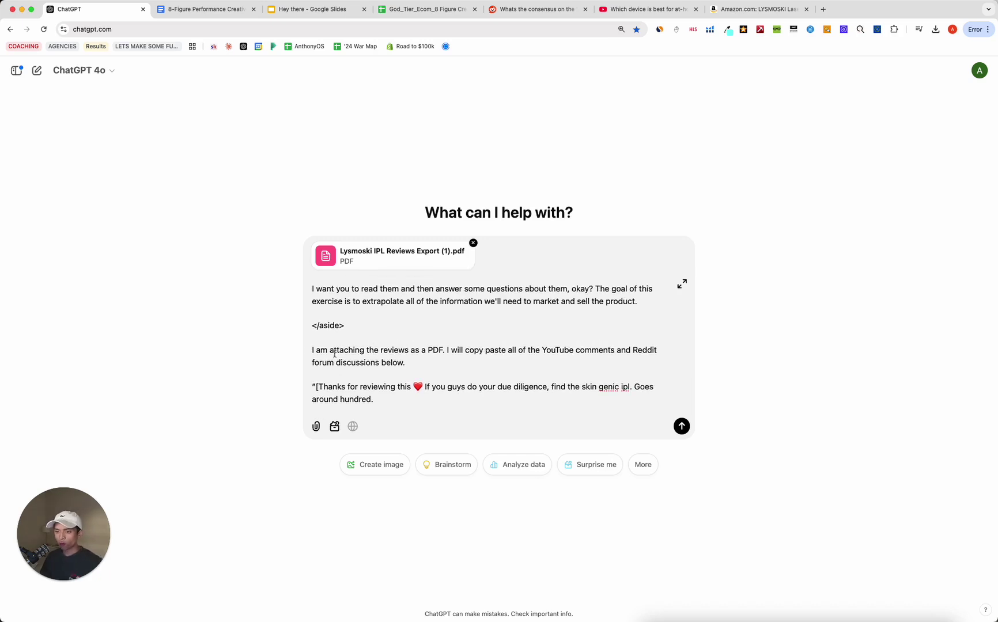
pyautogui.scroll(-10, 334, 354)
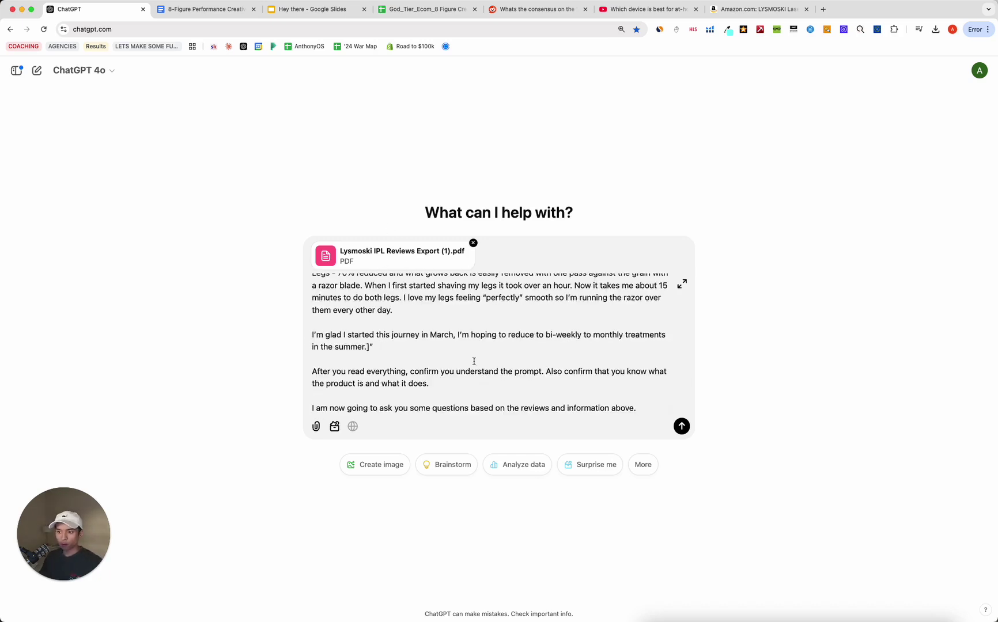
pyautogui.scroll(10, 473, 360)
pyautogui.scroll(4, 450, 344)
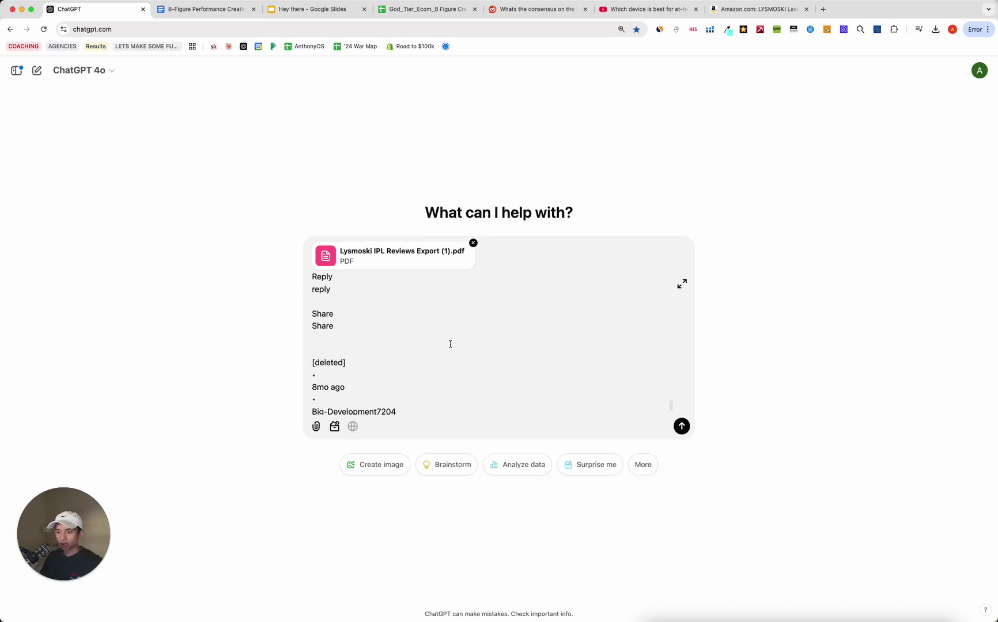
pyautogui.scroll(5, 450, 344)
pyautogui.scroll(6, 384, 330)
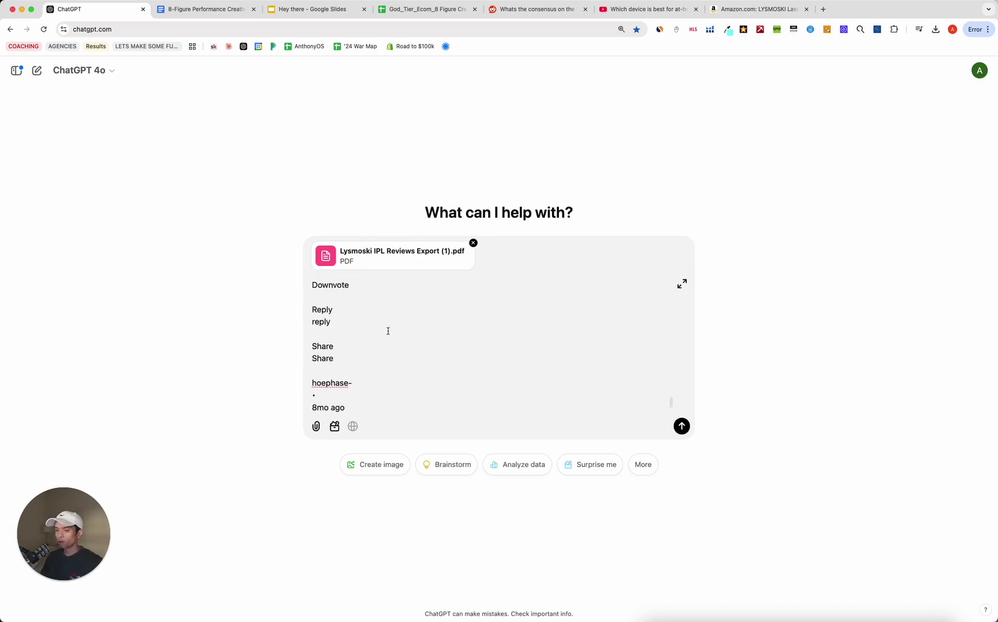
pyautogui.scroll(-3, 388, 331)
pyautogui.scroll(-15, 398, 331)
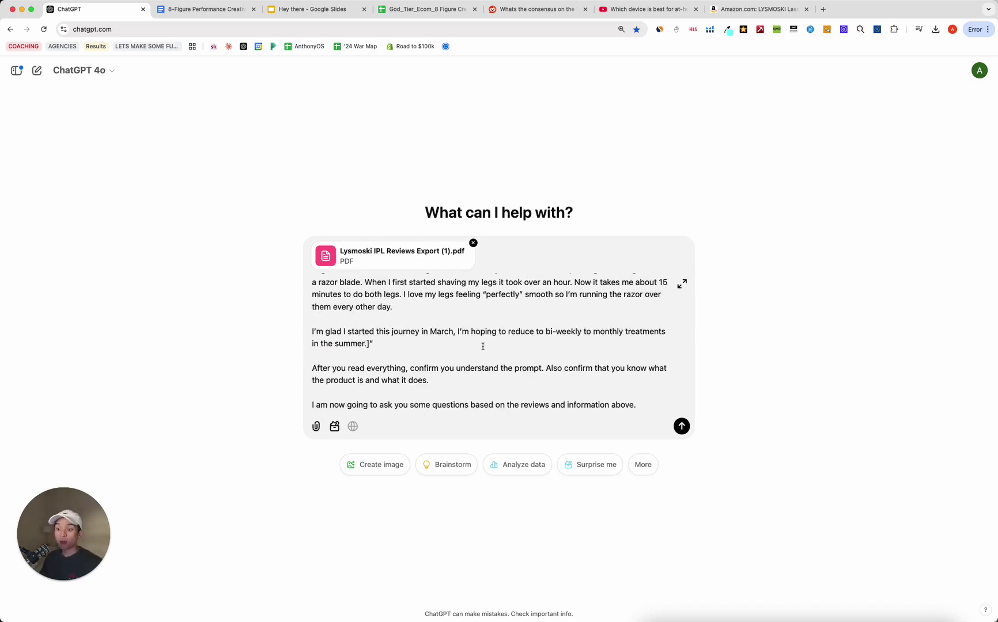
pyautogui.click(675, 426)
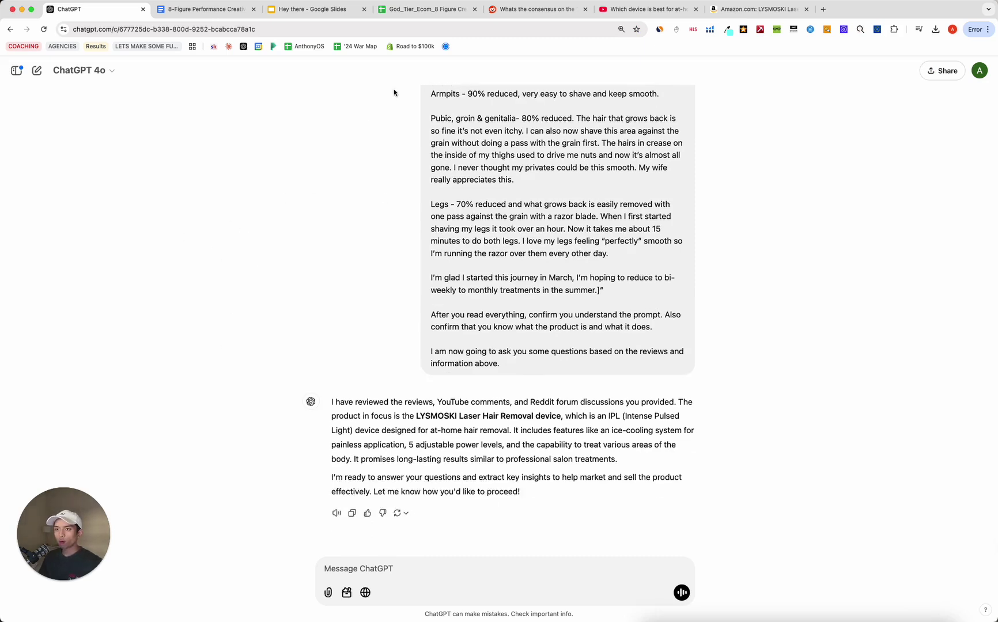
# - Select the entire Prompt #2 'Grabbing the main categories' text in C7 and bring it to ChatGPT
pyautogui.click(406, 9)
pyautogui.press('Left')
pyautogui.press('Right')
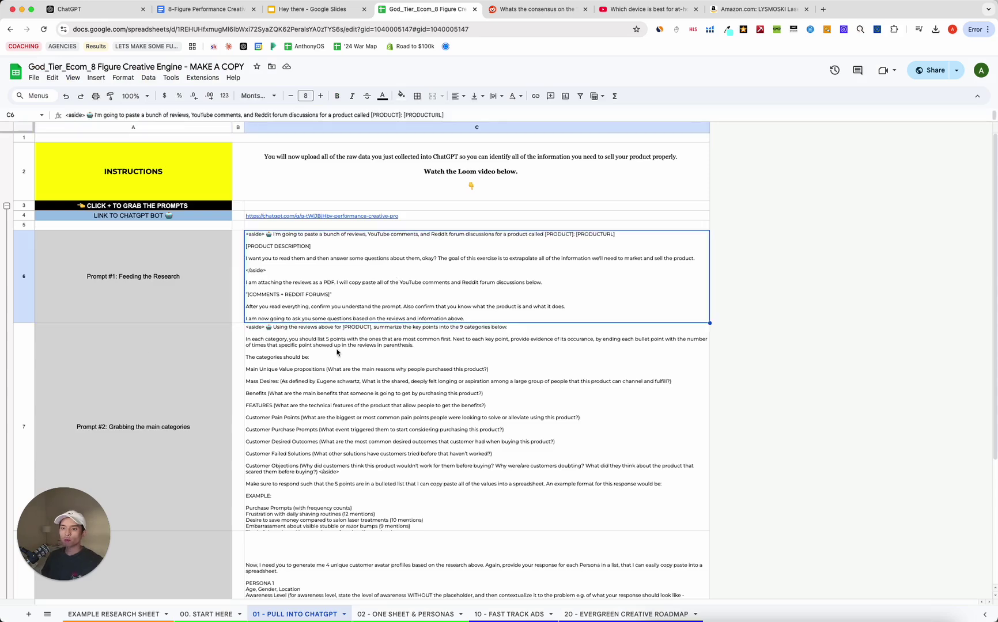
pyautogui.press('Down')
pyautogui.press('Left')
pyautogui.click(382, 377)
pyautogui.press('Return')
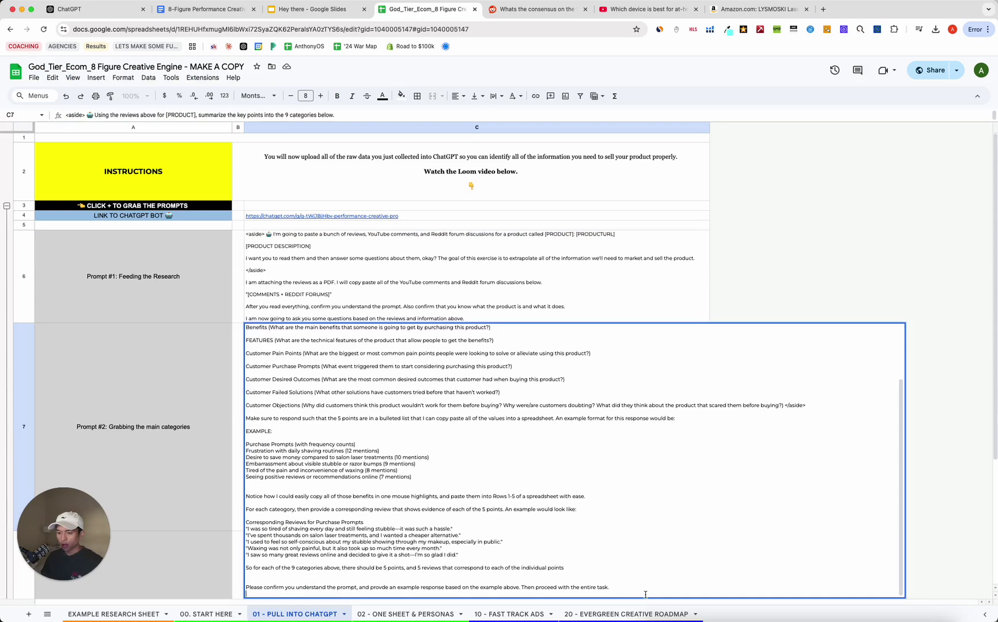
pyautogui.moveTo(645, 594); pyautogui.dragTo(246, 331)
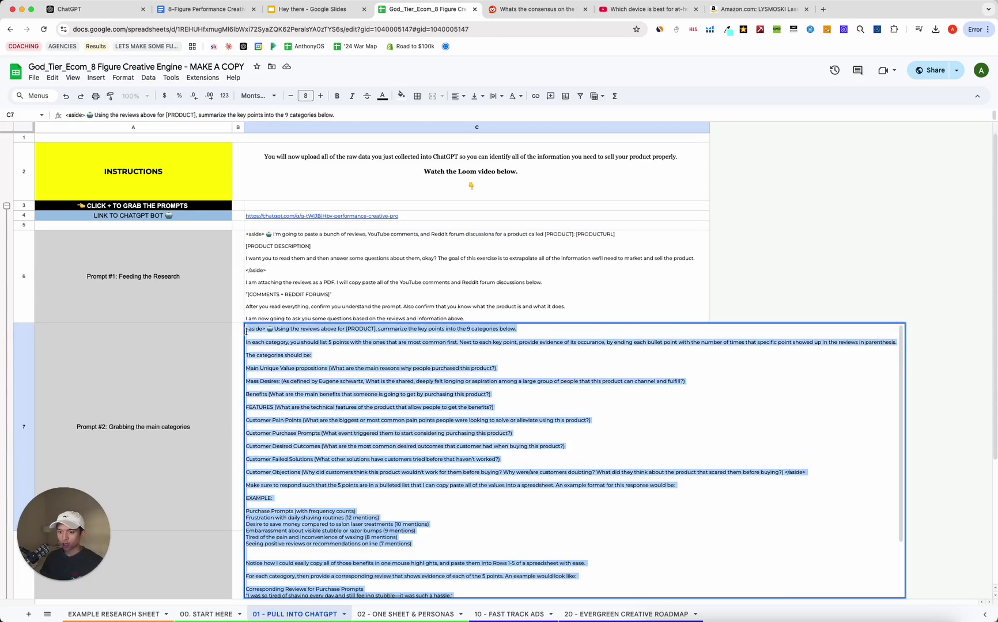
pyautogui.scroll(-3, 392, 428)
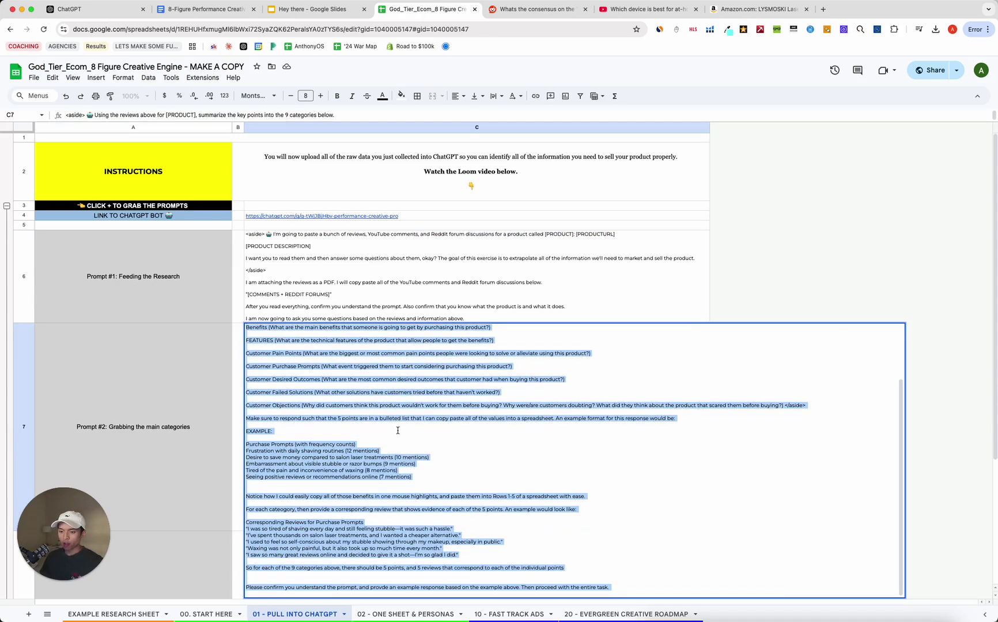
pyautogui.click(92, 9)
pyautogui.press('super+v')
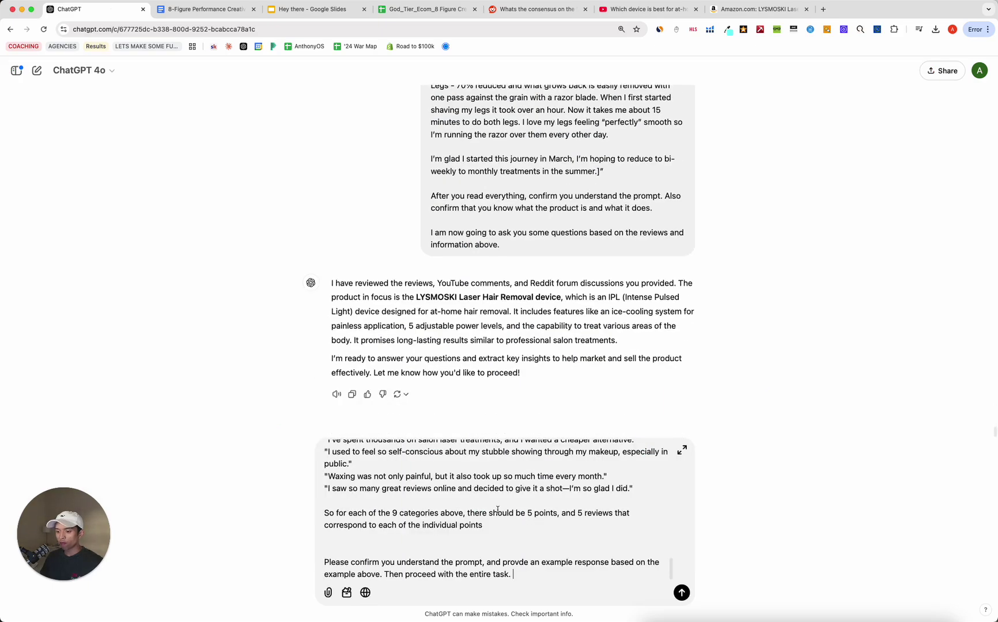
pyautogui.press('Return')
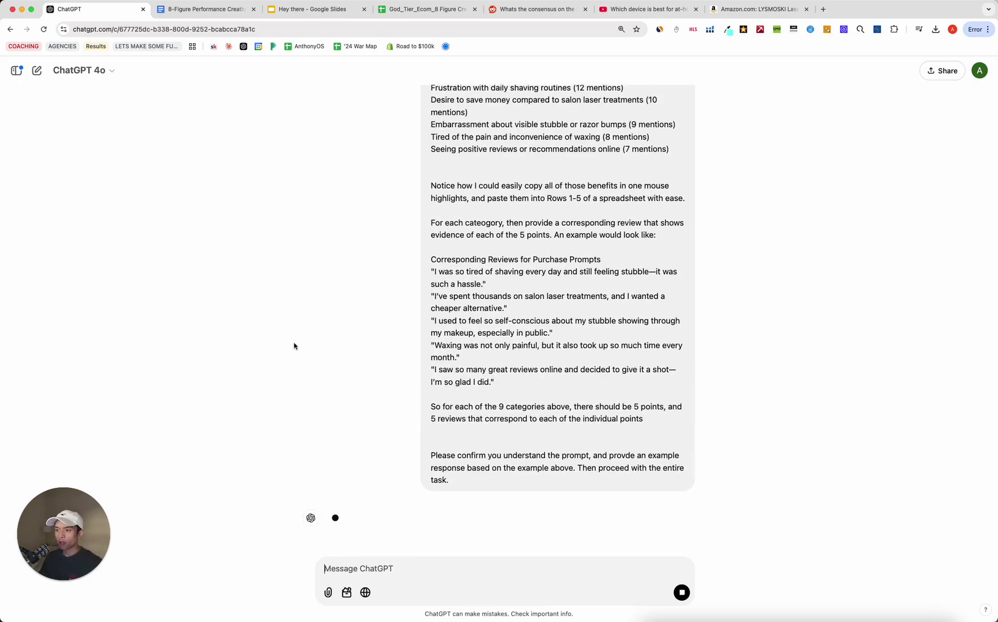
pyautogui.scroll(5, 301, 345)
pyautogui.scroll(5, 362, 321)
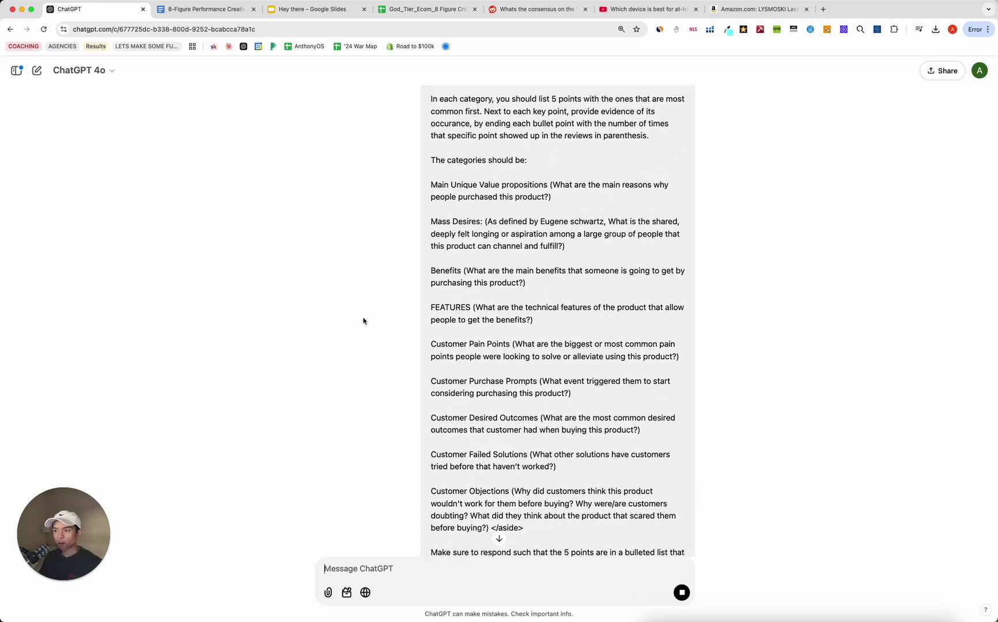
pyautogui.scroll(1, 363, 321)
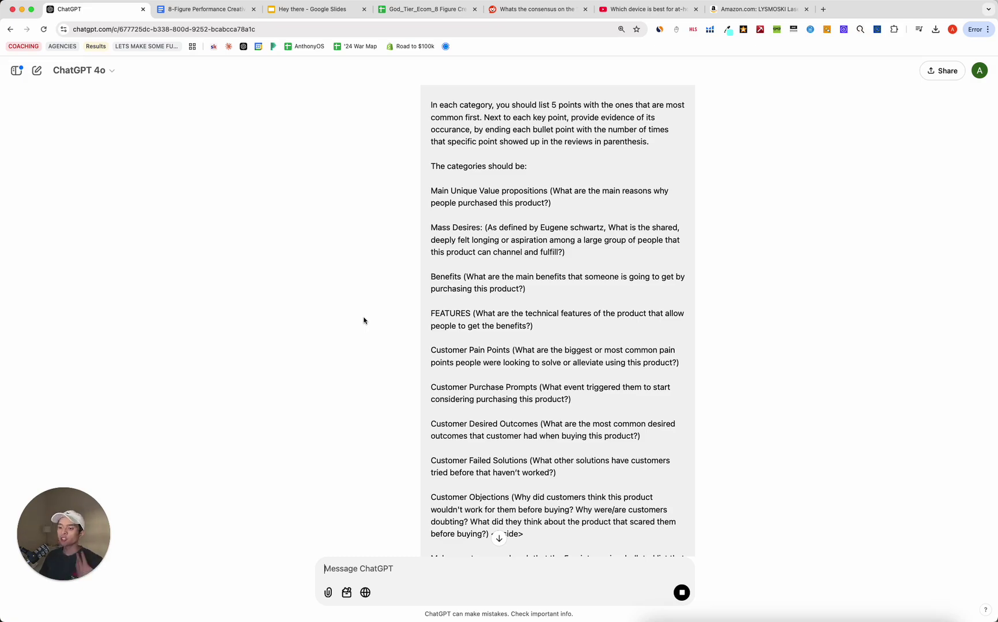
pyautogui.scroll(-7, 364, 320)
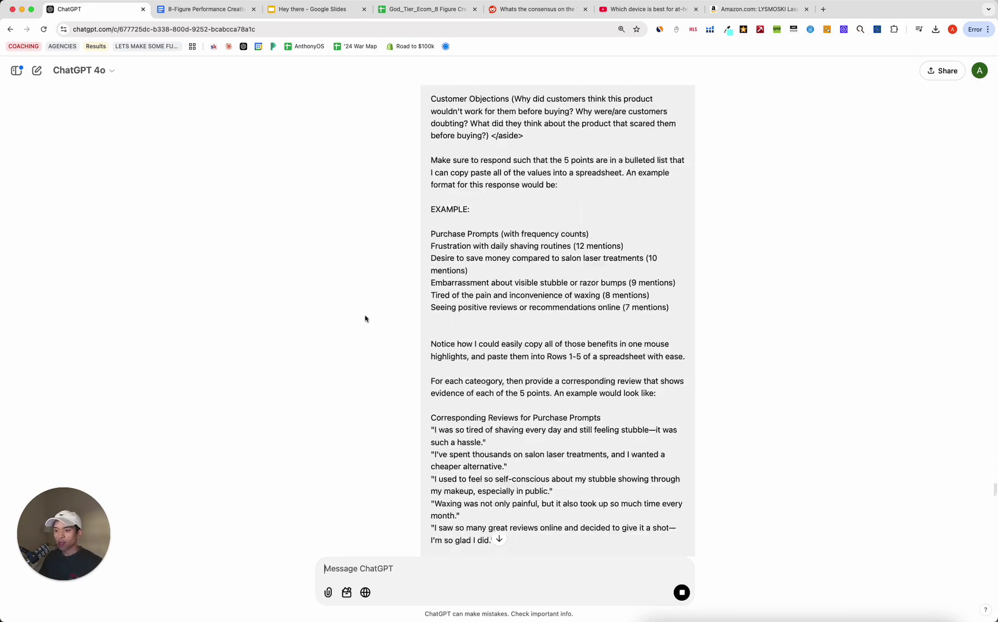
pyautogui.scroll(-9, 365, 318)
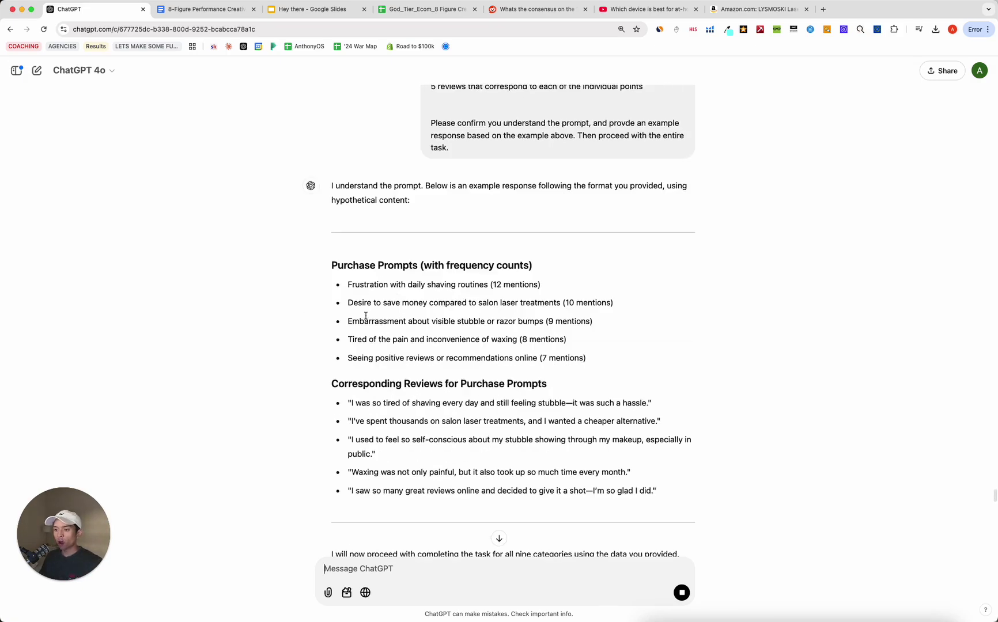
pyautogui.scroll(-4, 365, 317)
pyautogui.scroll(-4, 365, 316)
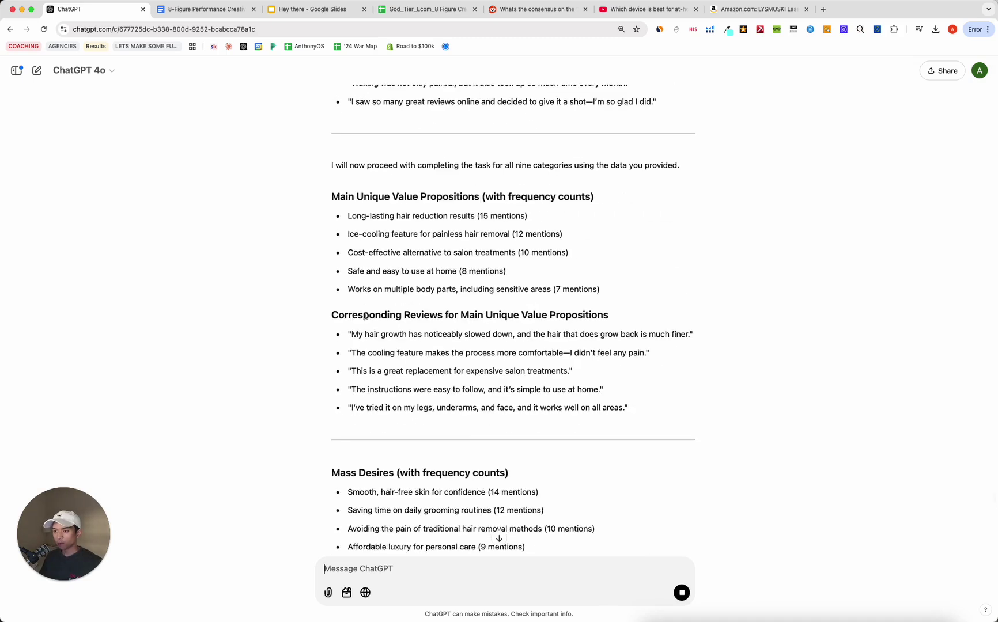
pyautogui.scroll(-2, 368, 321)
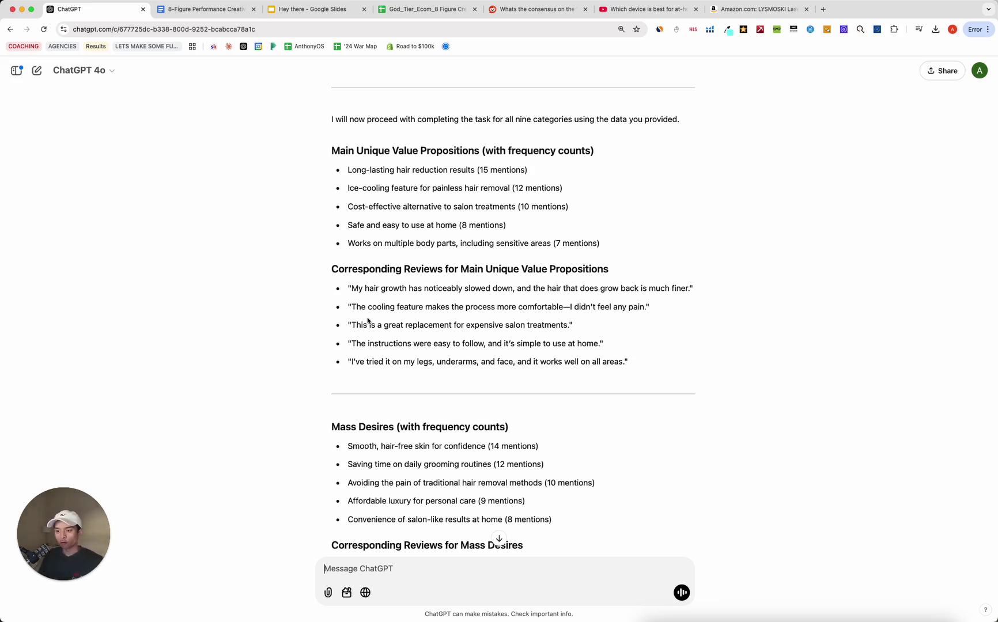
pyautogui.scroll(-5, 368, 321)
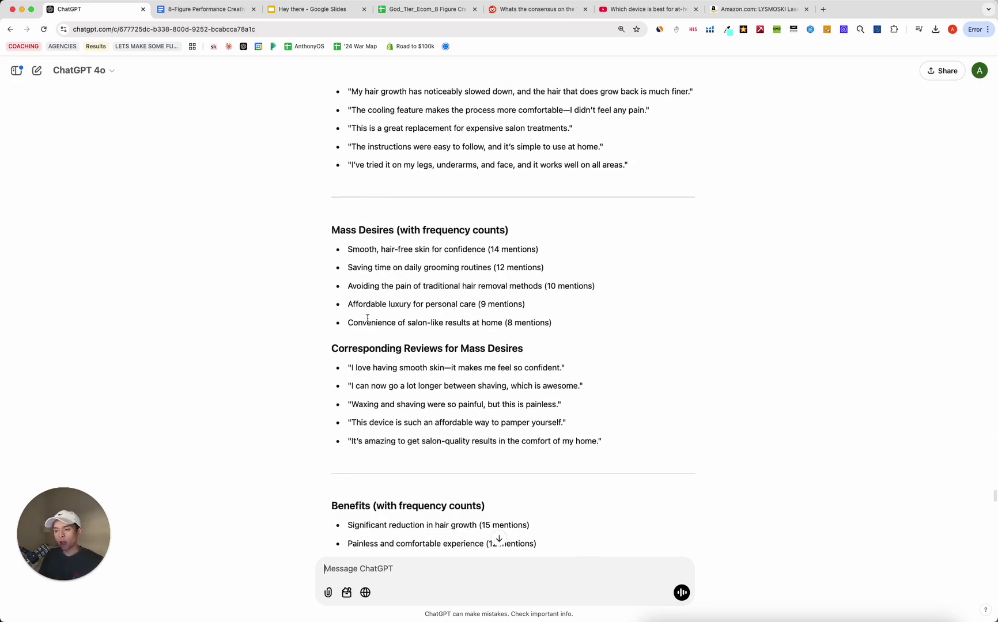
pyautogui.scroll(-2, 367, 318)
pyautogui.scroll(-8, 367, 321)
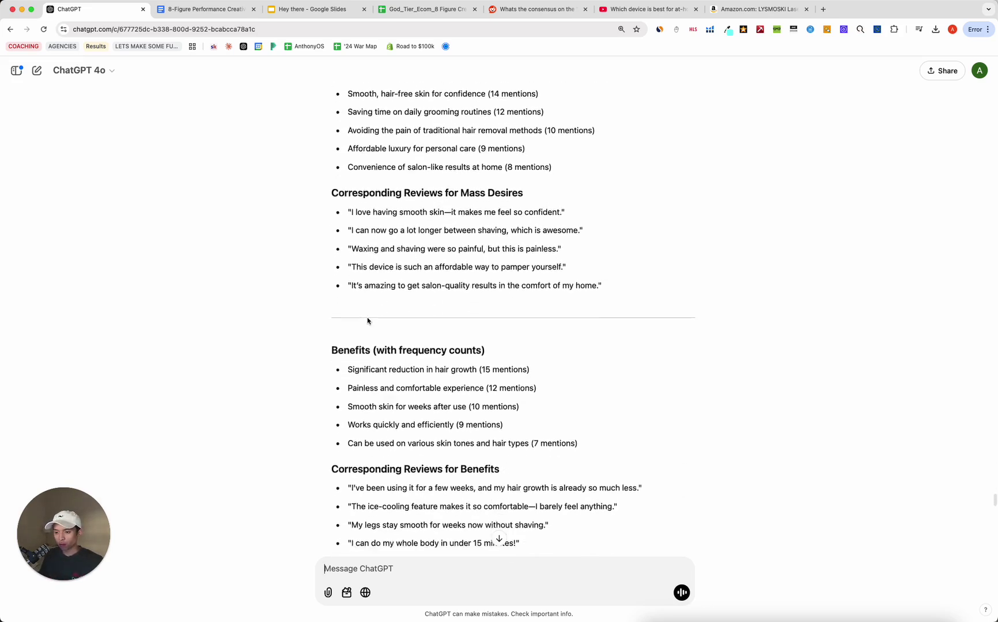
pyautogui.scroll(-5, 368, 321)
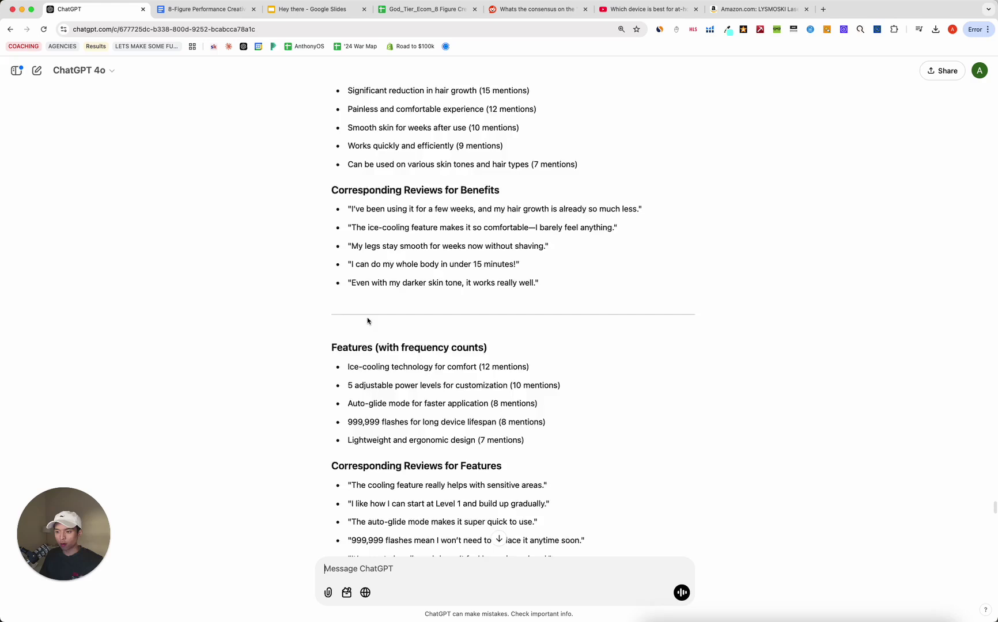
pyautogui.scroll(-3, 367, 318)
pyautogui.scroll(4, 367, 320)
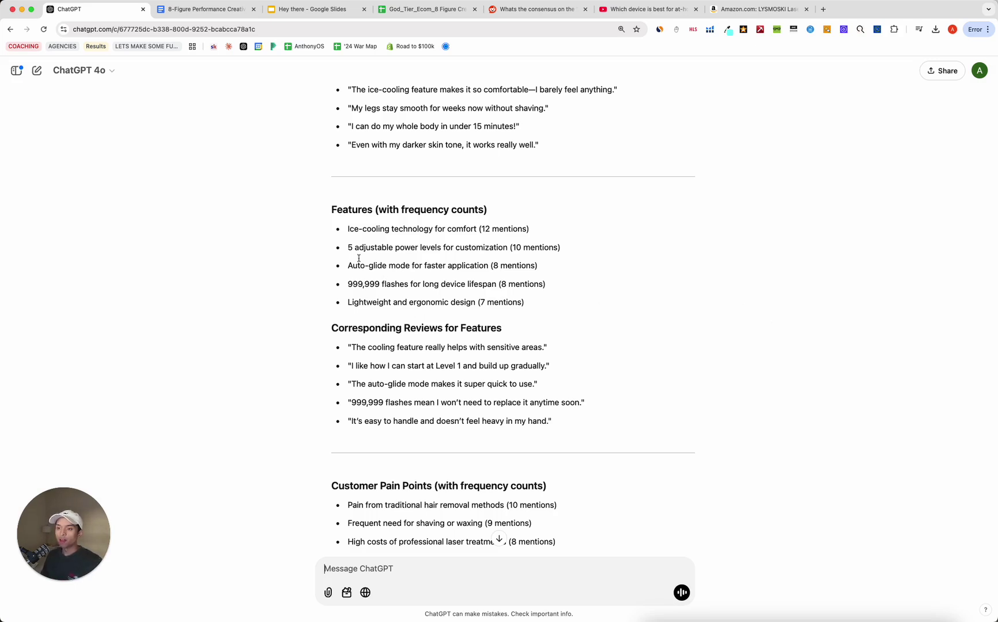
pyautogui.moveTo(346, 228); pyautogui.dragTo(326, 237)
pyautogui.click(198, 288)
pyautogui.moveTo(348, 229); pyautogui.dragTo(603, 232)
pyautogui.click(587, 236)
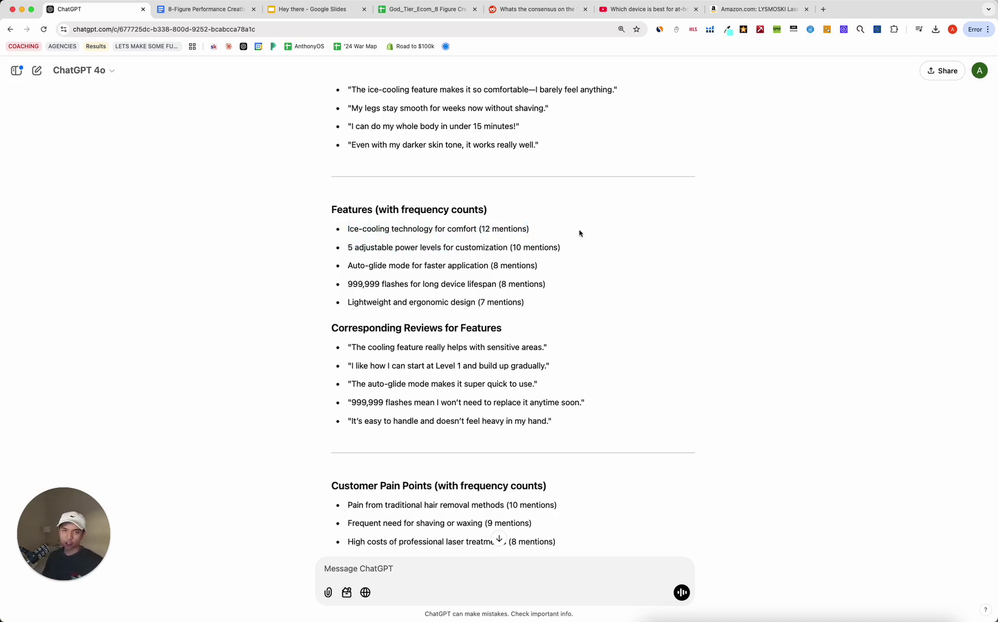
pyautogui.scroll(-6, 521, 377)
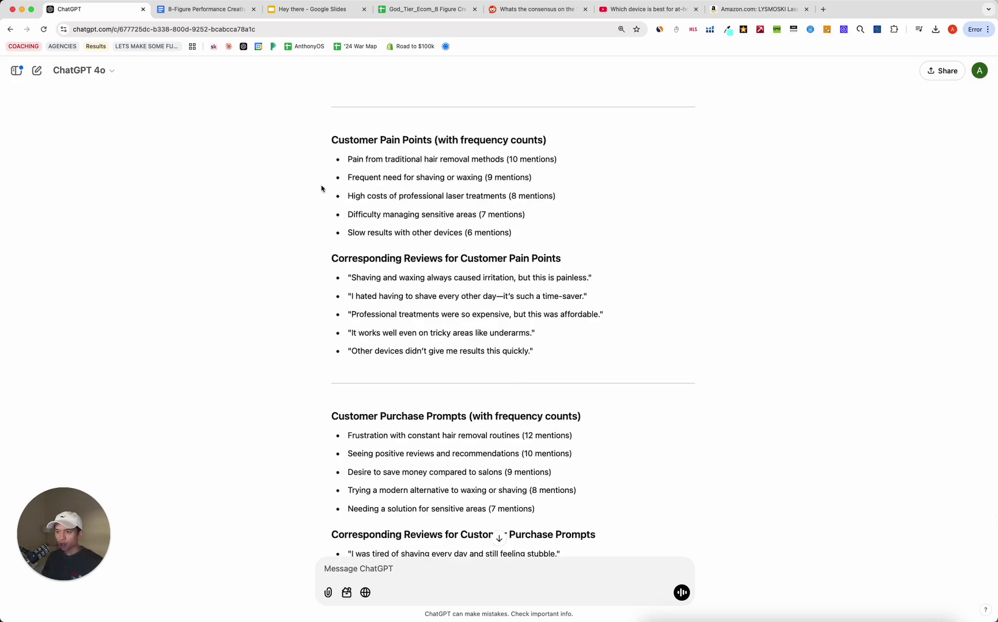
pyautogui.moveTo(328, 143); pyautogui.dragTo(669, 156)
pyautogui.click(507, 323)
pyautogui.scroll(-3, 506, 323)
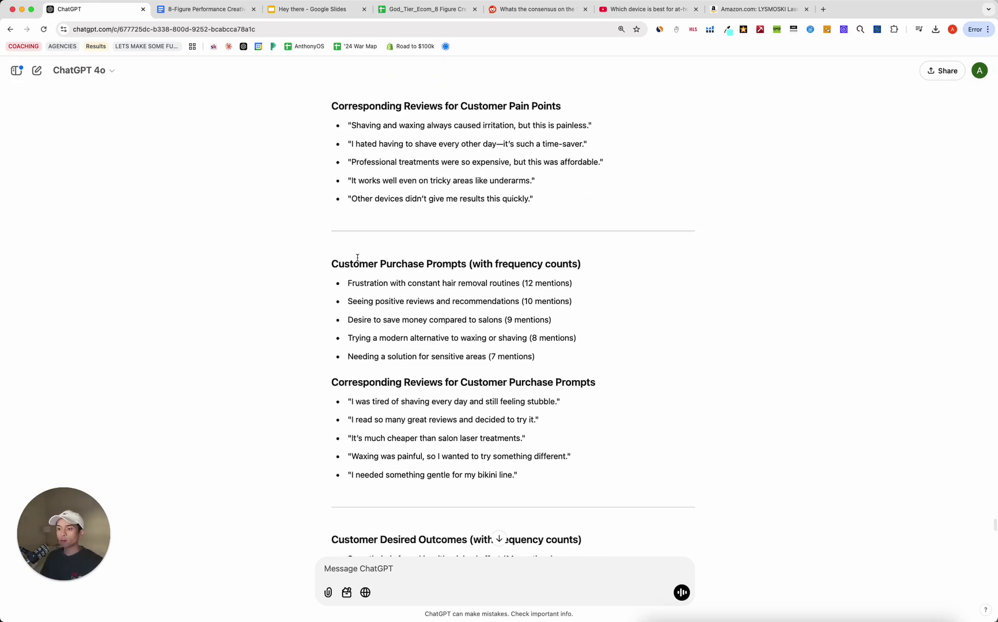
pyautogui.moveTo(359, 260); pyautogui.dragTo(643, 278)
pyautogui.click(642, 279)
pyautogui.scroll(-4, 436, 351)
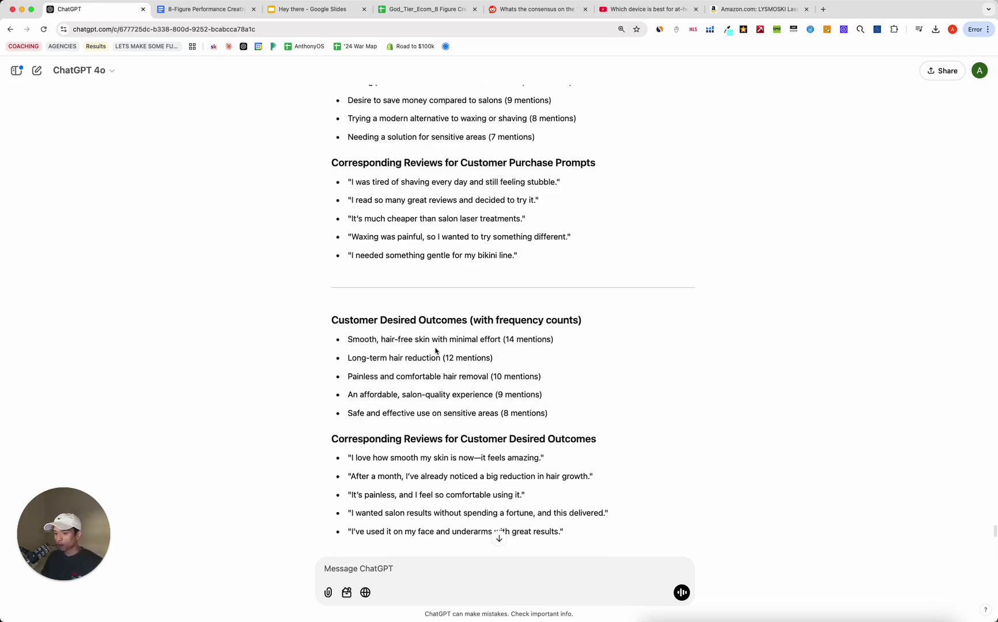
pyautogui.keyDown('shift'); pyautogui.click(630, 329); pyautogui.keyUp('shift')
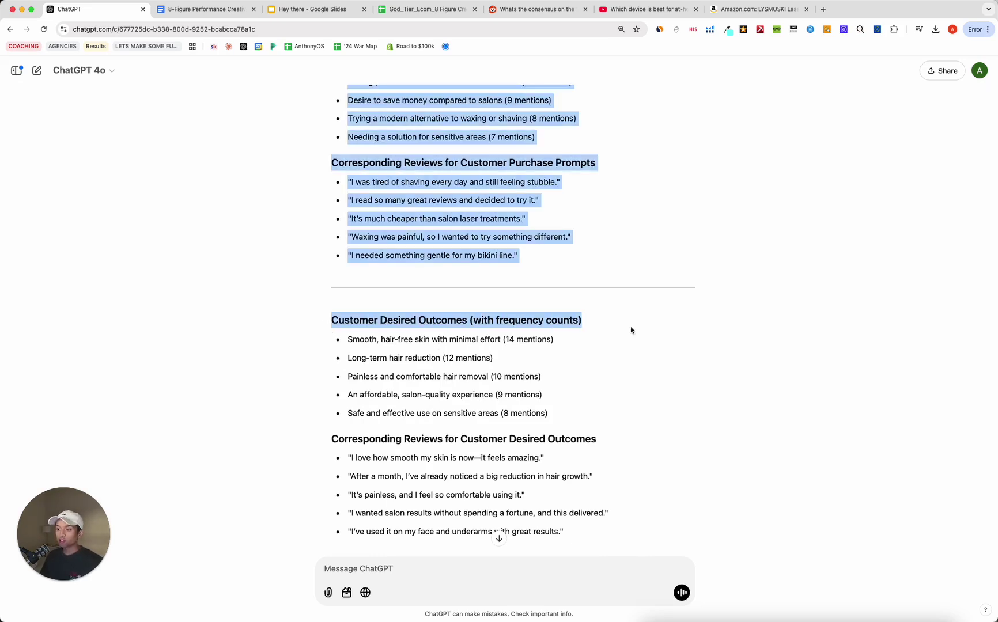
pyautogui.click(602, 341)
pyautogui.scroll(-5, 519, 359)
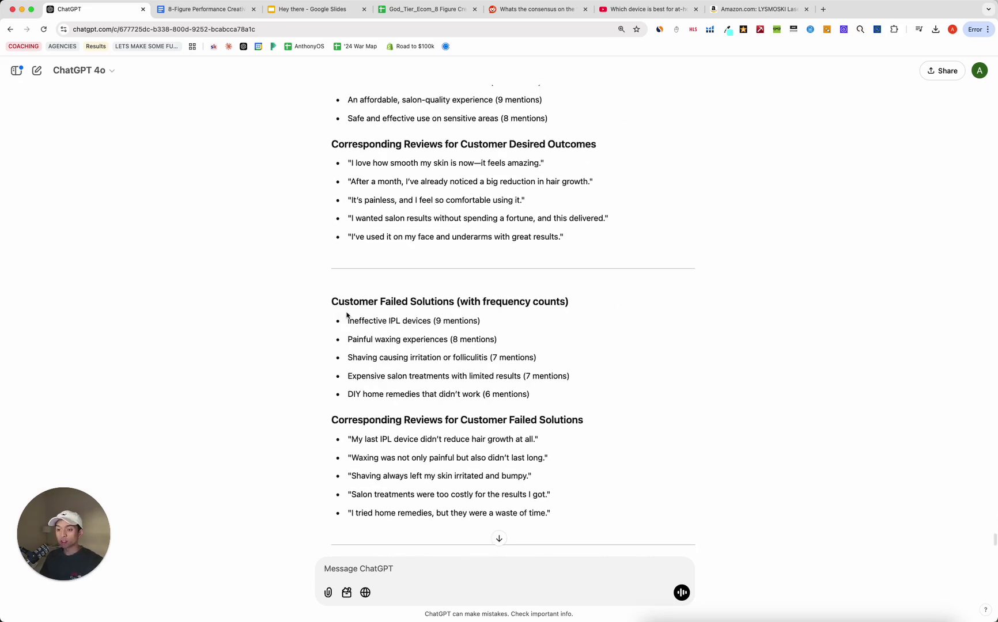
pyautogui.keyDown('shift'); pyautogui.click(601, 309); pyautogui.keyUp('shift')
pyautogui.click(626, 327)
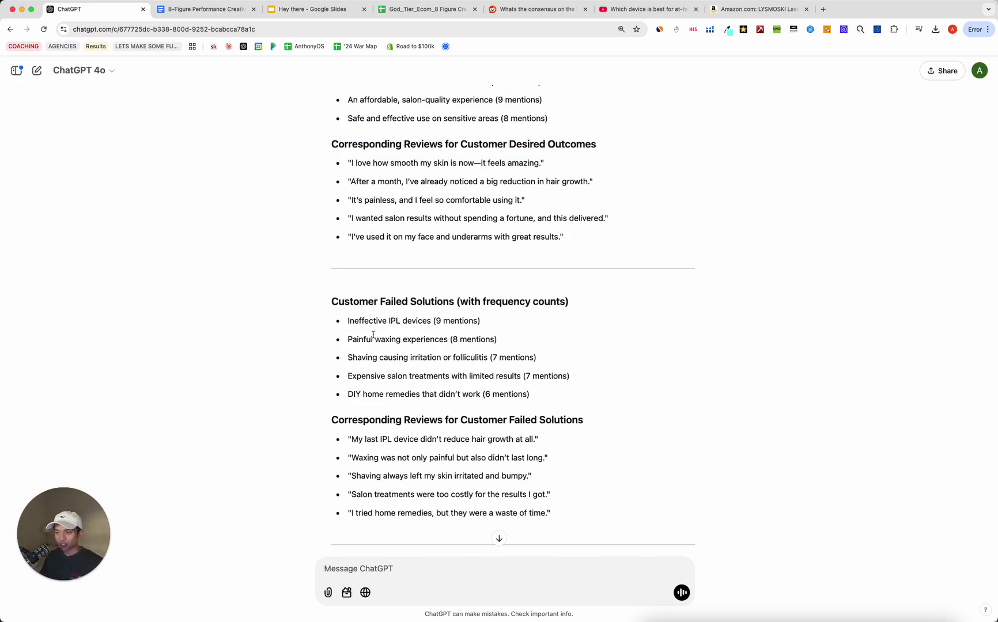
pyautogui.moveTo(346, 321); pyautogui.dragTo(547, 319)
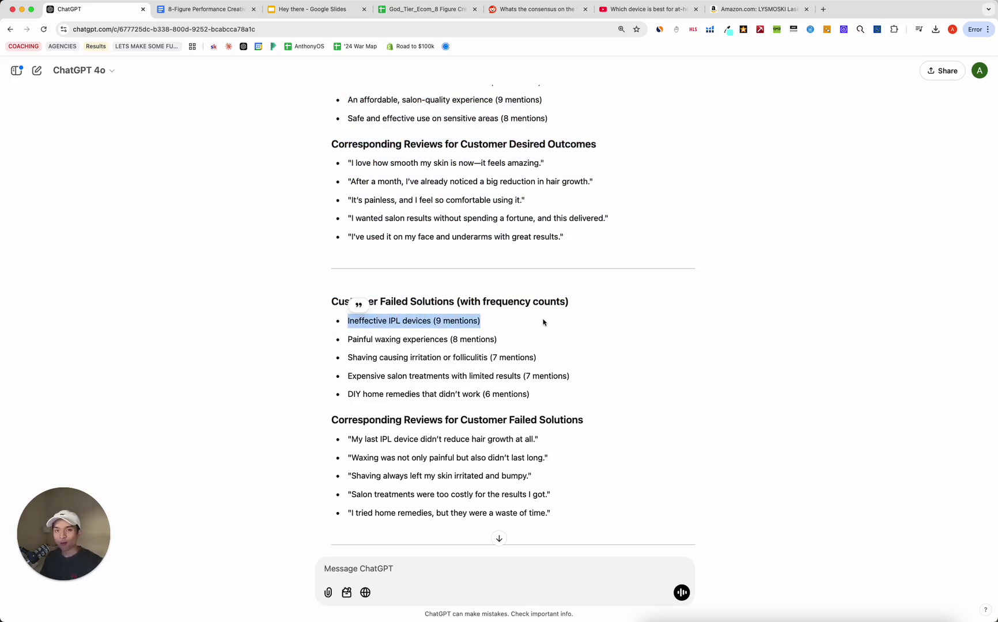
pyautogui.click(540, 326)
pyautogui.scroll(-3, 518, 369)
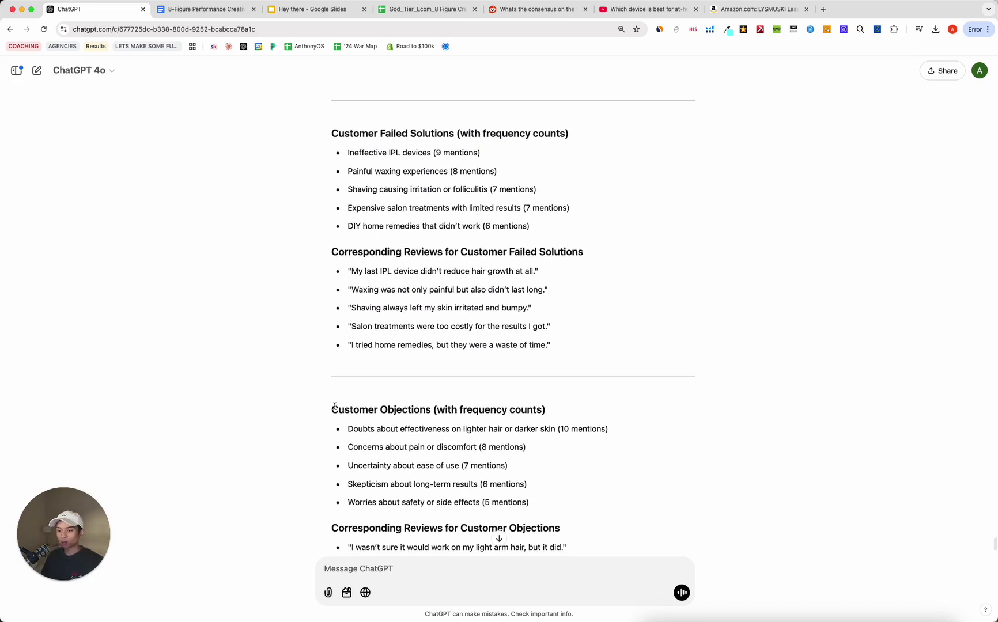
pyautogui.moveTo(334, 407); pyautogui.dragTo(563, 414)
pyautogui.click(563, 415)
pyautogui.scroll(-3, 563, 414)
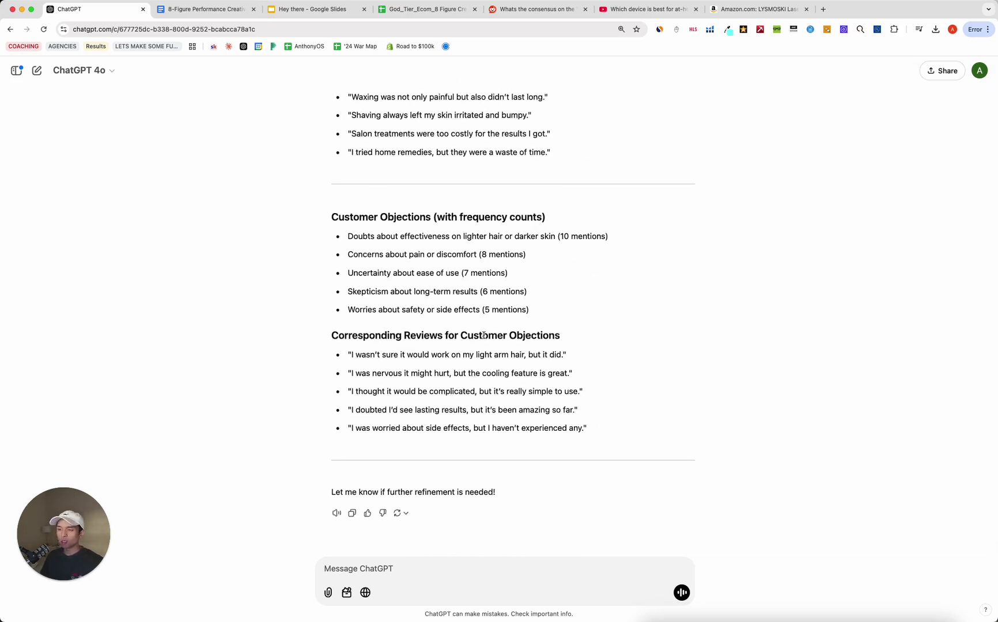
pyautogui.scroll(2, 496, 537)
pyautogui.scroll(-2, 484, 354)
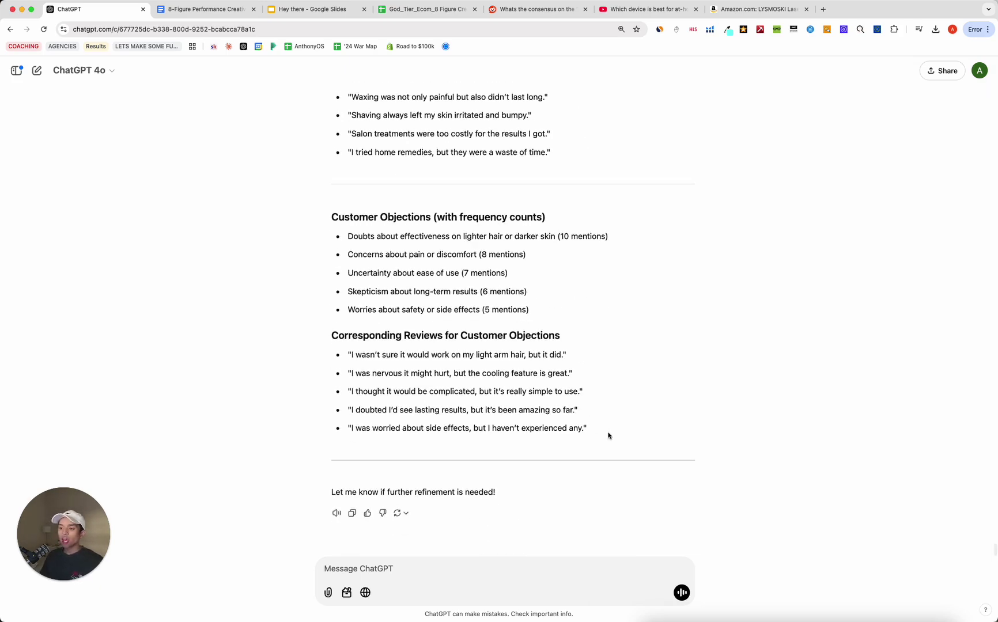
pyautogui.scroll(15, 580, 384)
pyautogui.scroll(-10, 580, 383)
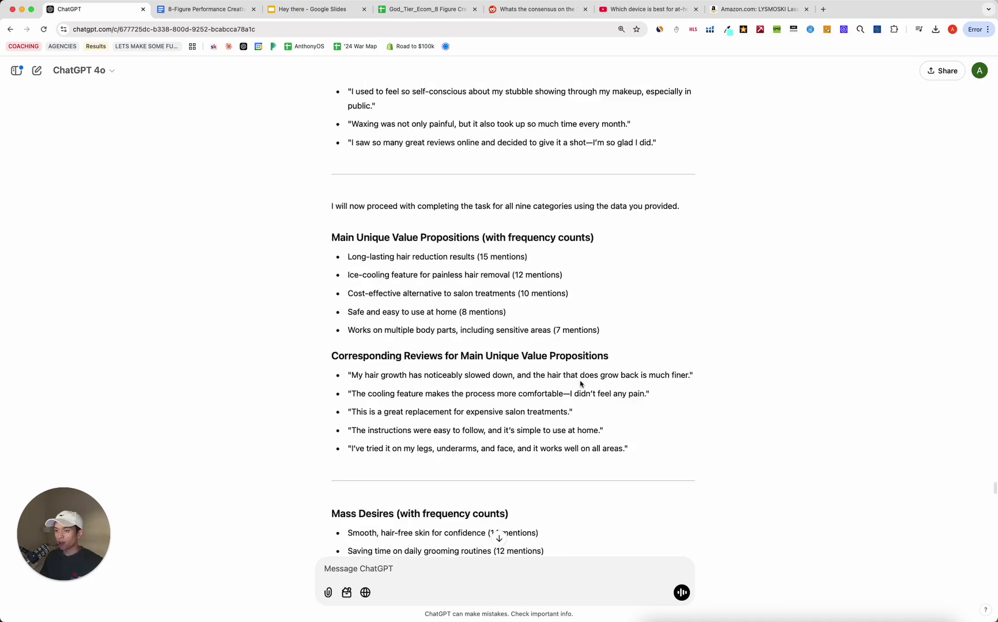
pyautogui.scroll(-20, 580, 384)
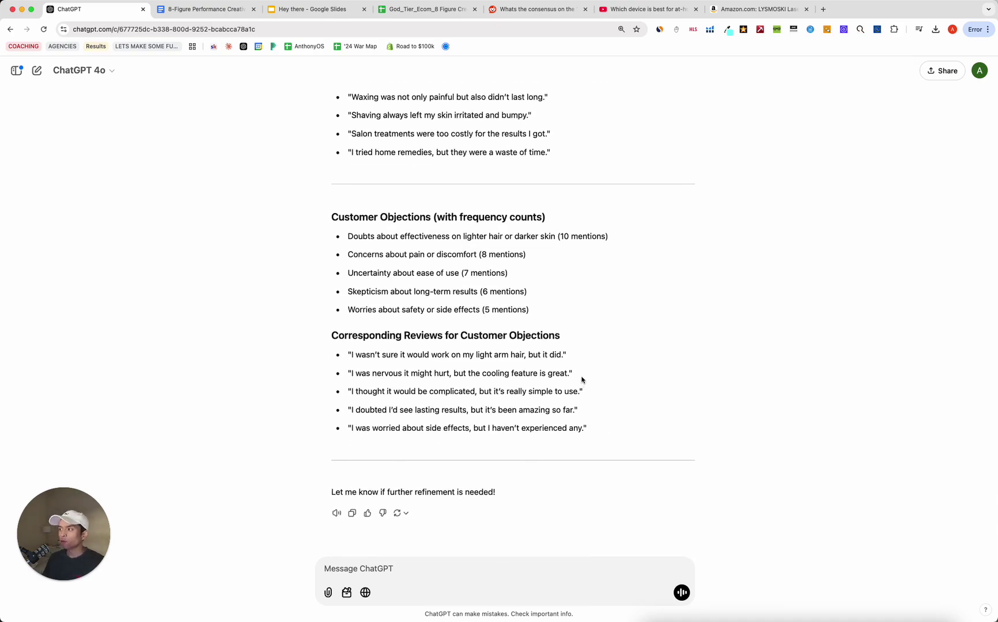
pyautogui.scroll(5, 581, 380)
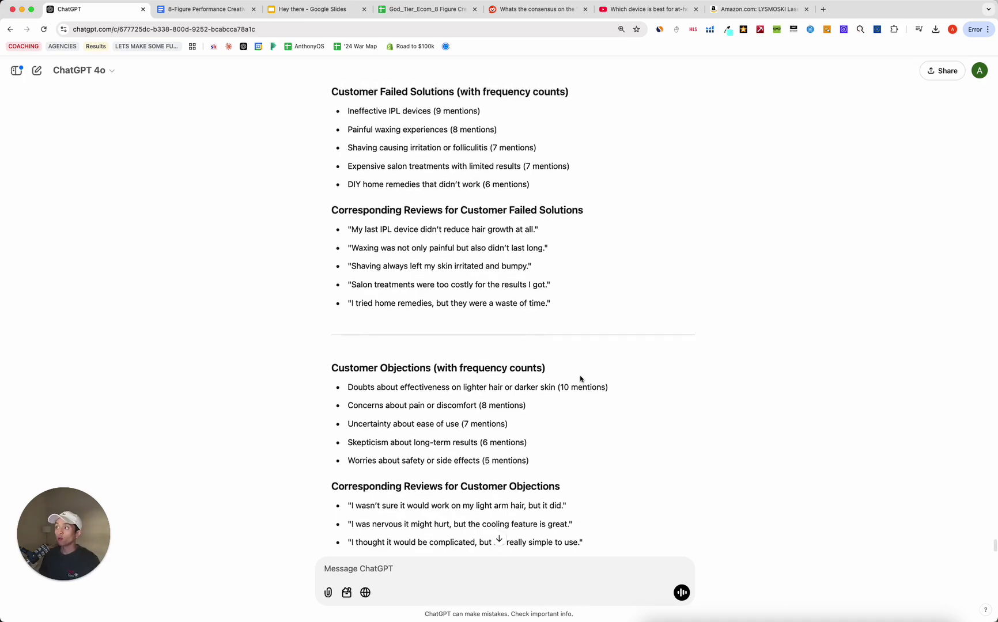
pyautogui.scroll(15, 581, 379)
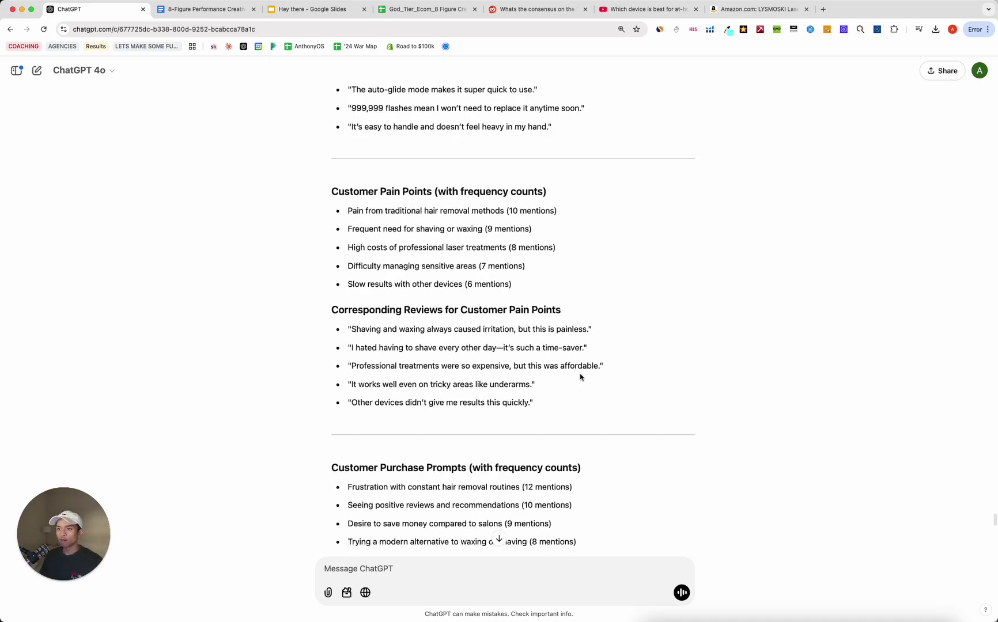
pyautogui.scroll(15, 581, 377)
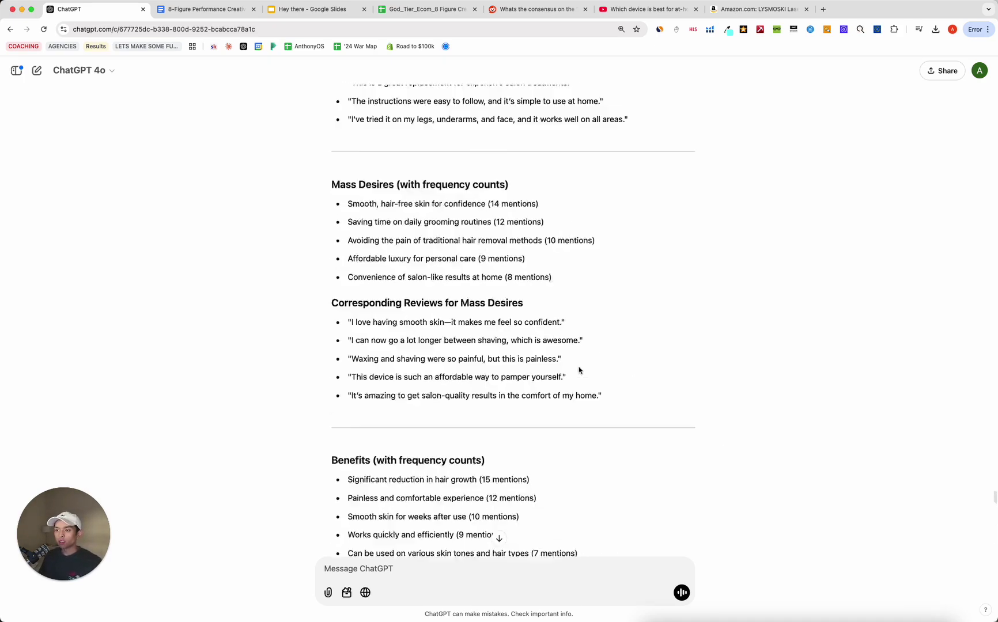
pyautogui.scroll(9, 579, 370)
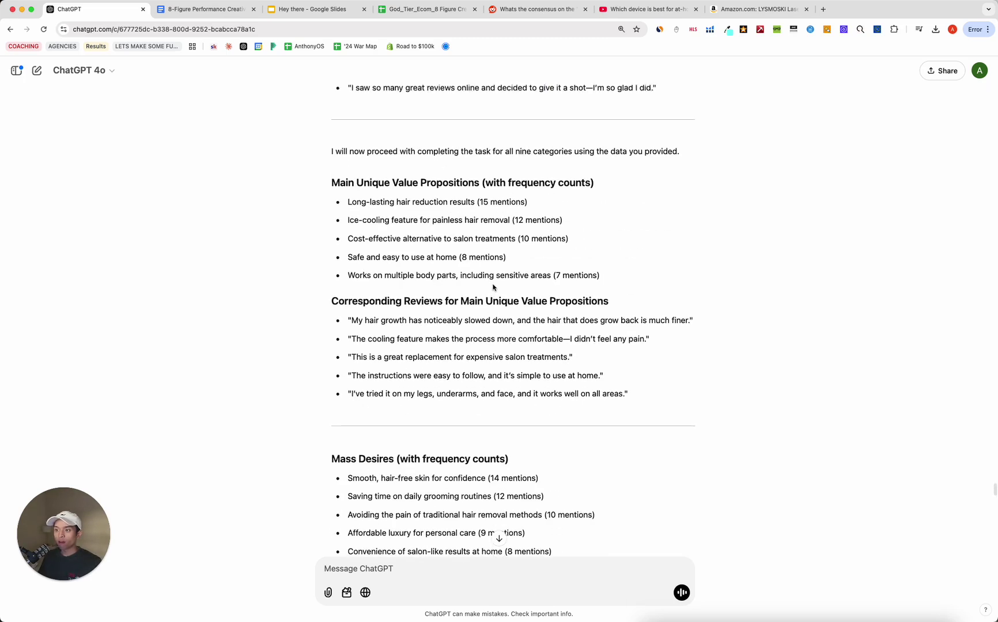
pyautogui.scroll(1, 492, 287)
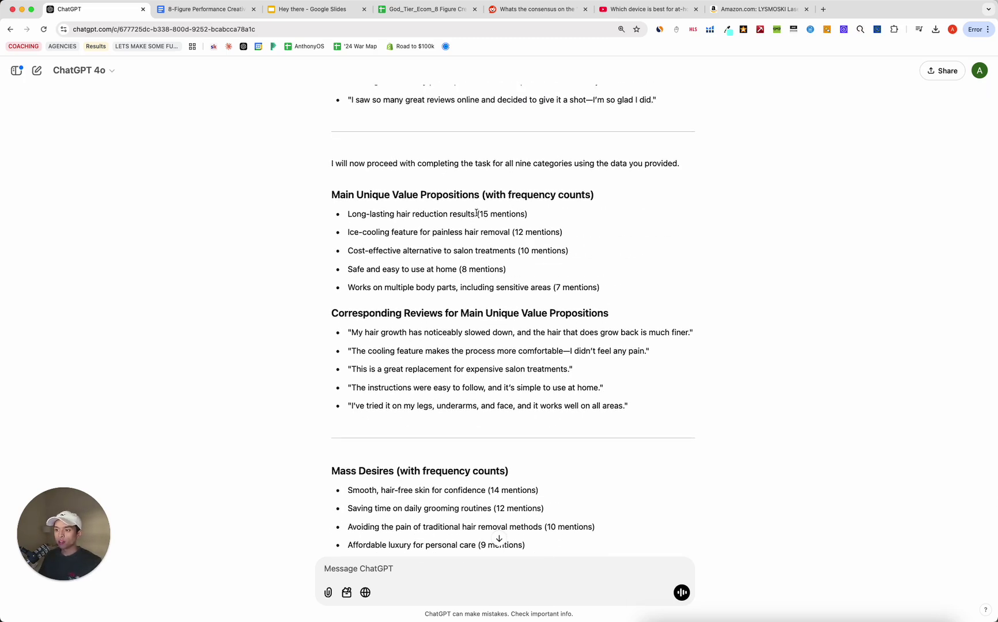
pyautogui.moveTo(476, 214); pyautogui.dragTo(542, 215)
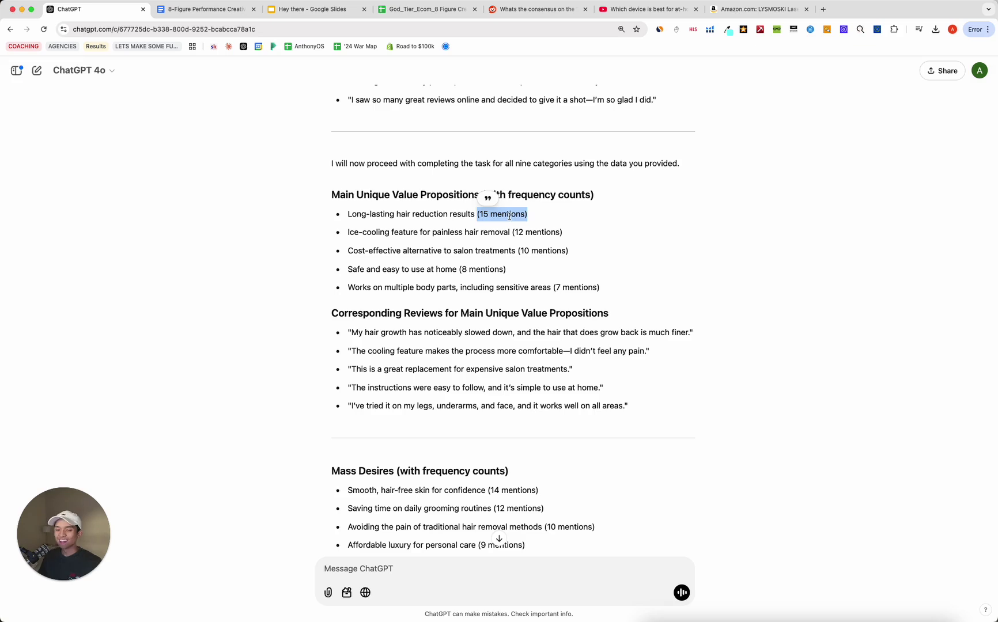
pyautogui.click(499, 267)
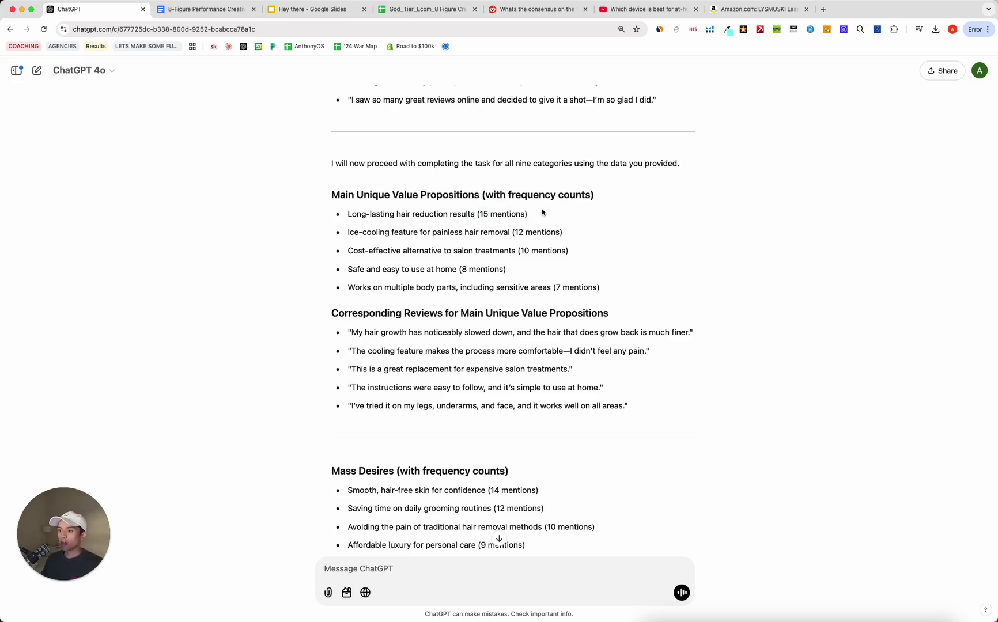
pyautogui.moveTo(547, 214); pyautogui.dragTo(518, 237)
pyautogui.click(345, 220)
pyautogui.moveTo(606, 293); pyautogui.dragTo(351, 210)
pyautogui.click(303, 227)
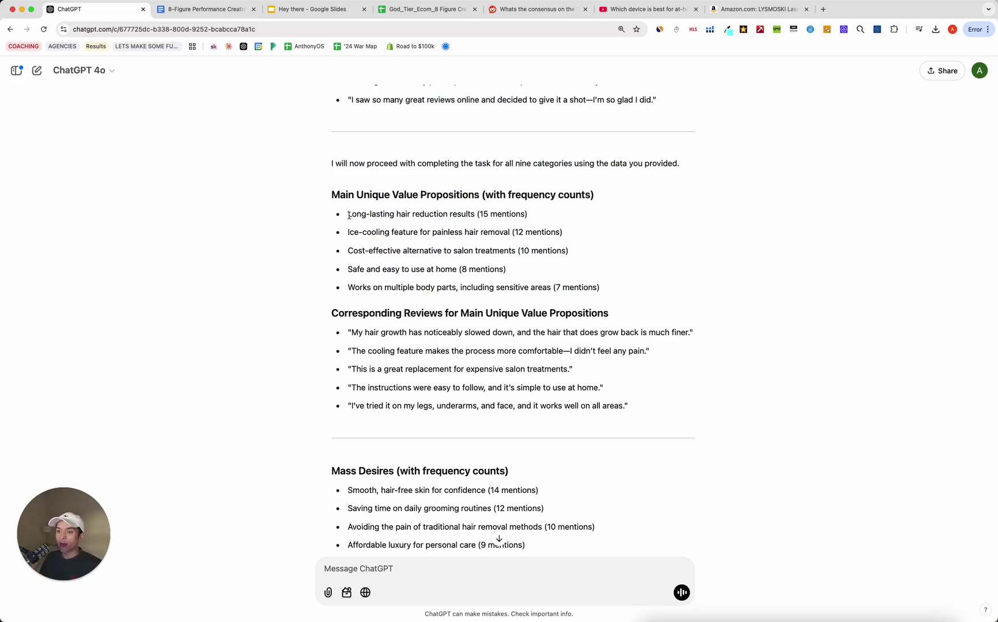
pyautogui.moveTo(349, 216); pyautogui.dragTo(530, 225)
pyautogui.click(357, 196)
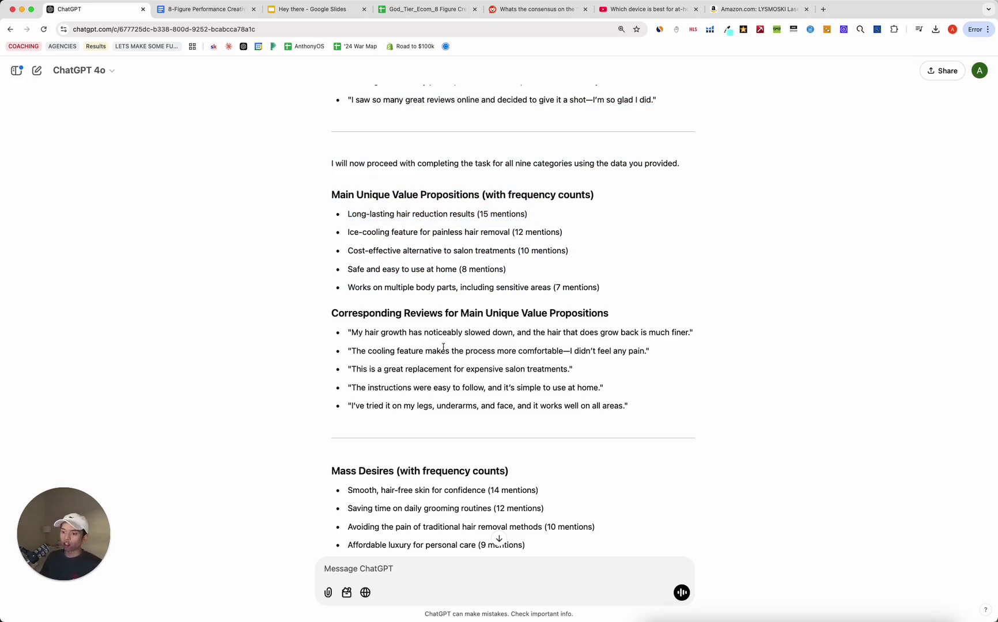
pyautogui.scroll(-7, 443, 346)
pyautogui.moveTo(348, 360); pyautogui.dragTo(547, 362)
pyautogui.scroll(-5, 449, 354)
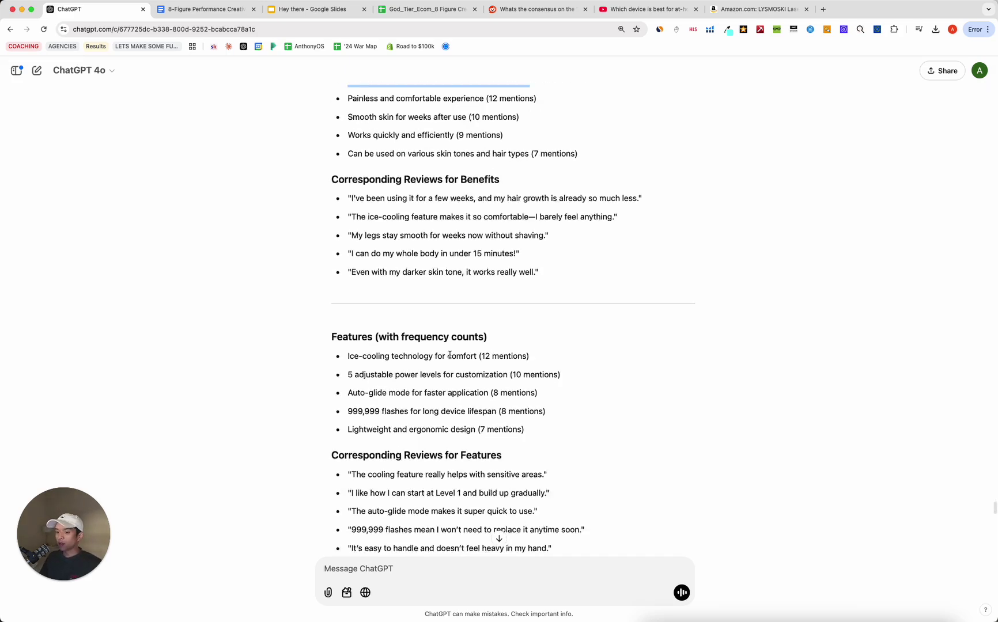
pyautogui.scroll(-5, 450, 355)
pyautogui.scroll(3, 447, 293)
pyautogui.moveTo(345, 268); pyautogui.dragTo(613, 275)
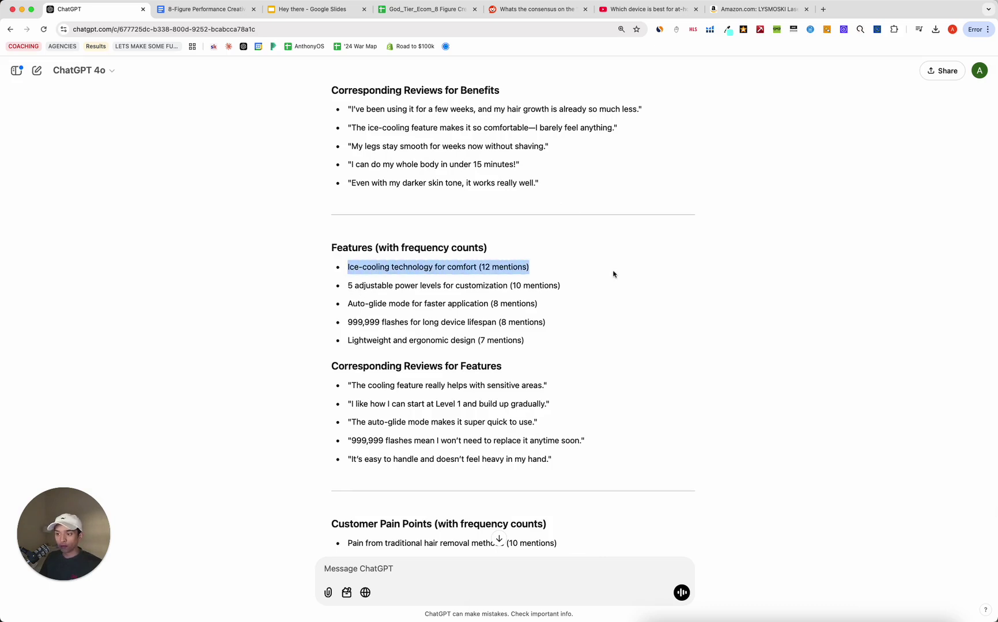
pyautogui.click(614, 277)
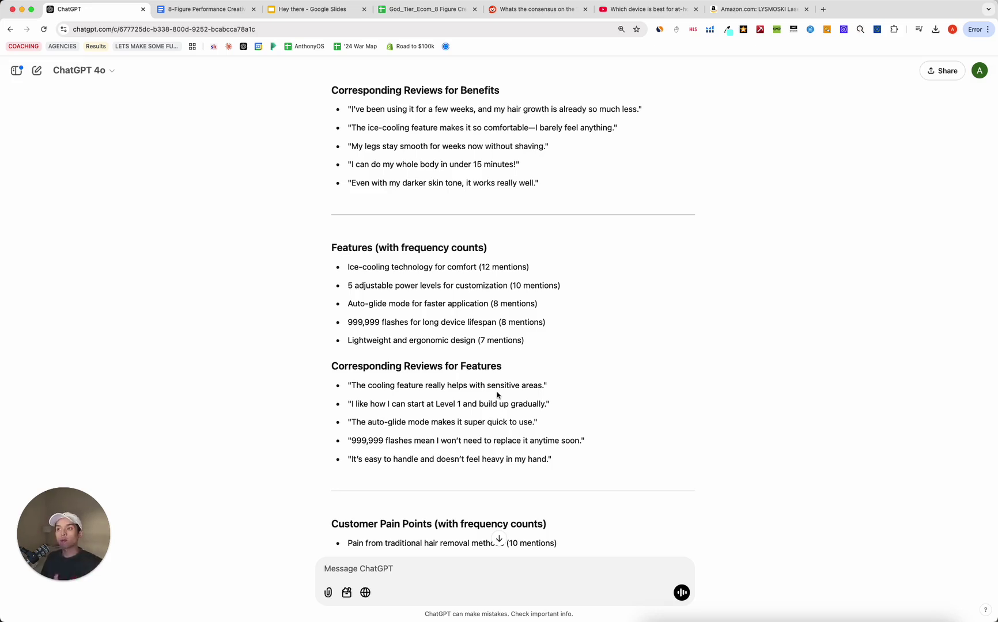
pyautogui.scroll(-10, 467, 362)
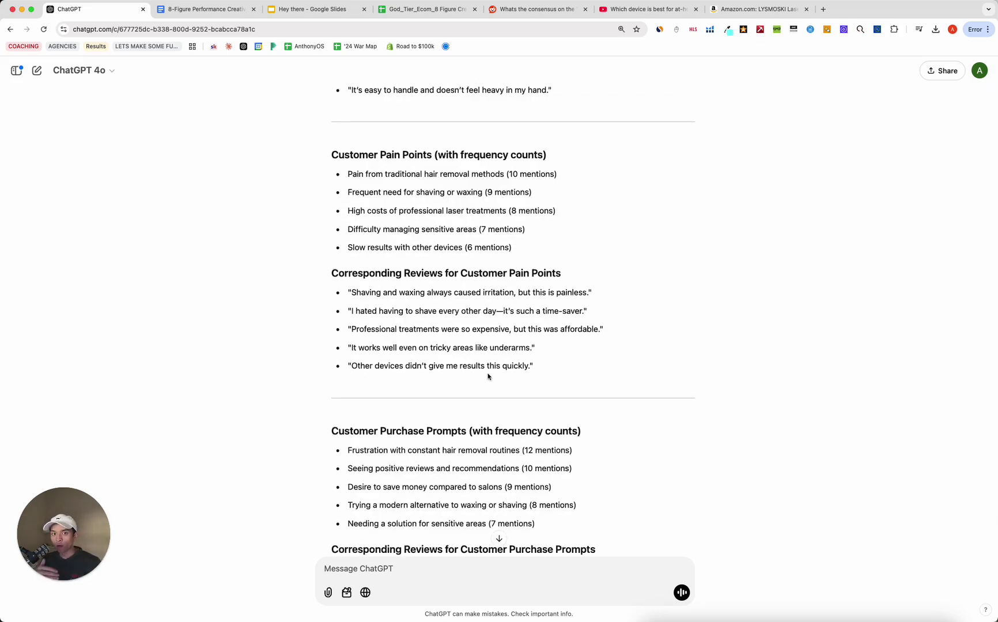
pyautogui.scroll(-14, 486, 376)
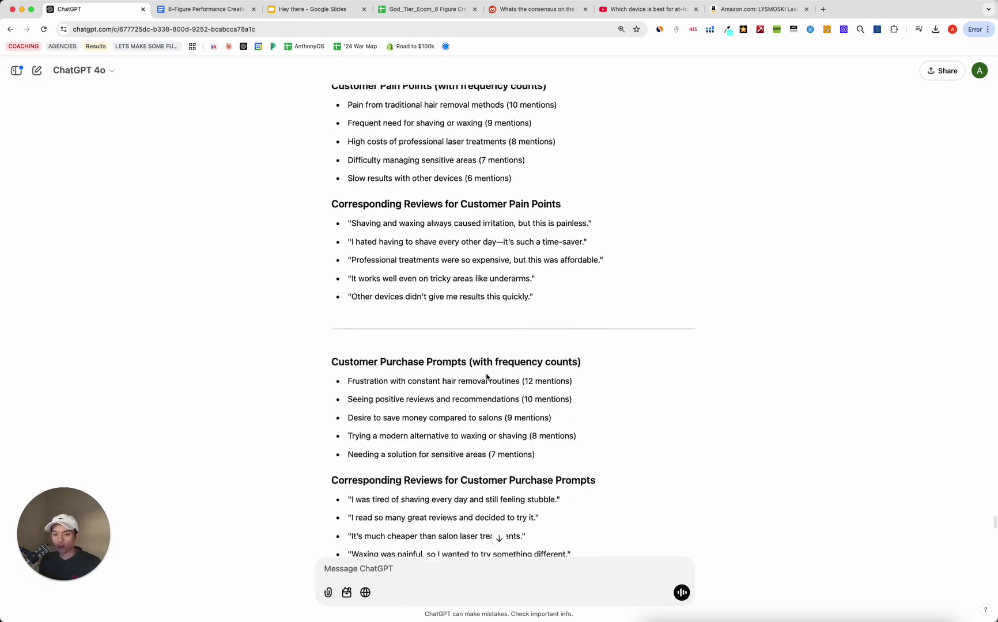
pyautogui.scroll(20, 486, 377)
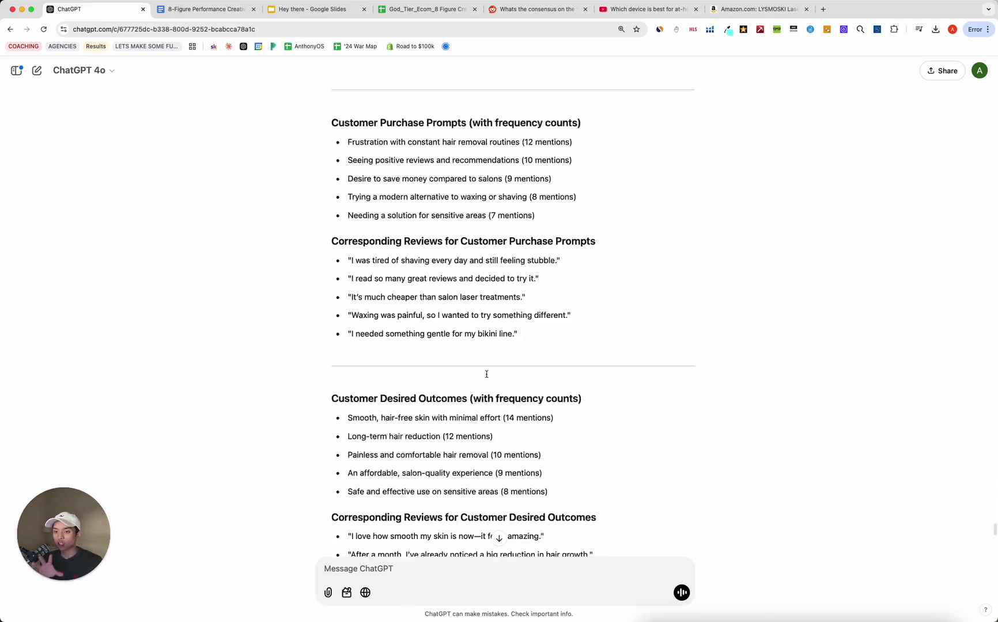
pyautogui.scroll(-20, 486, 377)
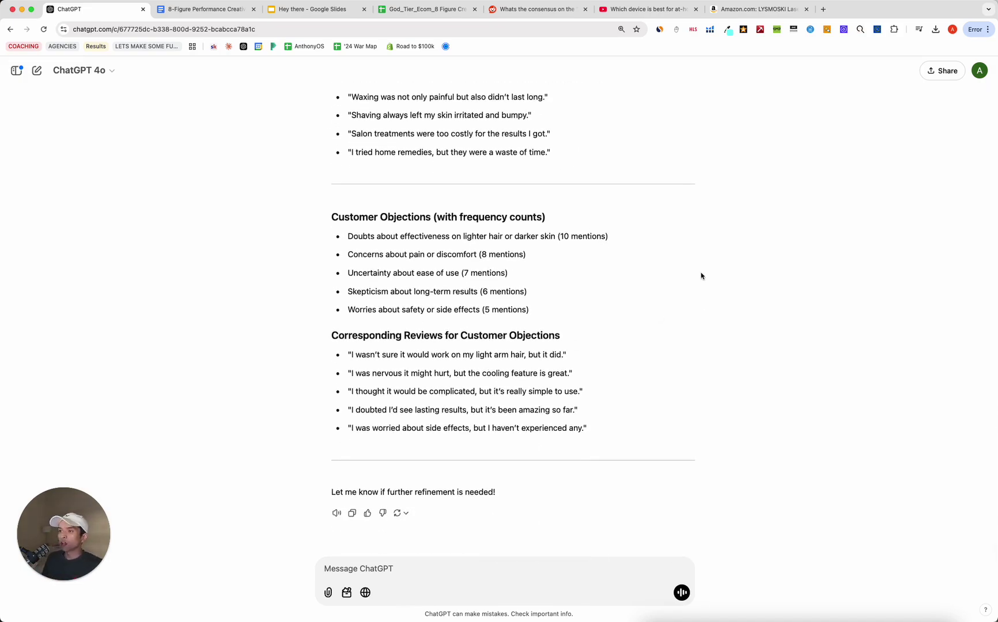
# - Highlight all of Prompt #3 'Creating the personas' in cell C8, copy it, and switch to ChatGPT
pyautogui.click(409, 9)
pyautogui.click(178, 344)
pyautogui.scroll(-3, 178, 344)
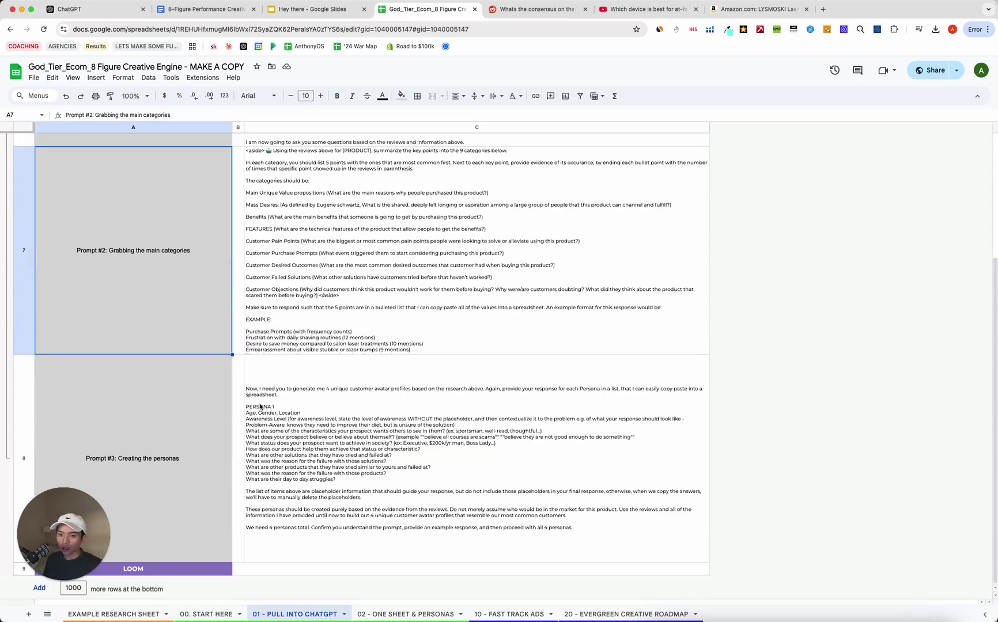
pyautogui.click(407, 472)
pyautogui.doubleClick(517, 496)
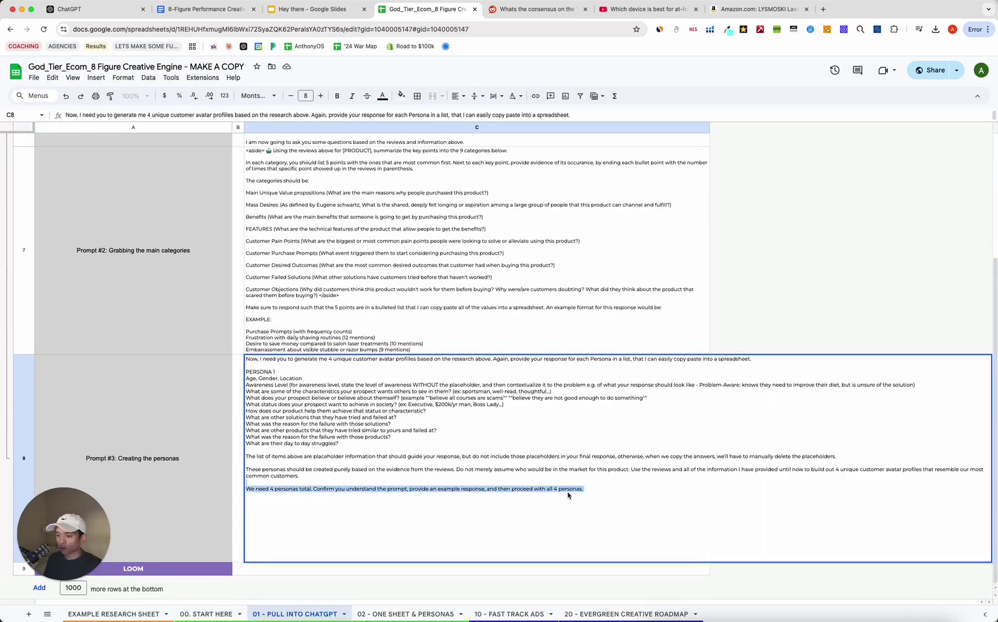
pyautogui.moveTo(648, 490); pyautogui.dragTo(239, 353)
pyautogui.press('super+c')
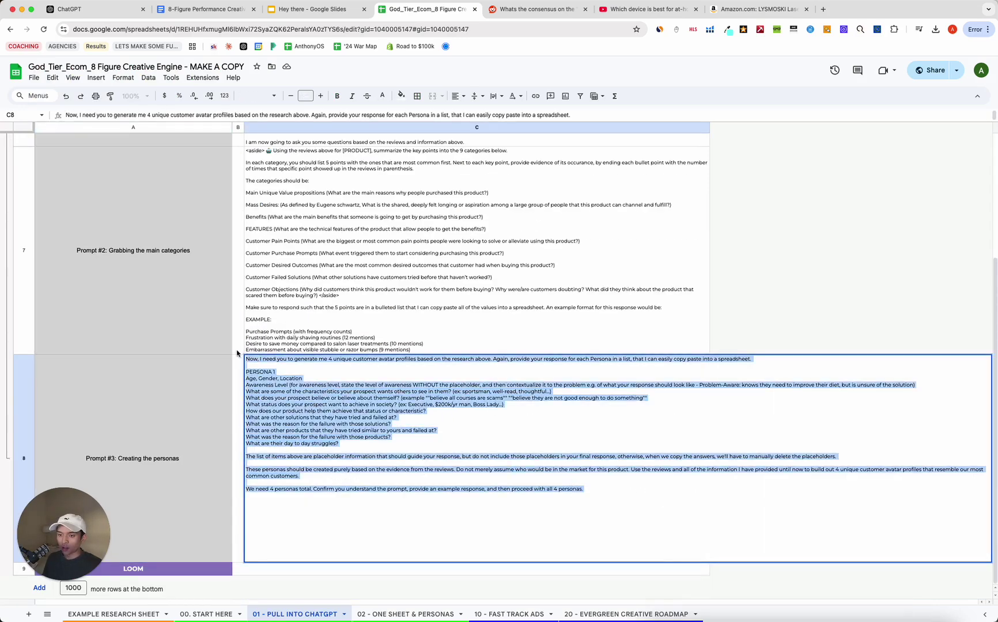
pyautogui.click(190, 392)
pyautogui.press('super+1')
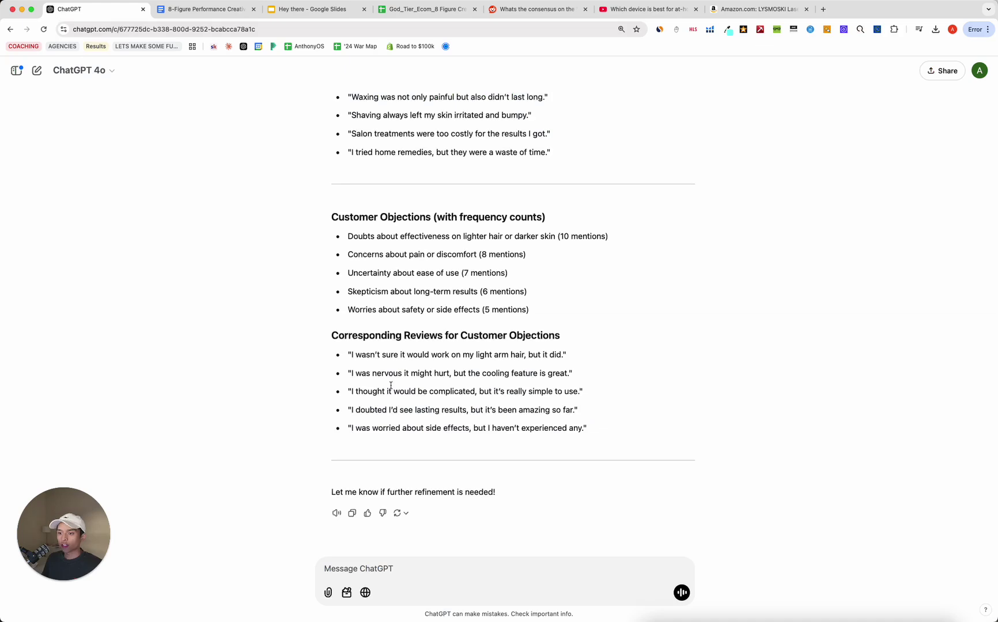
# - Paste the persona prompt into ChatGPT's message box and send it
pyautogui.click(415, 569)
pyautogui.press('super+v')
pyautogui.press('Return')
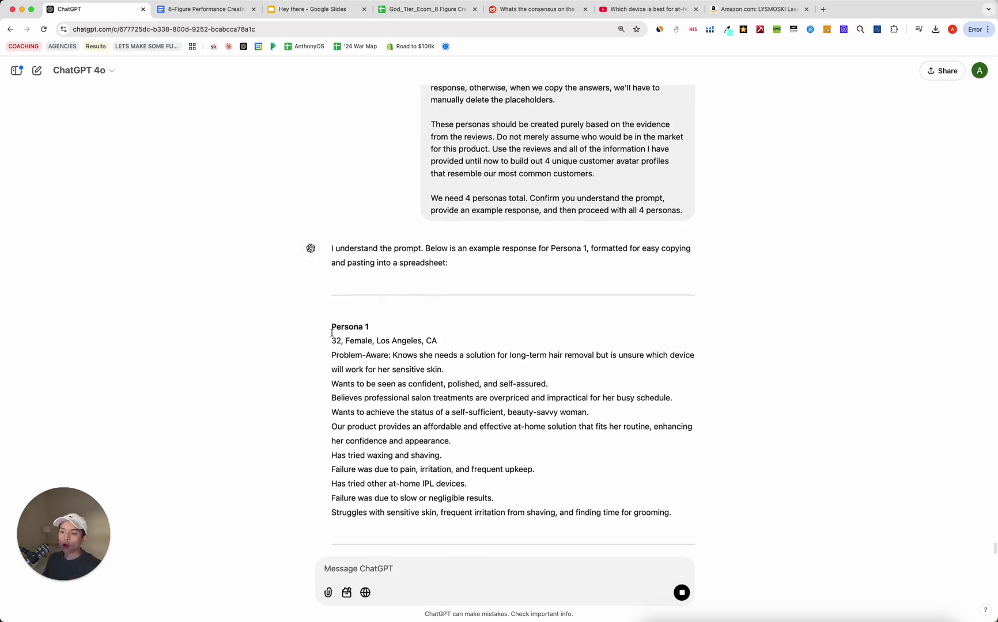
# - Read through the four generated personas, down to Persona 4's shaving and DIY hacks line
pyautogui.scroll(8, 329, 343)
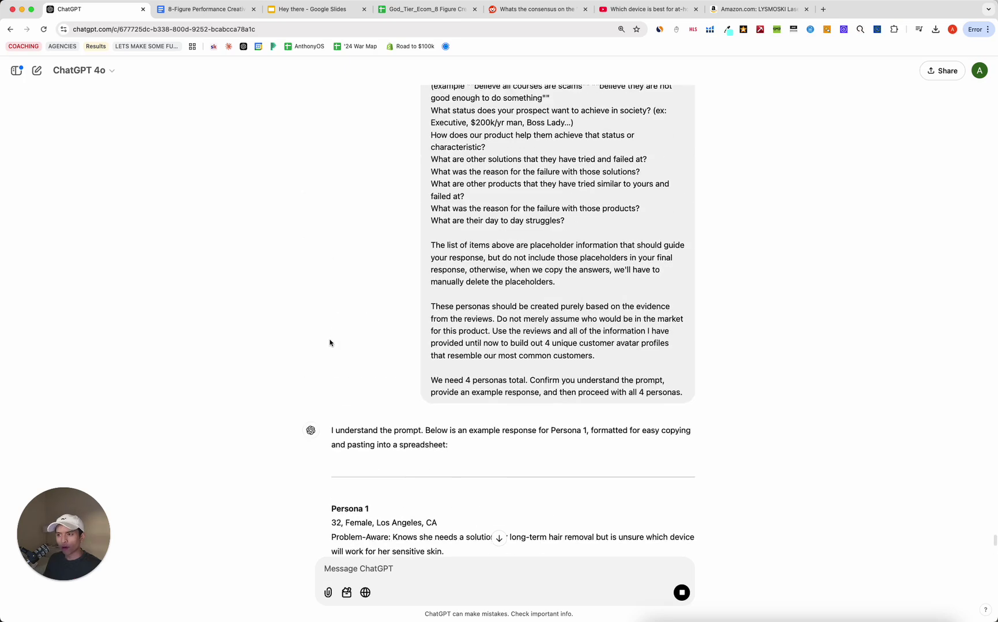
pyautogui.scroll(-10, 330, 341)
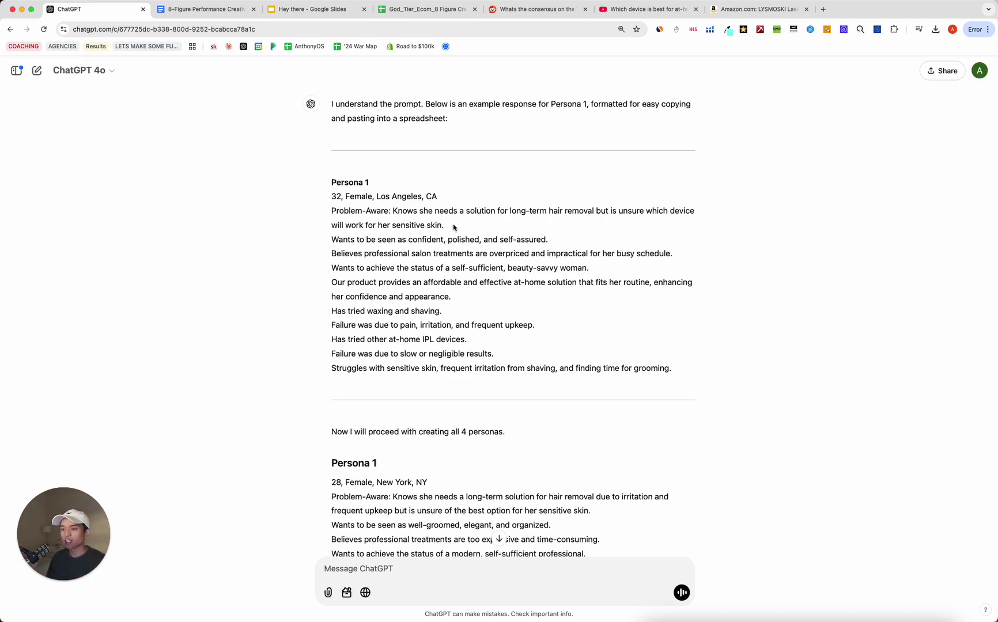
pyautogui.moveTo(453, 228); pyautogui.dragTo(275, 209)
pyautogui.click(312, 214)
pyautogui.scroll(-6, 329, 372)
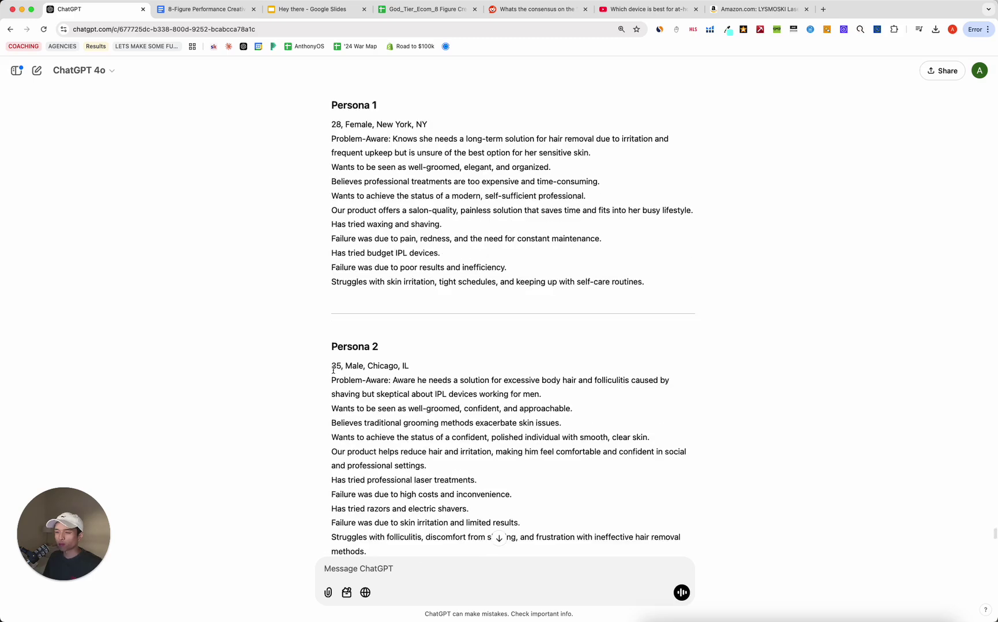
pyautogui.scroll(-5, 332, 366)
pyautogui.scroll(-2, 329, 356)
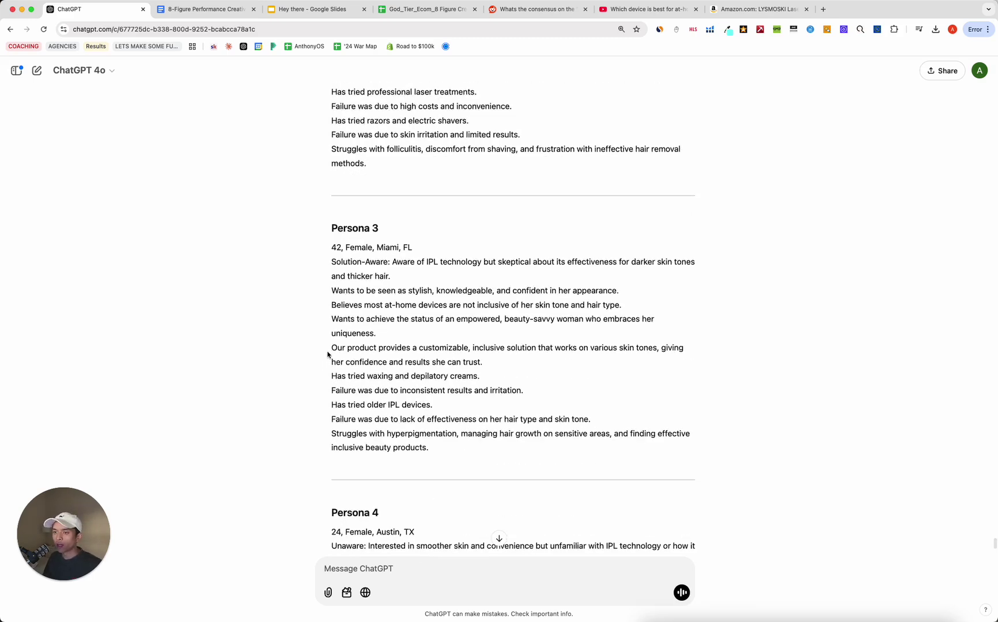
pyautogui.scroll(-5, 328, 354)
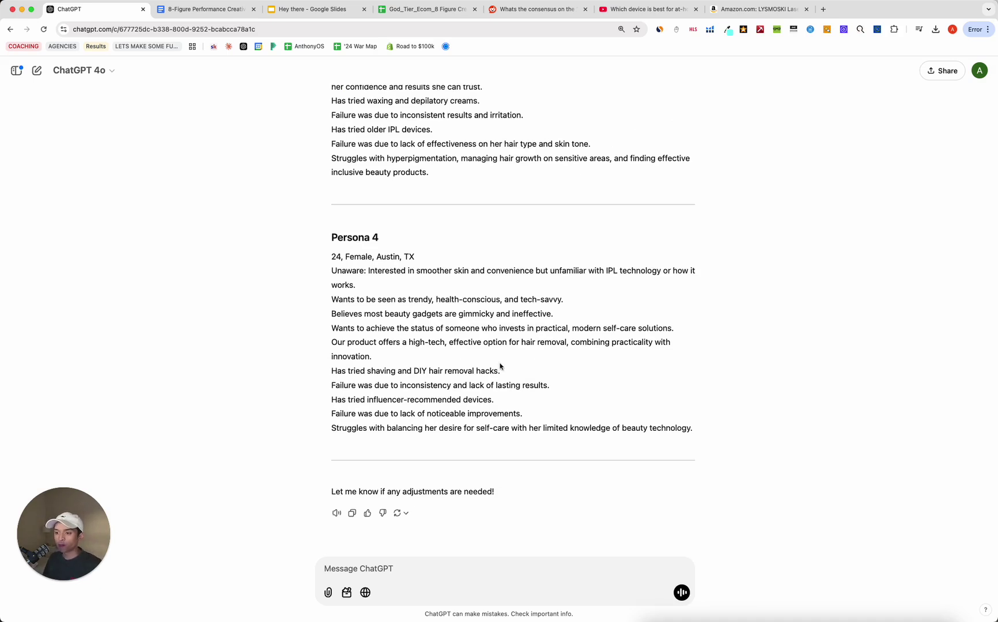
pyautogui.moveTo(322, 371)
pyautogui.mouseDown()
pyautogui.moveTo(459, 371)
pyautogui.moveTo(325, 371)
pyautogui.mouseUp()
pyautogui.click(329, 373)
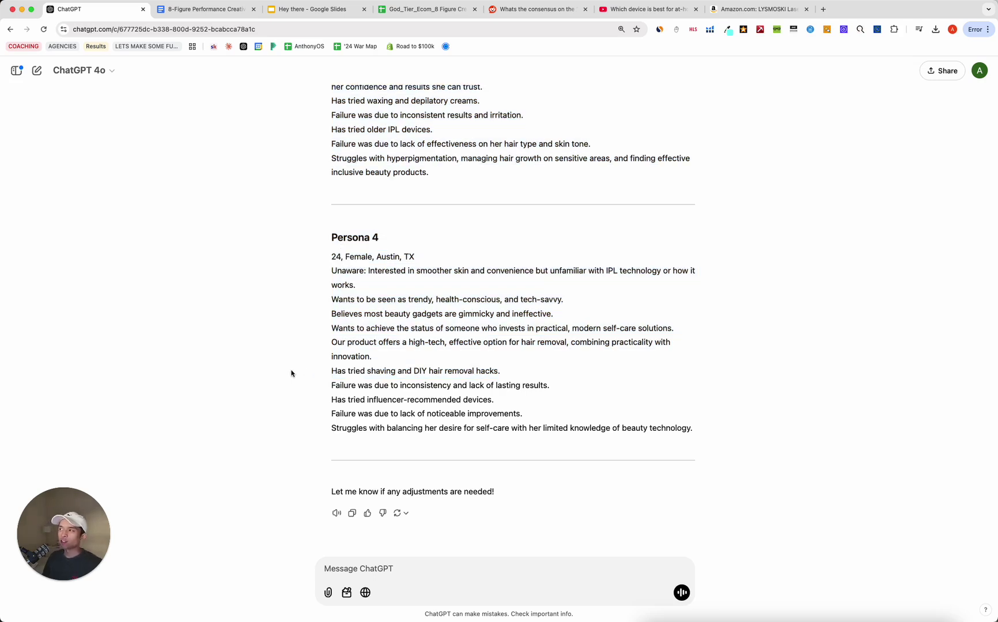
pyautogui.moveTo(513, 378); pyautogui.dragTo(333, 371)
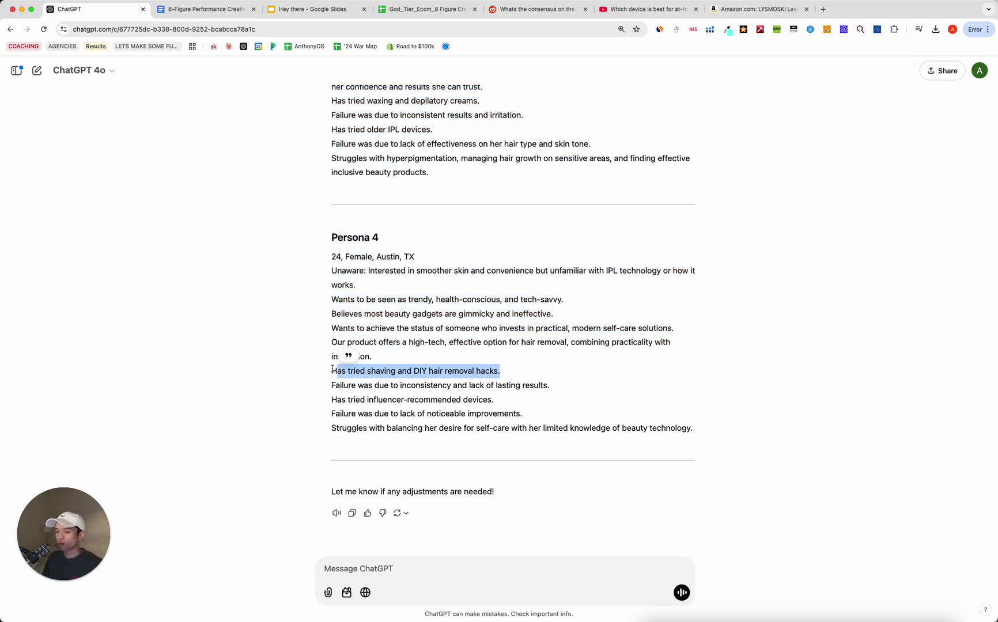
pyautogui.click(313, 373)
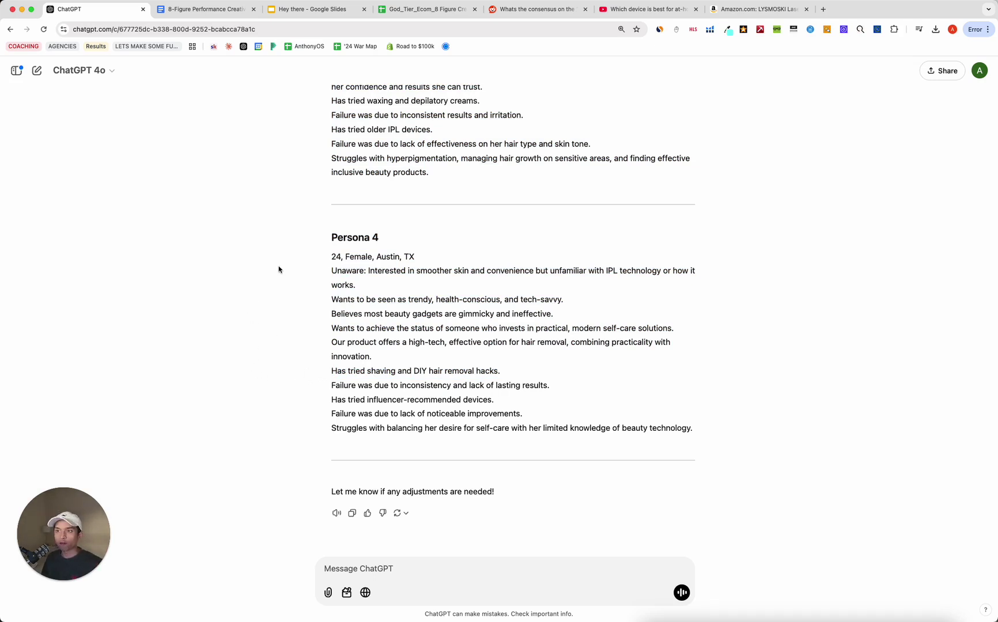
pyautogui.click(408, 8)
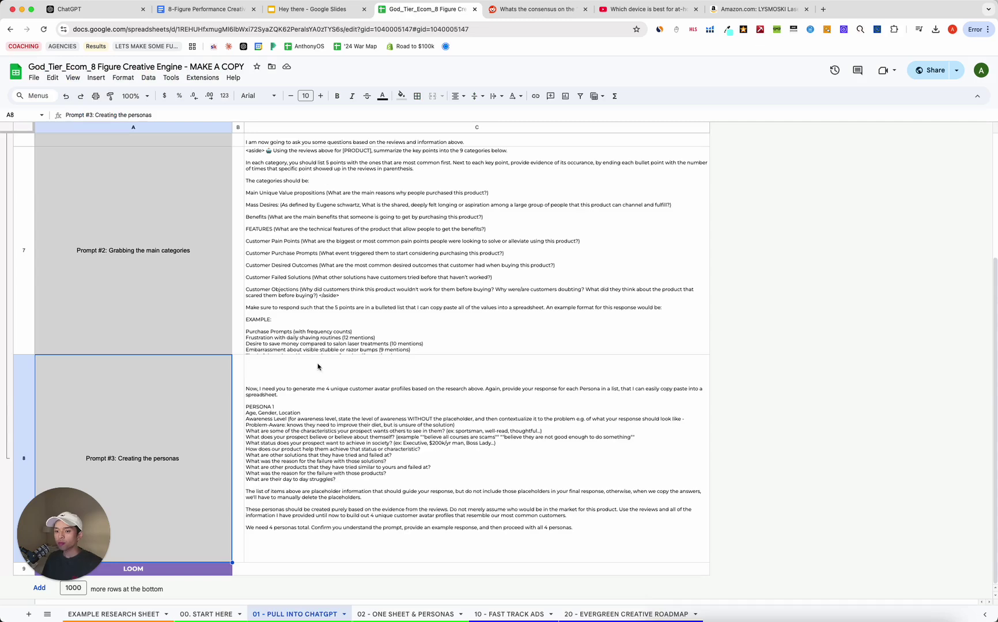
# - Collapse prompt rows 4–8 and open the 02 - ONE SHEET & PERSONAS sheet's answers
pyautogui.scroll(5, 366, 383)
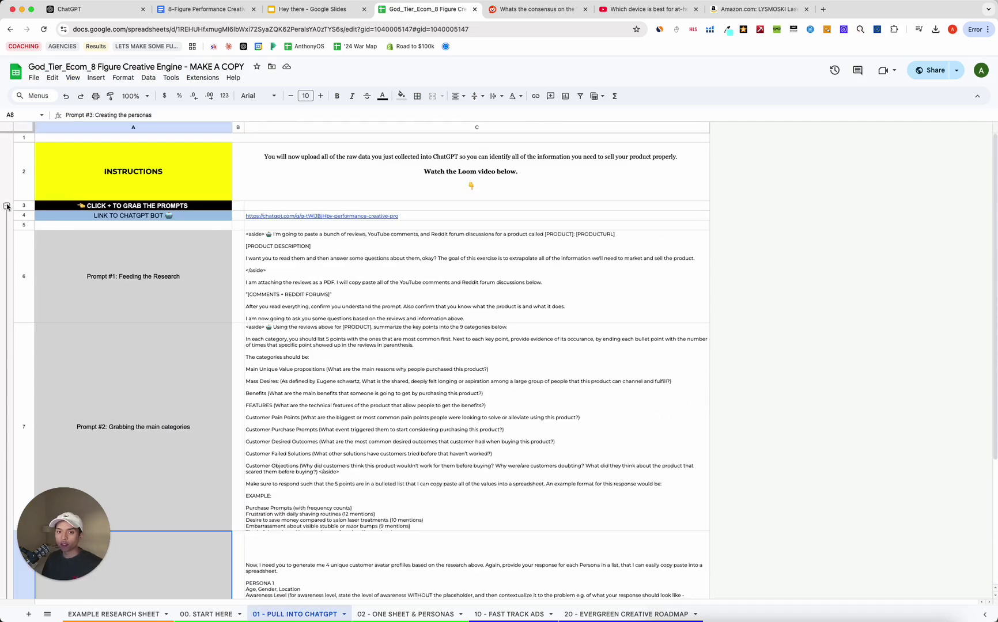
pyautogui.click(6, 205)
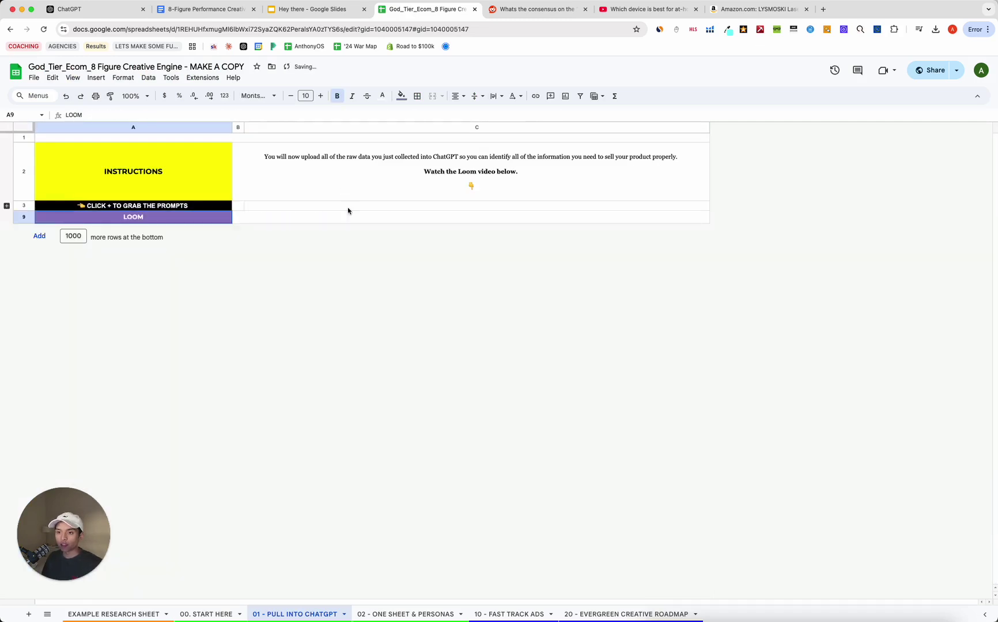
pyautogui.click(381, 614)
pyautogui.click(351, 469)
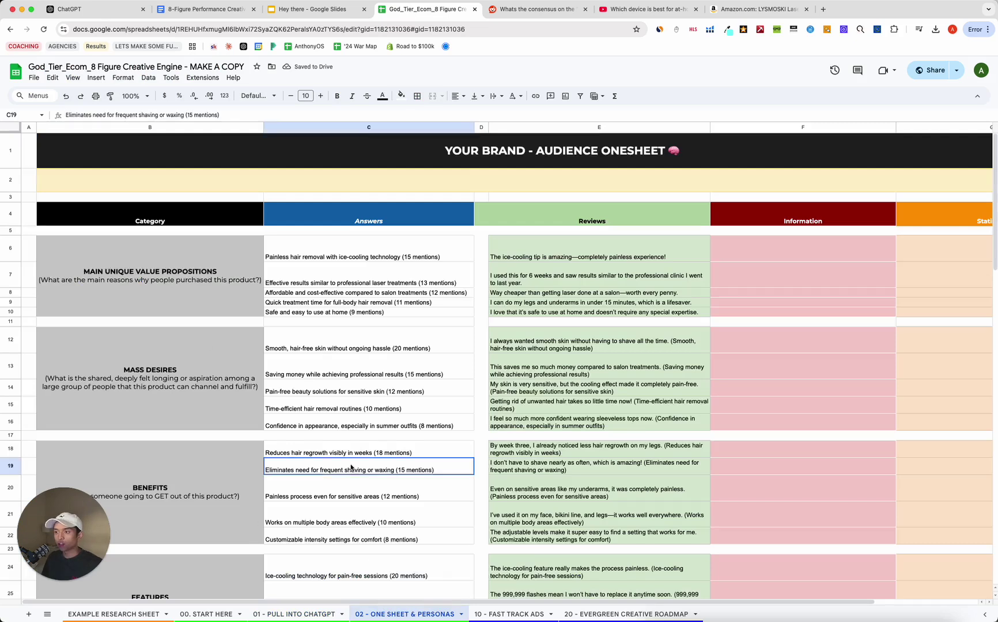
pyautogui.click(542, 256)
pyautogui.click(329, 285)
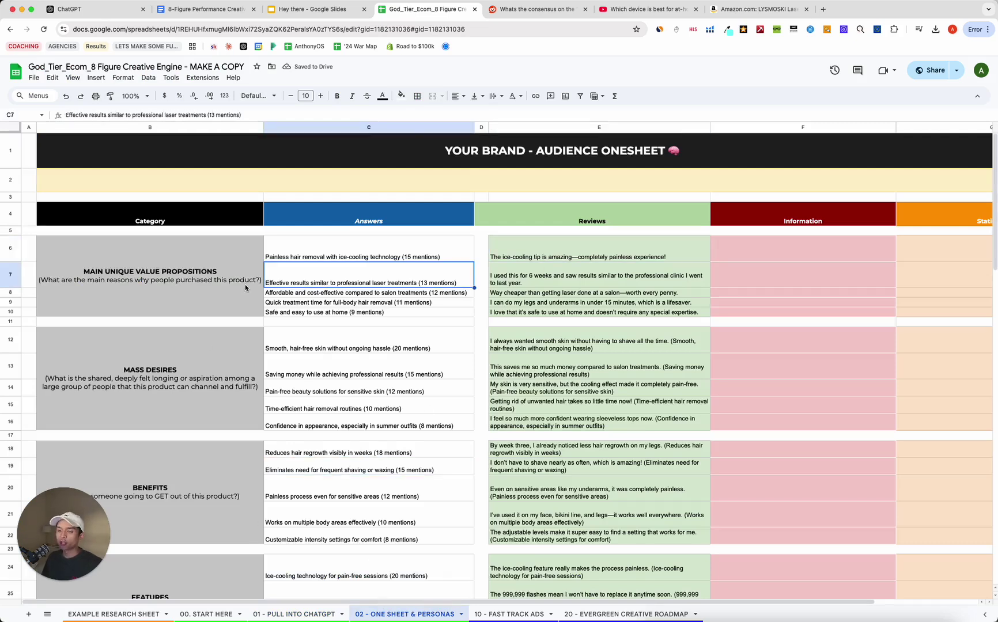
pyautogui.click(211, 281)
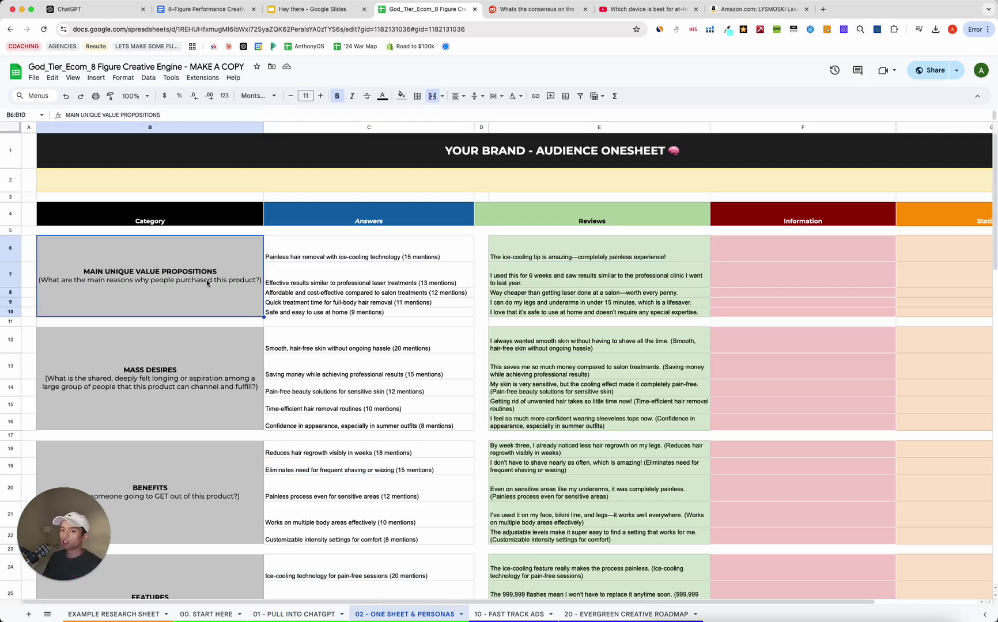
# - Glance over the generated personas in the ChatGPT conversation
pyautogui.click(107, 13)
pyautogui.scroll(20, 397, 335)
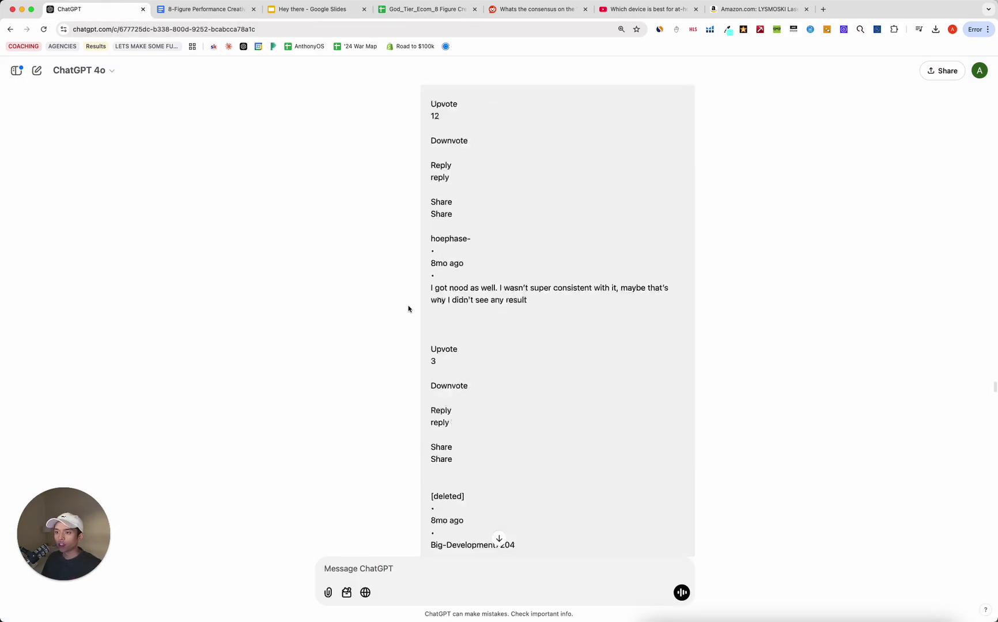
pyautogui.scroll(-20, 413, 311)
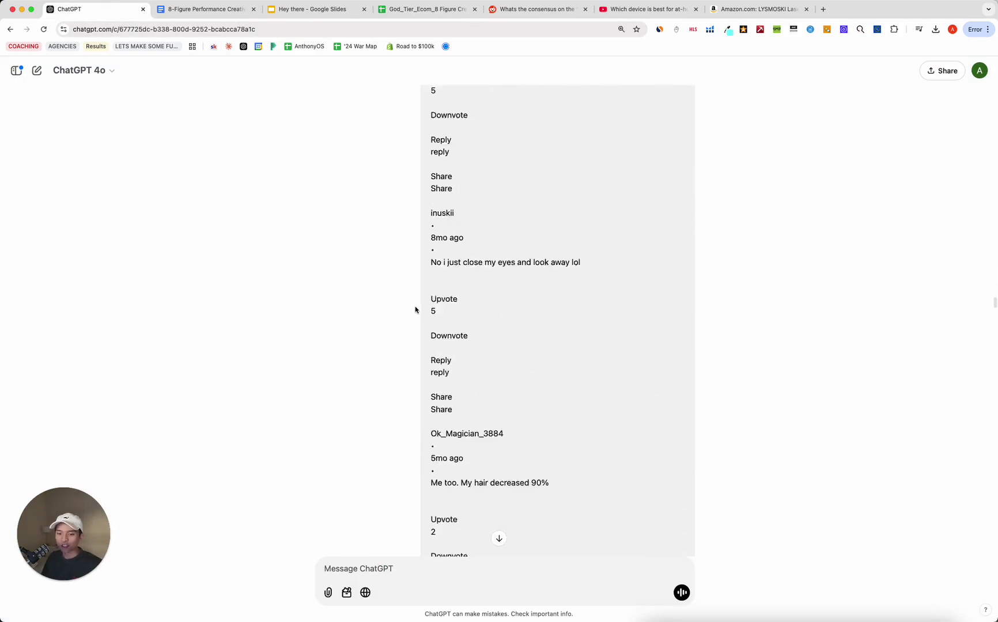
pyautogui.scroll(-20, 332, 291)
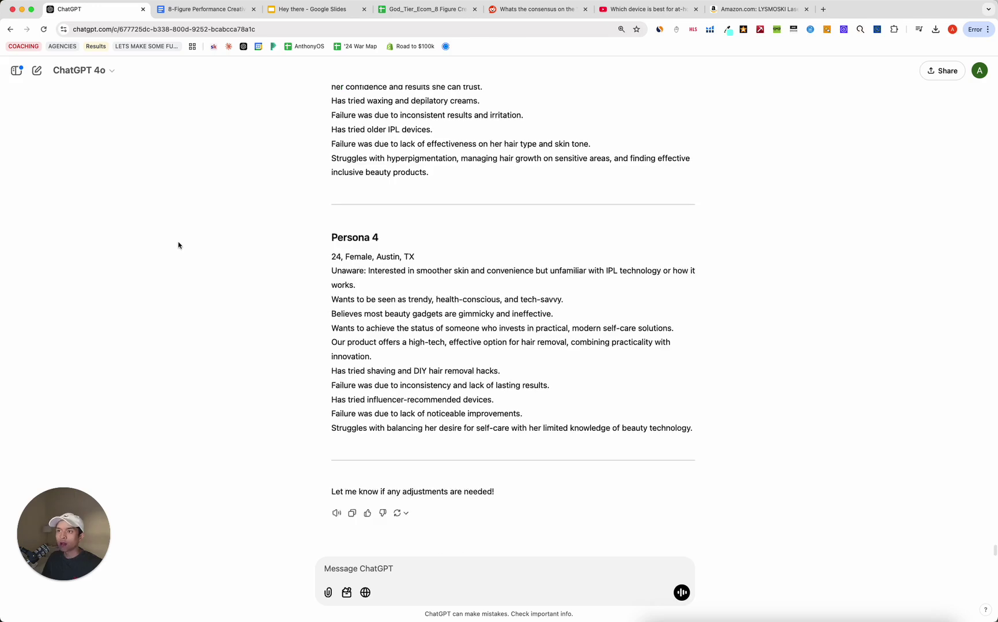
# - Review the MAIN UNIQUE VALUE PROPOSITIONS answers and reviews E7 and E18 on the Audience One Sheet
pyautogui.click(431, 10)
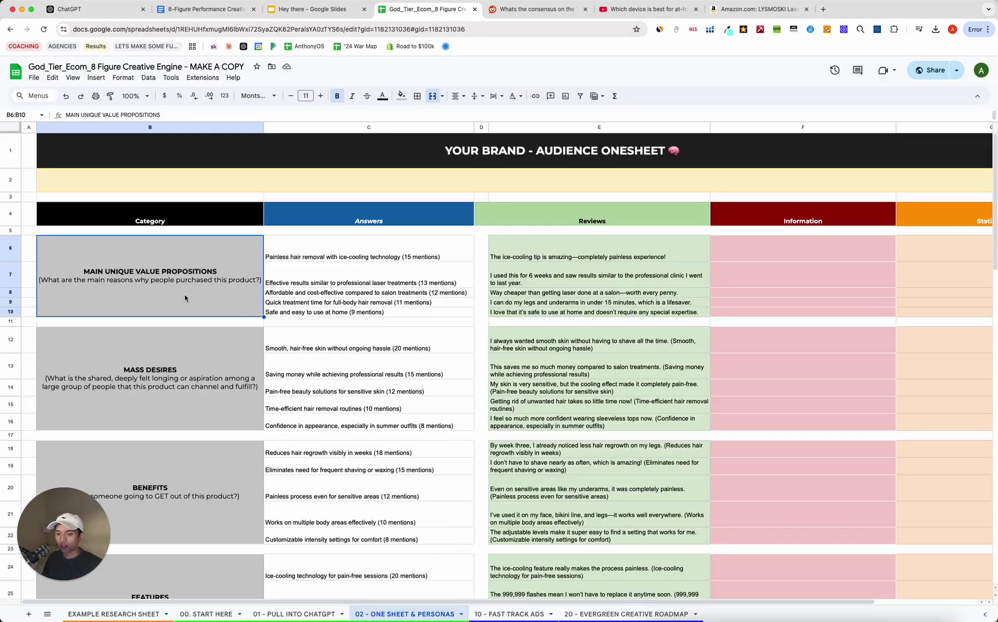
pyautogui.click(672, 273)
pyautogui.moveTo(403, 292); pyautogui.dragTo(423, 303)
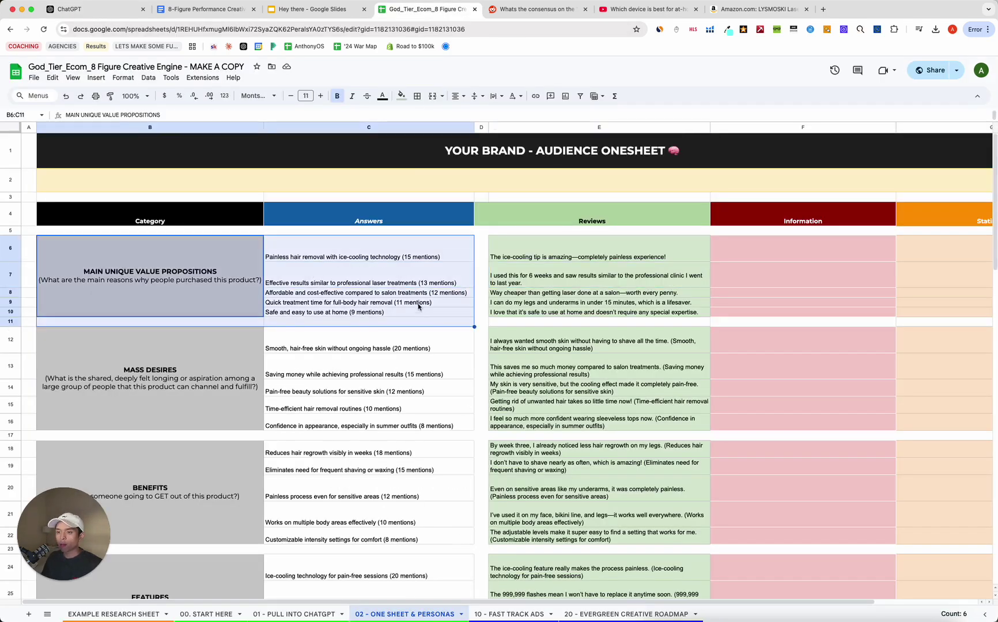
pyautogui.click(403, 293)
pyautogui.click(262, 247)
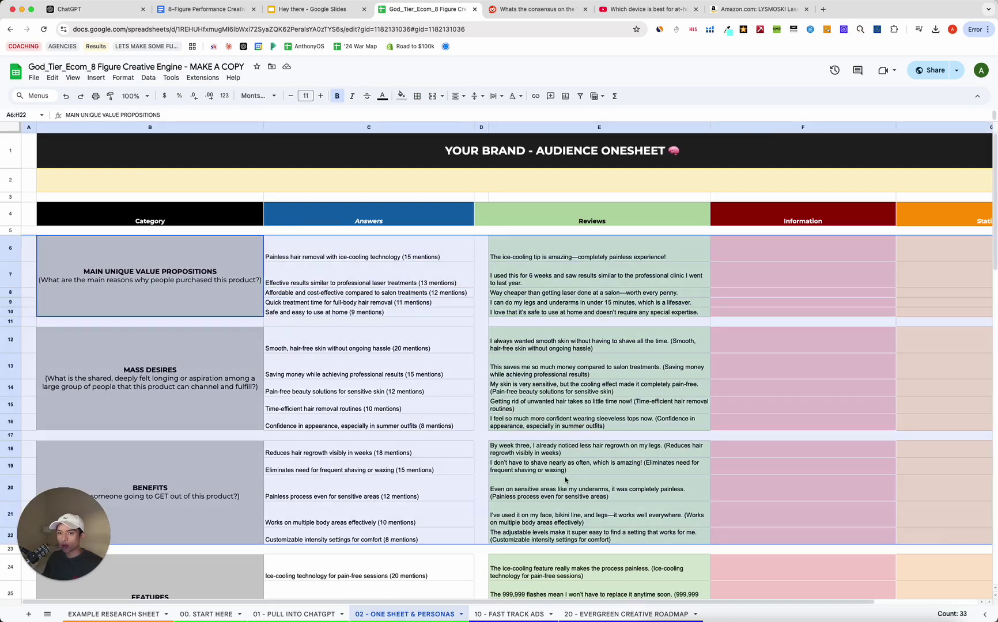
pyautogui.click(582, 449)
pyautogui.scroll(-5, 582, 445)
pyautogui.scroll(-15, 582, 444)
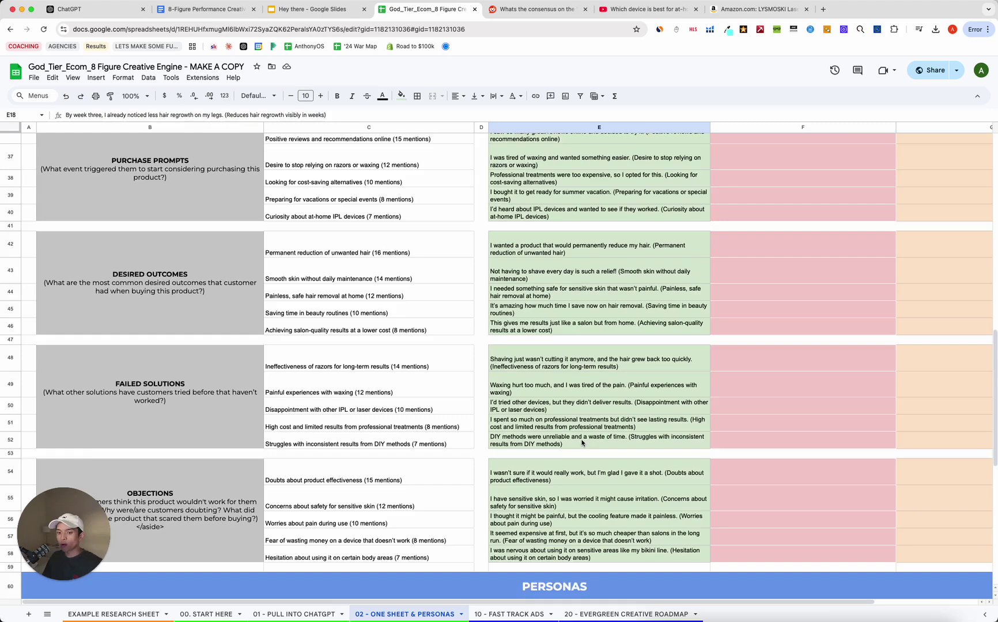
pyautogui.scroll(20, 582, 442)
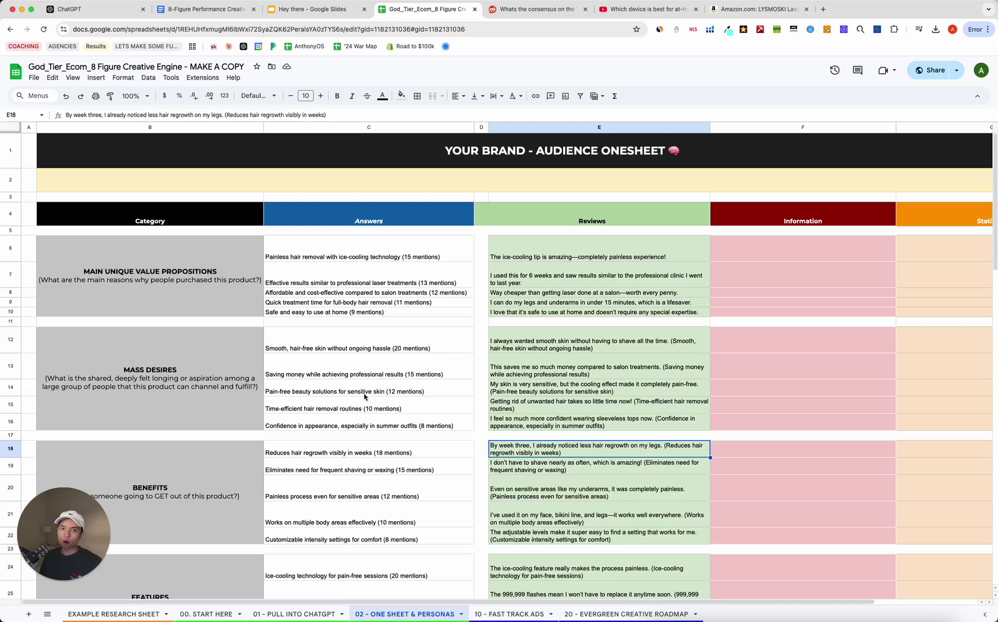
# - Check the mass desires answers in cells C12 to C14
pyautogui.click(377, 350)
pyautogui.click(383, 385)
pyautogui.click(390, 372)
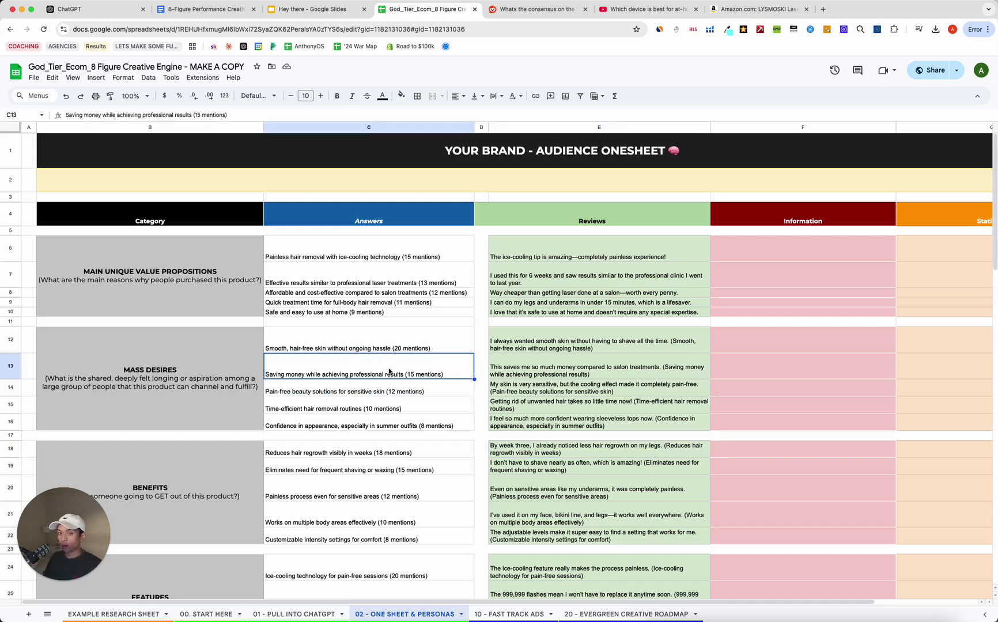
# - Compare the value proposition category with answers C6, C7 and first review E6
pyautogui.click(311, 284)
pyautogui.press('Left')
pyautogui.press('Right')
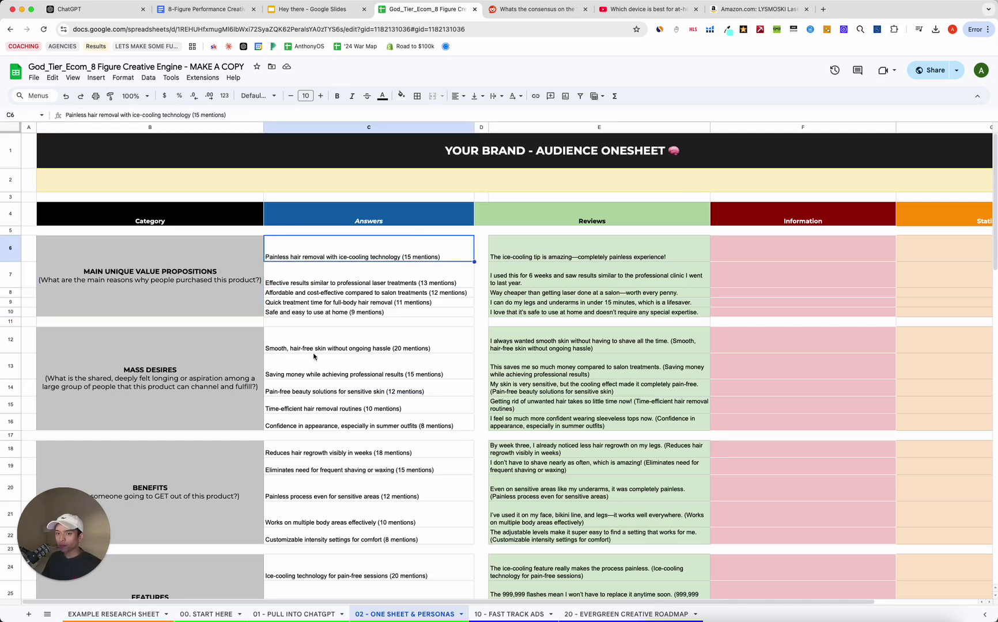
pyautogui.press('Left')
pyautogui.click(355, 285)
pyautogui.click(368, 259)
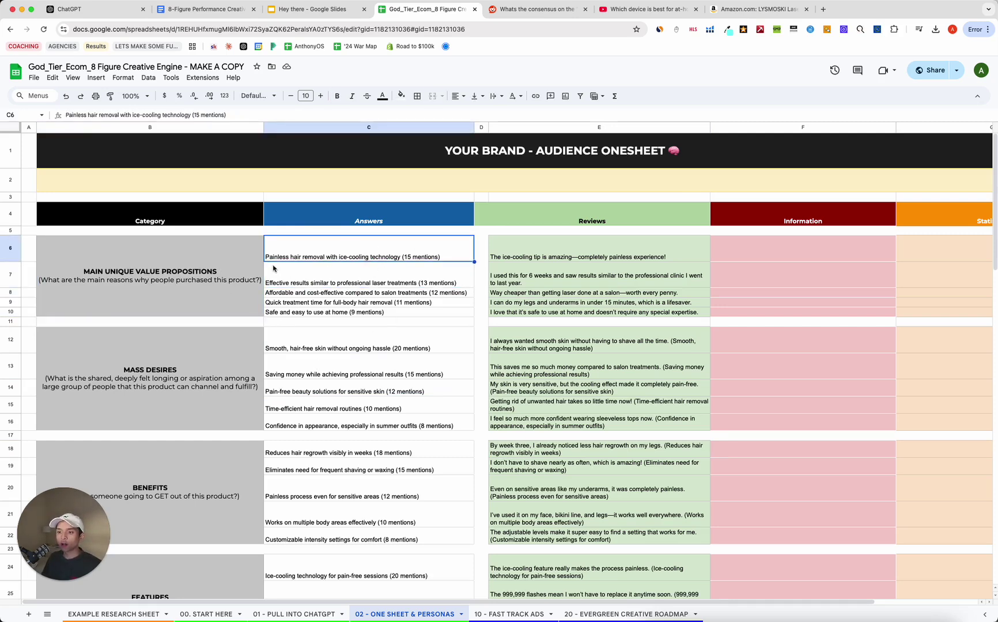
pyautogui.press('Left')
pyautogui.click(348, 249)
pyautogui.press('Left')
pyautogui.click(448, 262)
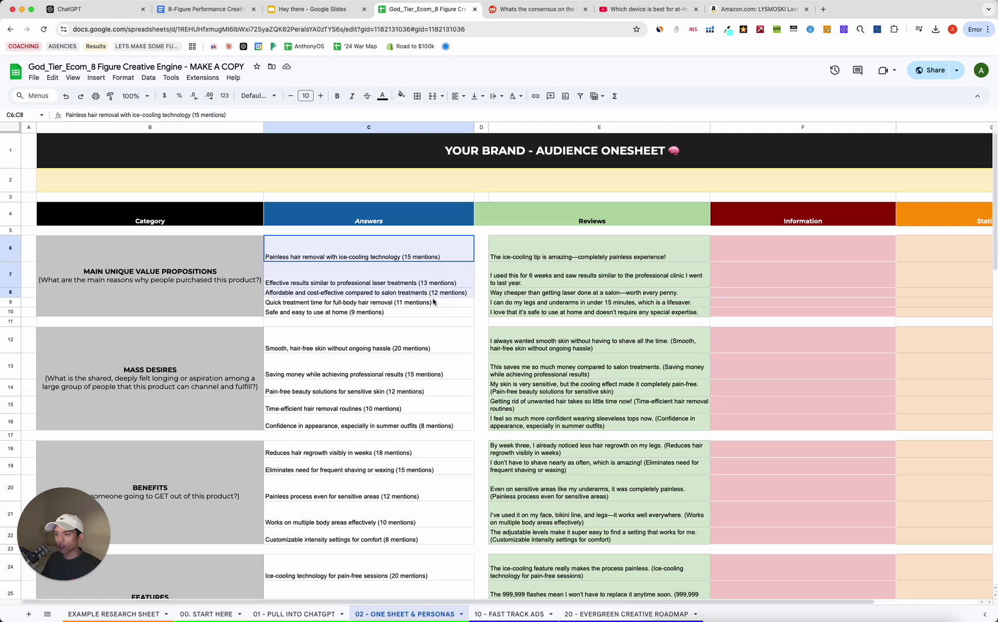
pyautogui.click(594, 253)
pyautogui.click(81, 10)
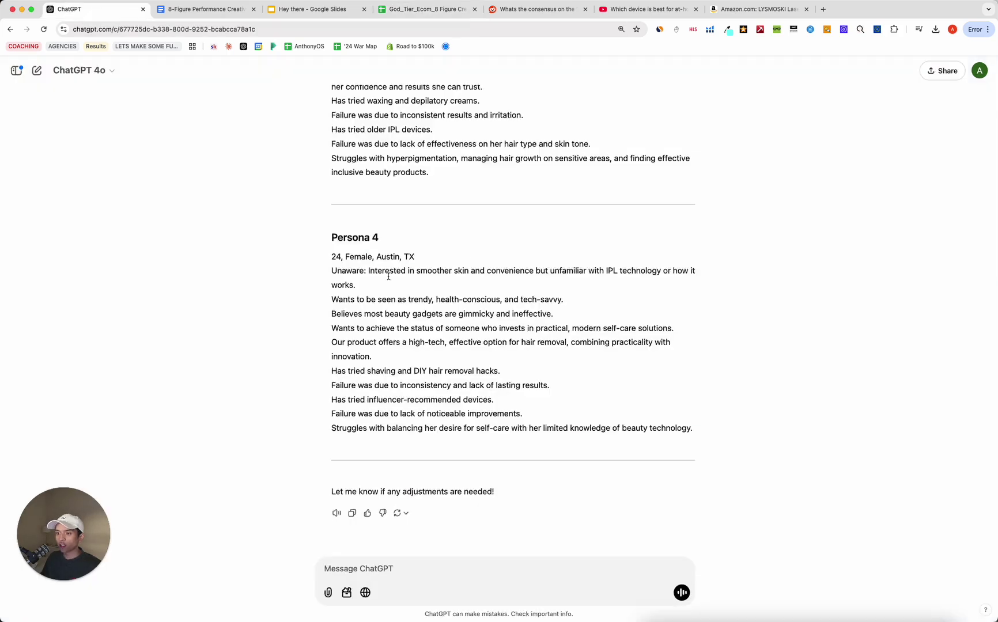
# - Scroll the ChatGPT reply back to the Failed Solutions section
pyautogui.scroll(15, 492, 269)
pyautogui.scroll(15, 492, 270)
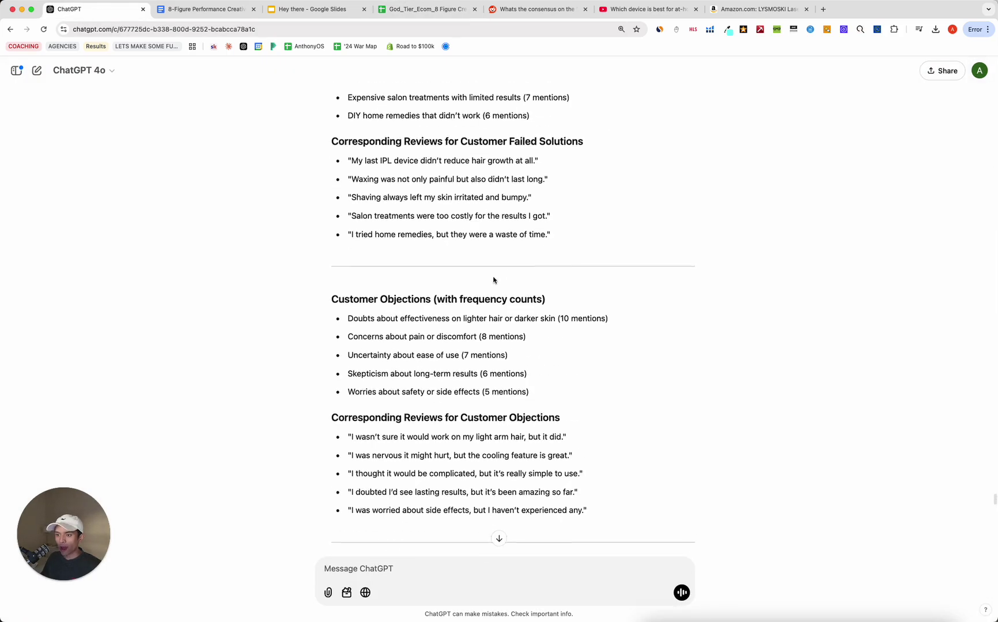
pyautogui.scroll(1, 493, 271)
pyautogui.moveTo(548, 235); pyautogui.dragTo(322, 234)
pyautogui.click(176, 234)
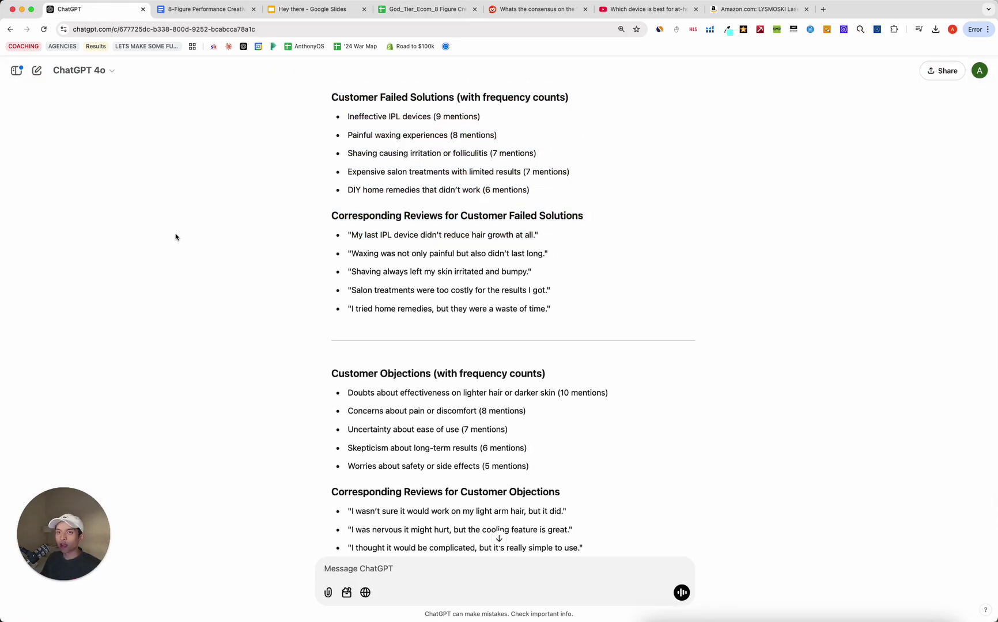
# - On the Audience Onesheet, compare the top answer in C6 with its review in E6
pyautogui.click(425, 9)
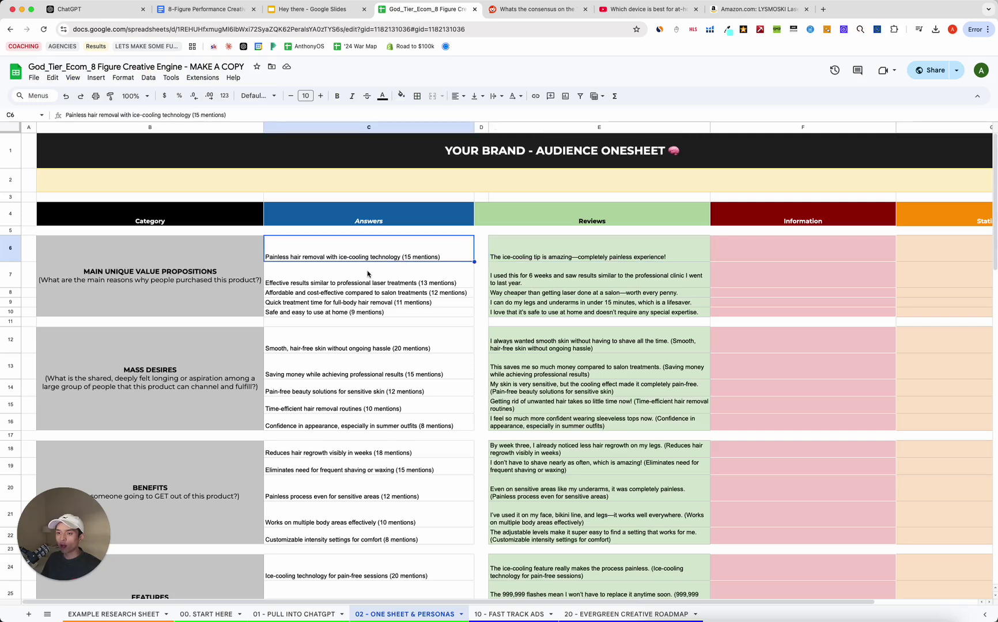
pyautogui.click(605, 244)
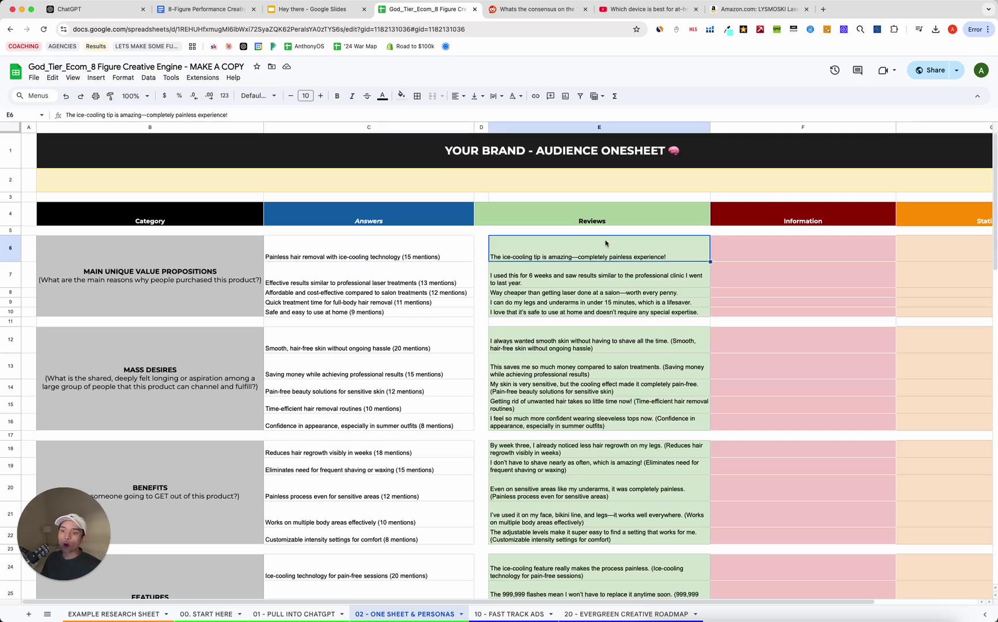
pyautogui.click(438, 243)
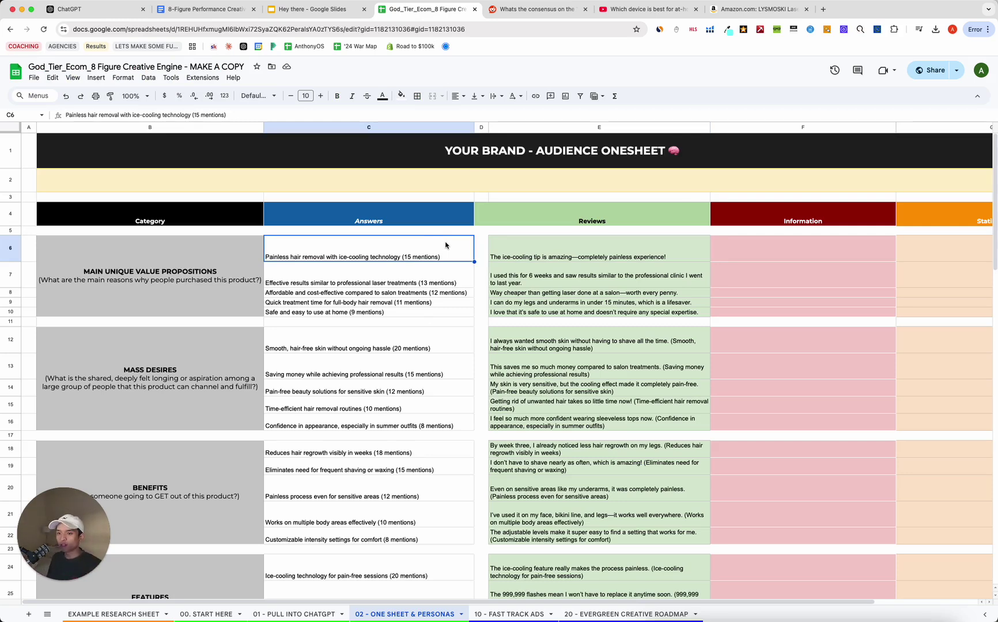
pyautogui.click(530, 258)
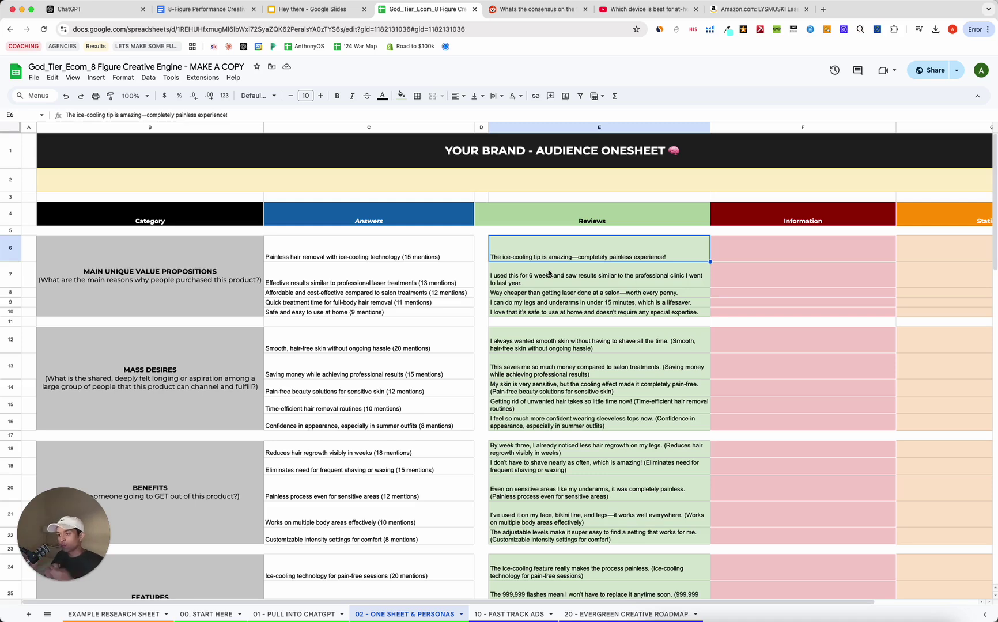
pyautogui.click(418, 255)
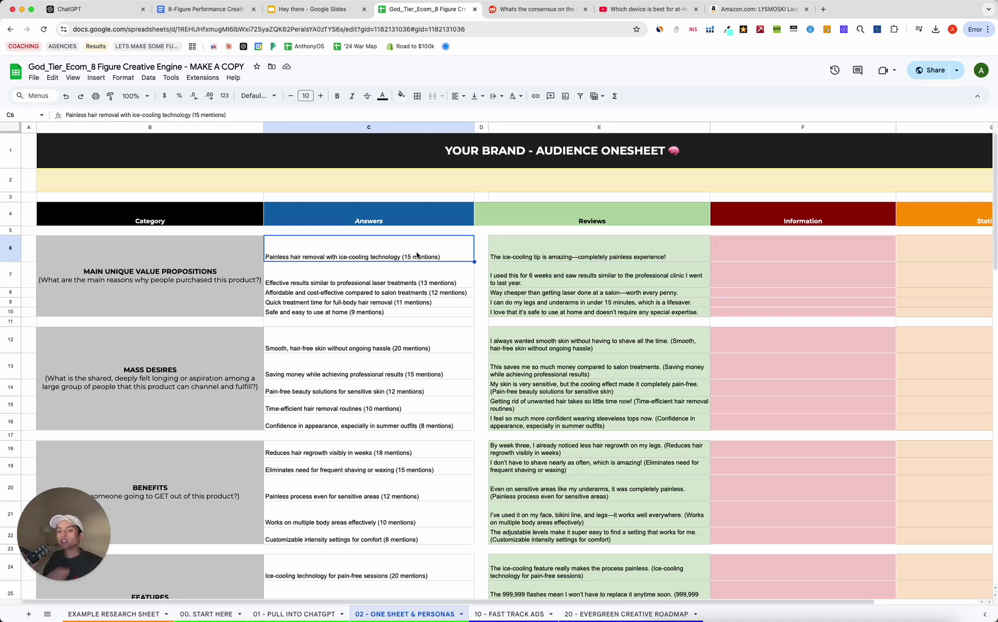
pyautogui.click(484, 252)
pyautogui.click(515, 253)
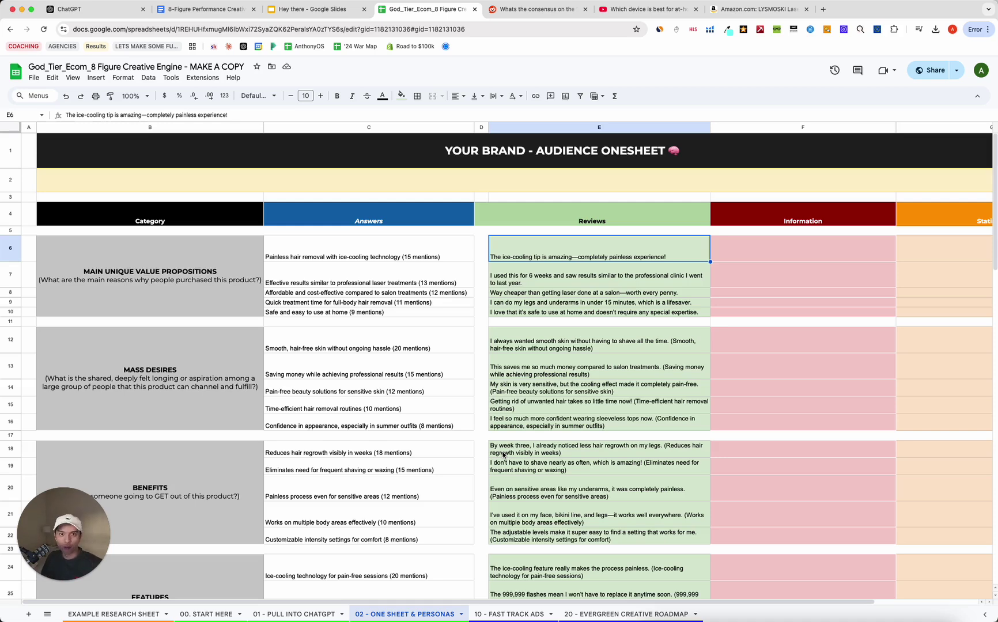
# - Review the Mass Desires answers, including Saving money in C13 and time-efficient in C15 with reviews
pyautogui.click(480, 389)
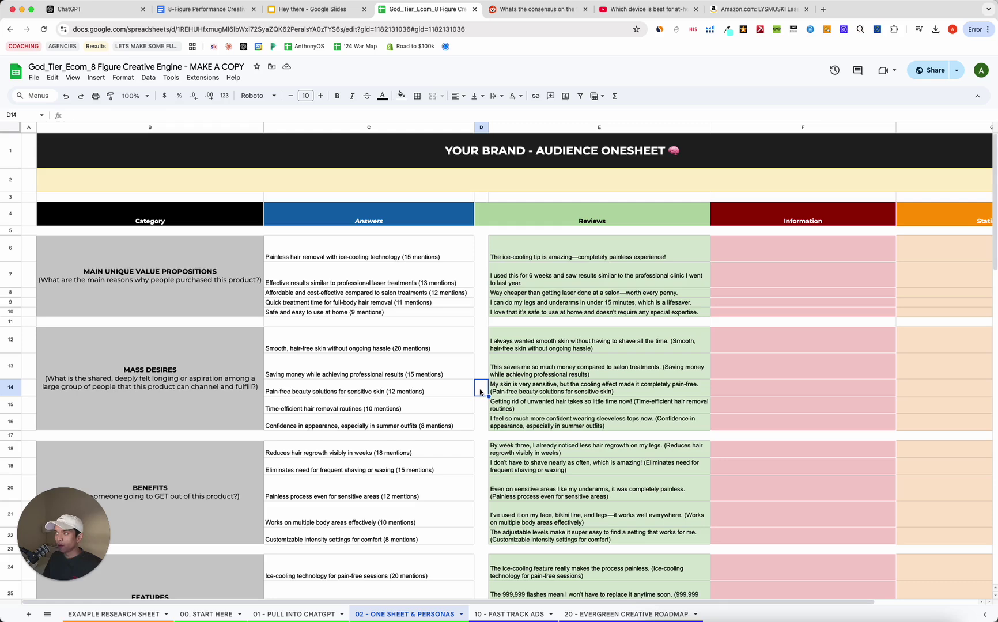
pyautogui.click(440, 375)
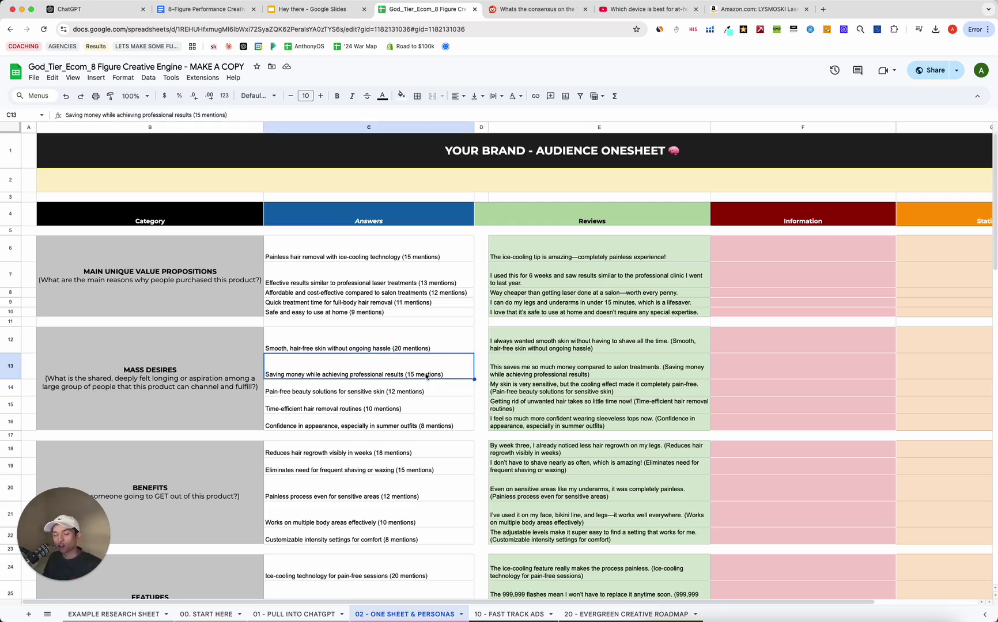
pyautogui.click(413, 342)
pyautogui.click(458, 417)
pyautogui.moveTo(551, 350); pyautogui.dragTo(558, 420)
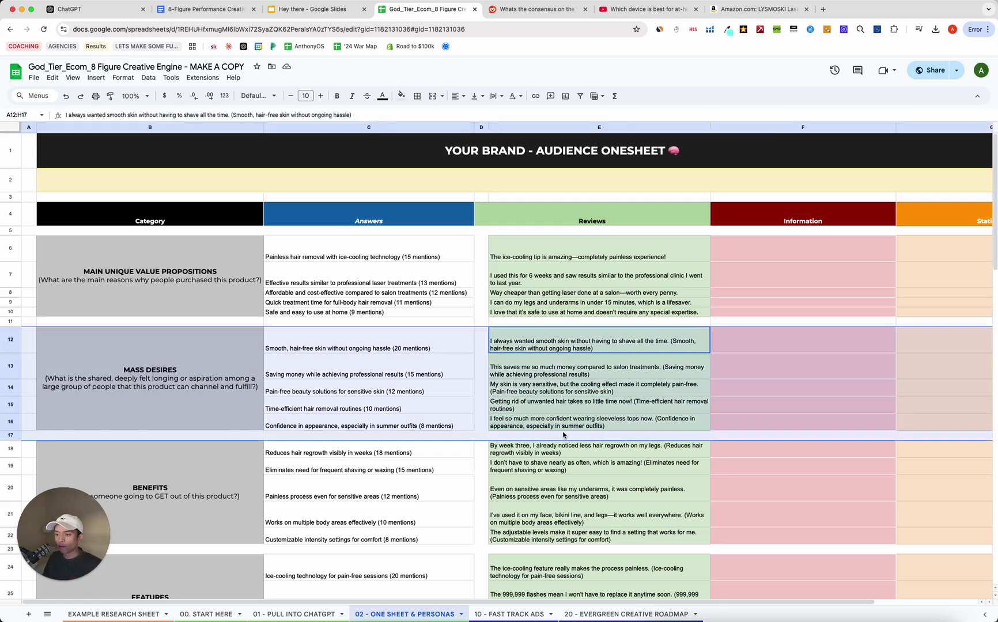
pyautogui.click(557, 420)
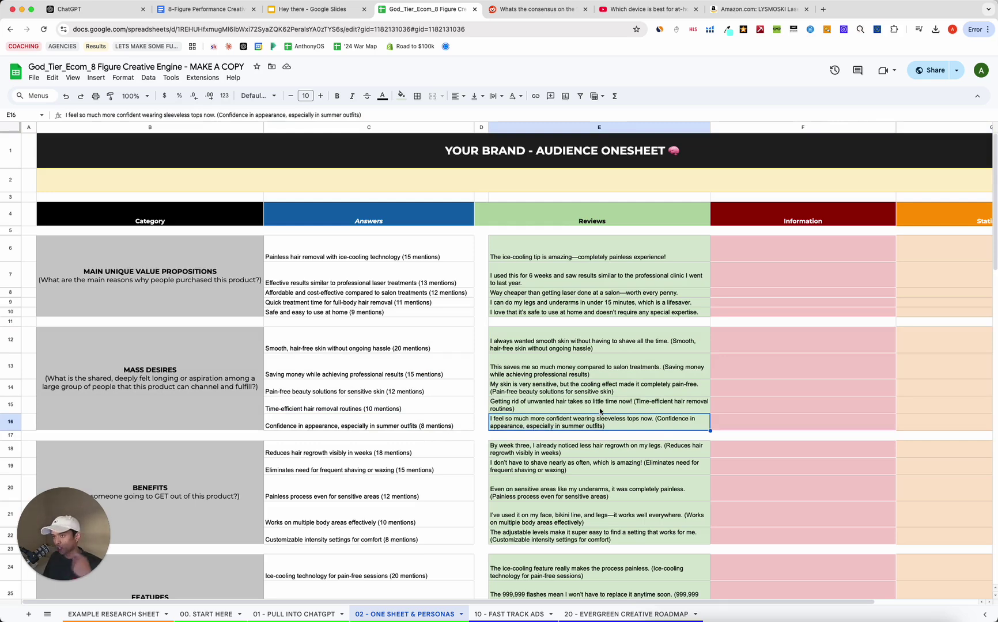
pyautogui.click(429, 406)
pyautogui.click(630, 410)
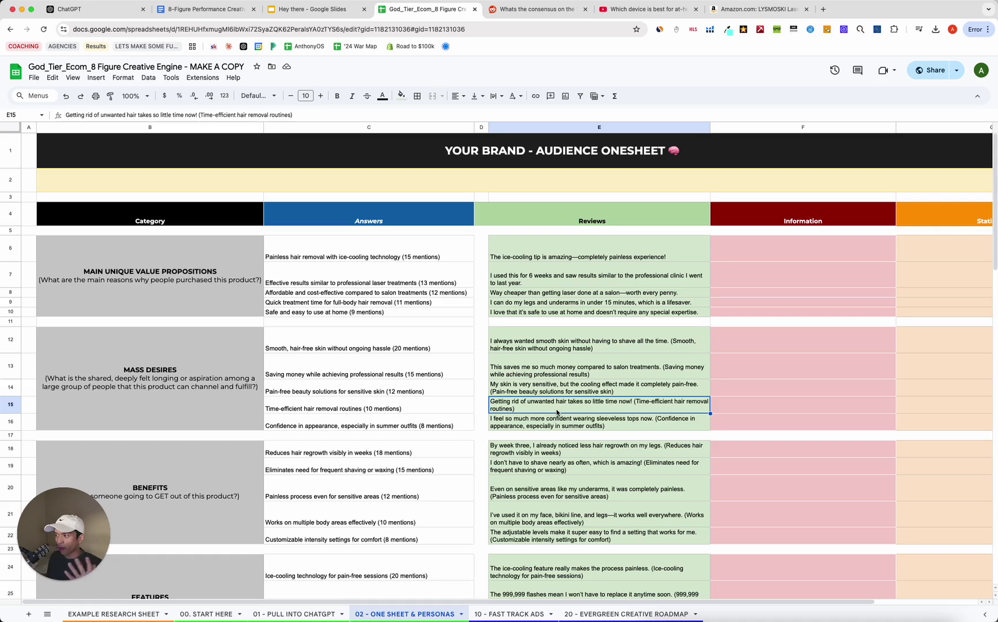
# - Peek at the Creative Engine doc, then return to the God_Tier_Ecom spreadsheet
pyautogui.press('super+2')
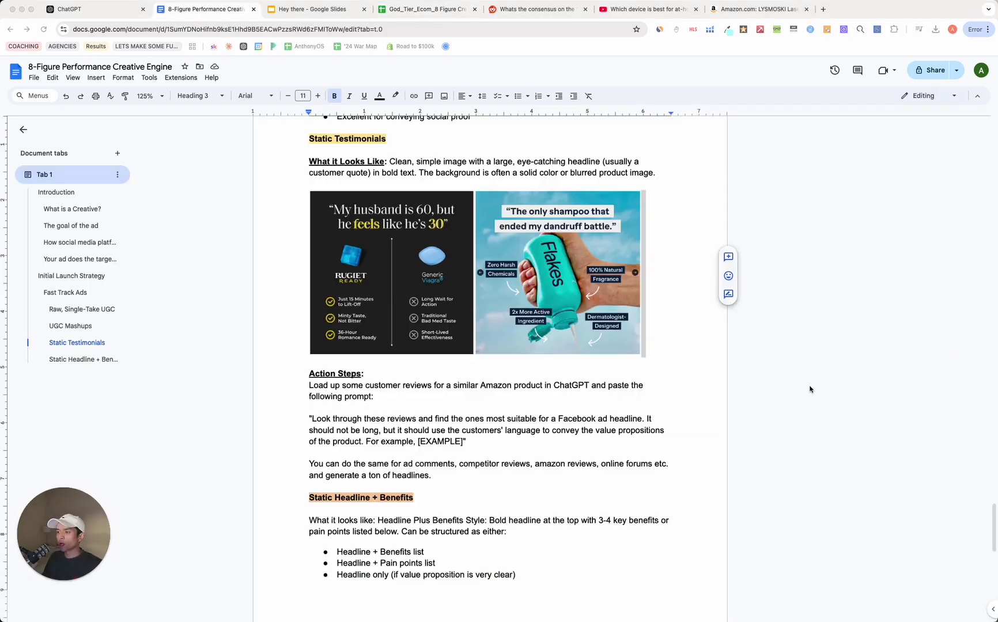
pyautogui.click(784, 397)
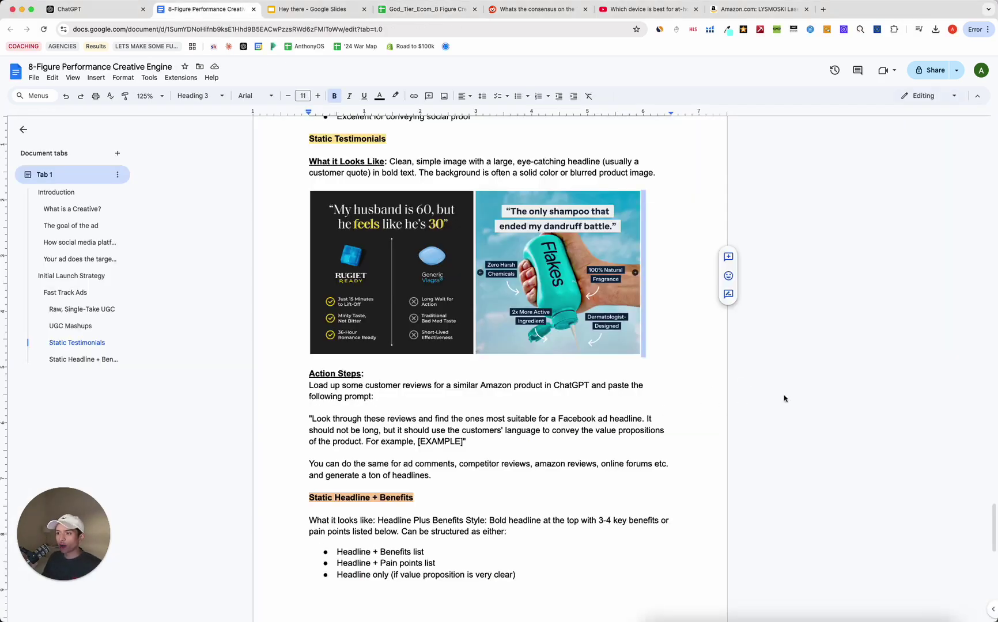
pyautogui.click(429, 9)
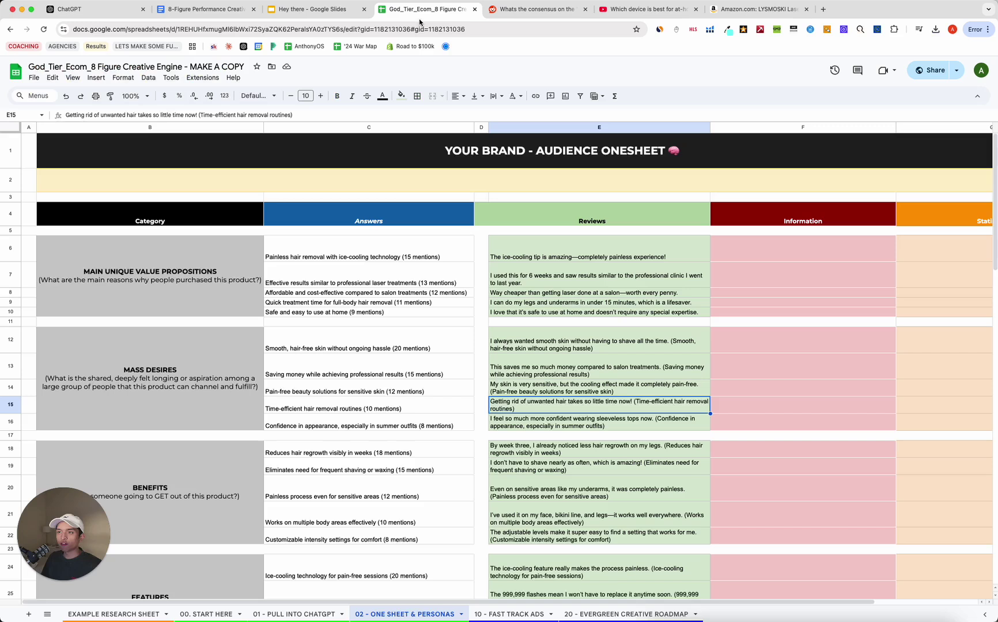
# - Flip through the 00. START HERE and 01 sheets, then select the A6:H52 answers block
pyautogui.click(219, 610)
pyautogui.click(294, 614)
pyautogui.click(293, 615)
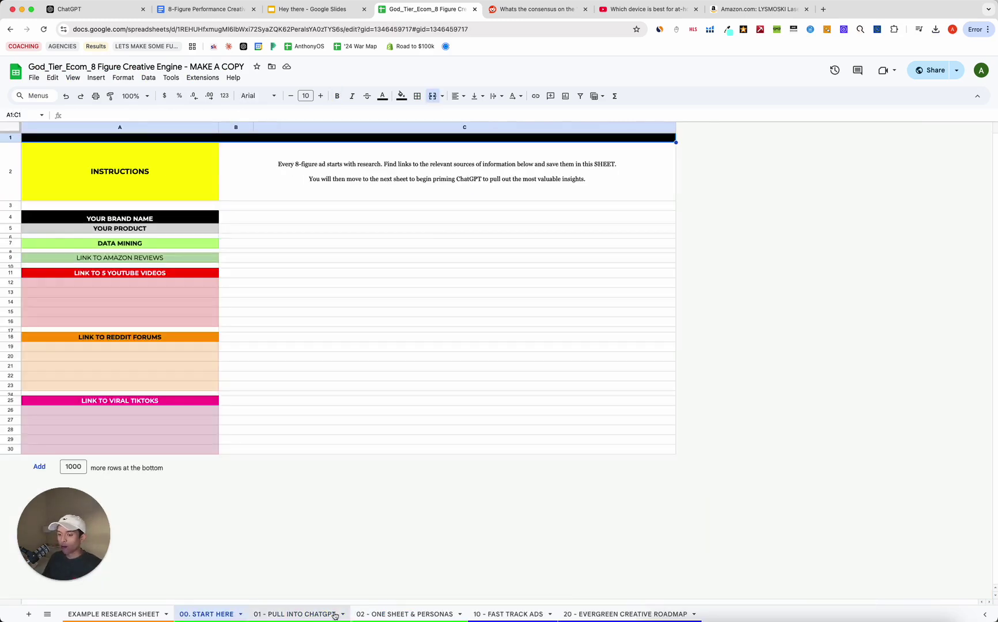
pyautogui.click(394, 615)
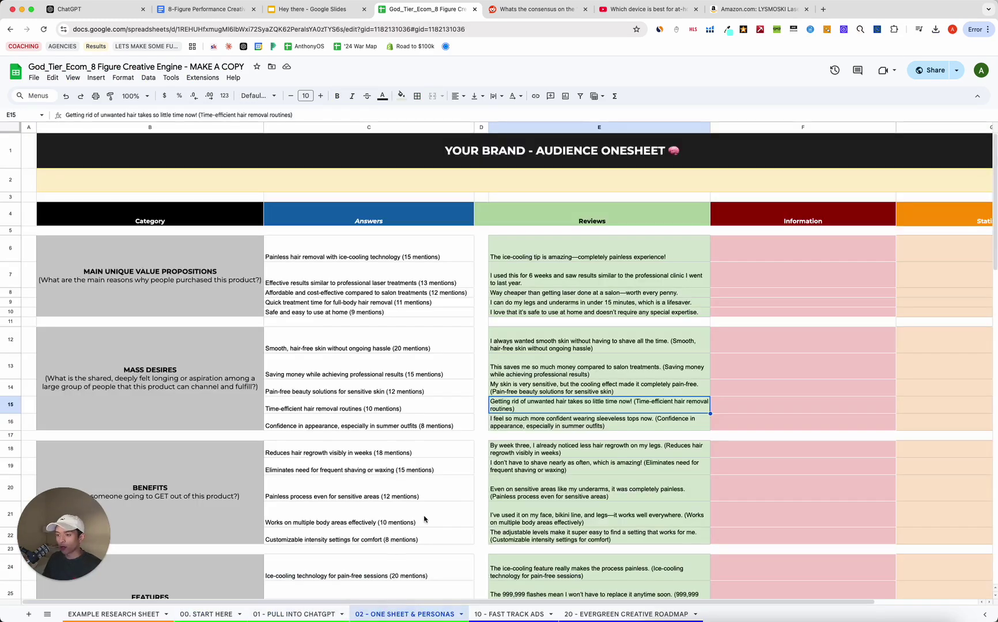
pyautogui.moveTo(153, 267); pyautogui.dragTo(628, 521)
pyautogui.scroll(-15, 628, 521)
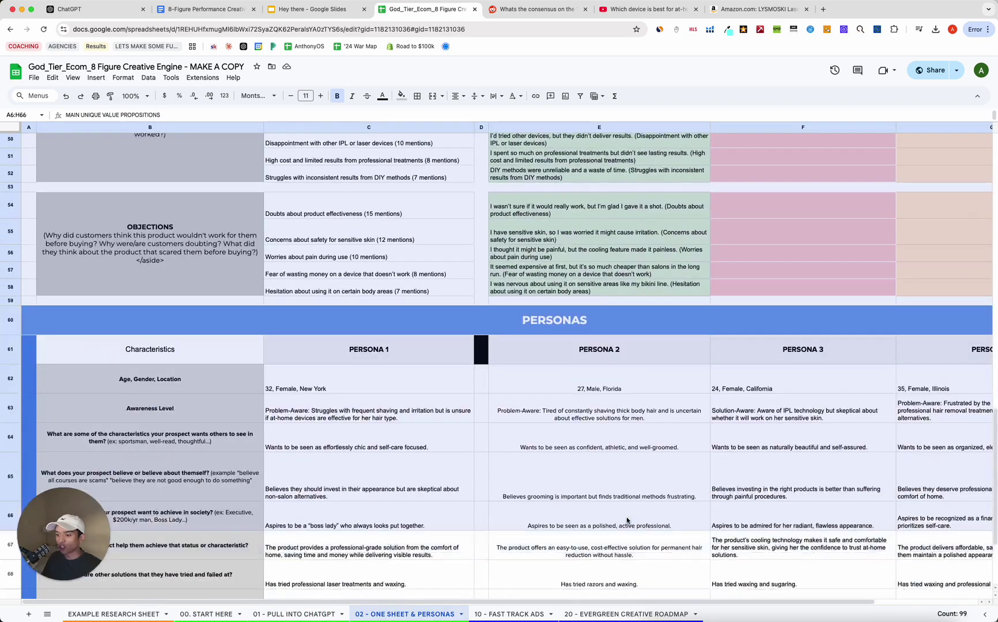
pyautogui.scroll(8, 626, 517)
pyautogui.scroll(10, 626, 517)
pyautogui.click(600, 375)
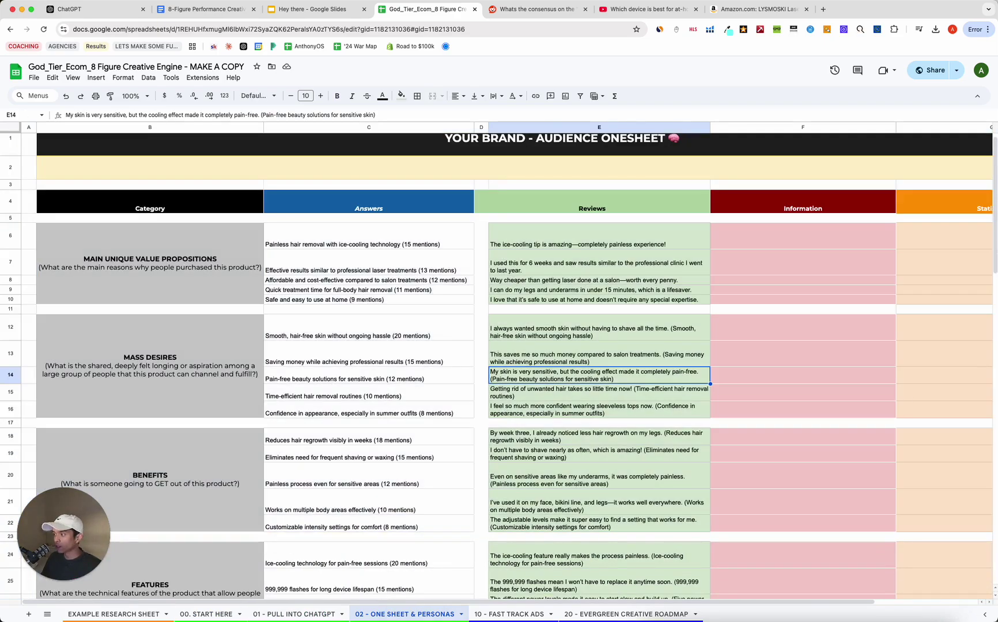
pyautogui.click(205, 9)
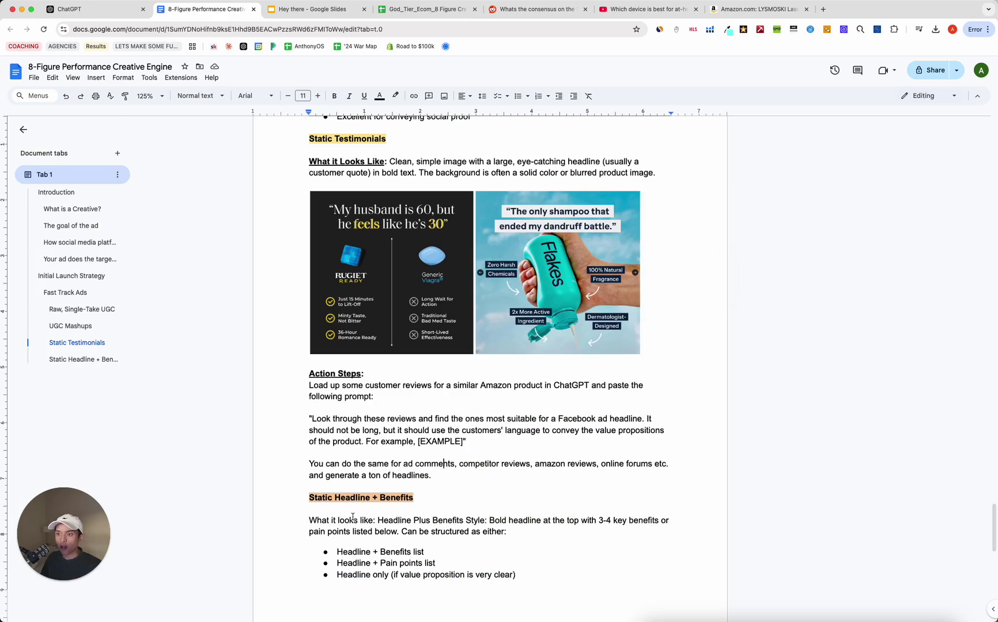
# - Read the Static Testimonials heading, What it Looks Like description and example ad images
pyautogui.moveTo(310, 453); pyautogui.dragTo(459, 465)
pyautogui.scroll(2, 459, 461)
pyautogui.scroll(1, 459, 457)
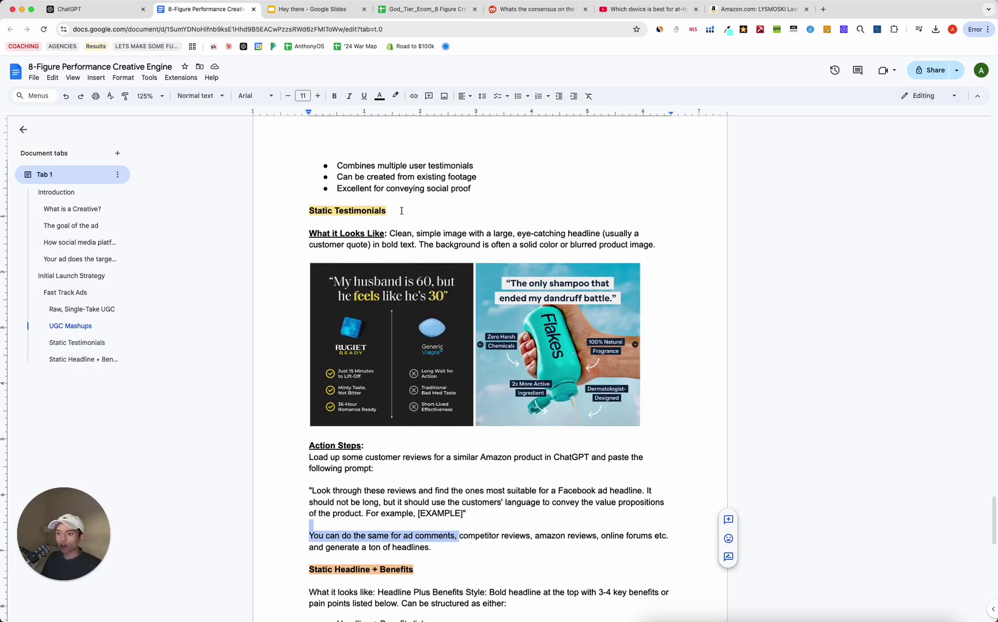
pyautogui.click(401, 211)
pyautogui.moveTo(303, 211); pyautogui.dragTo(499, 219)
pyautogui.click(481, 245)
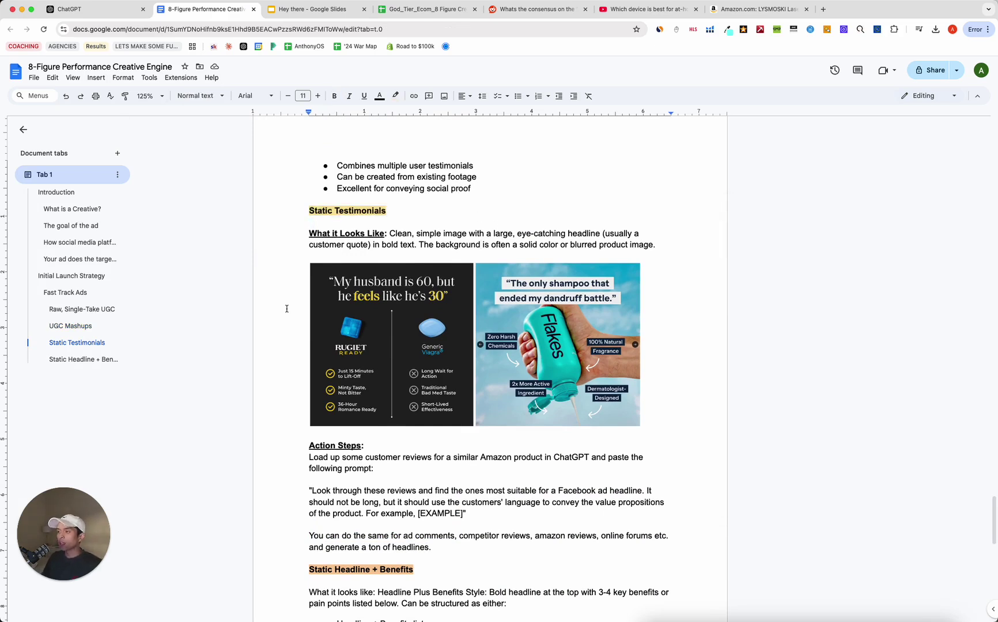
pyautogui.click(311, 307)
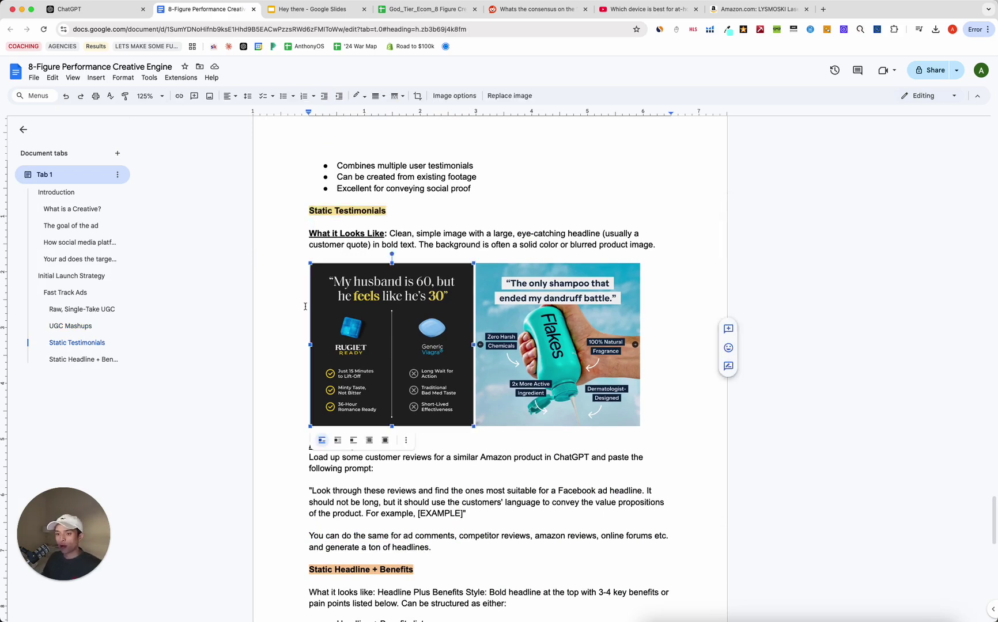
pyautogui.click(657, 359)
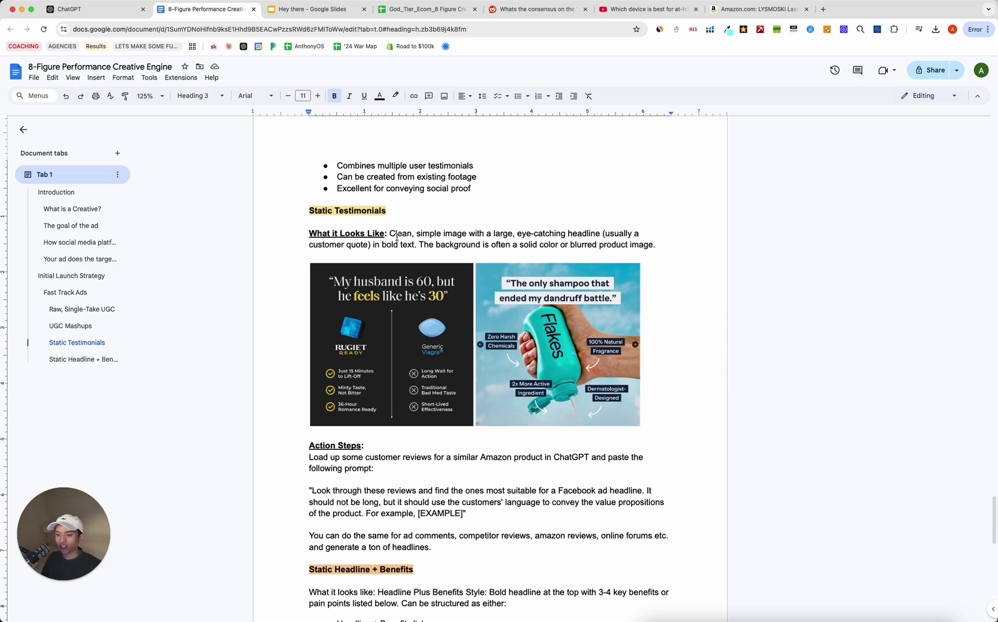
# - Revisit the testimonial ad examples and select the quoted review-mining headline prompt
pyautogui.scroll(2, 430, 337)
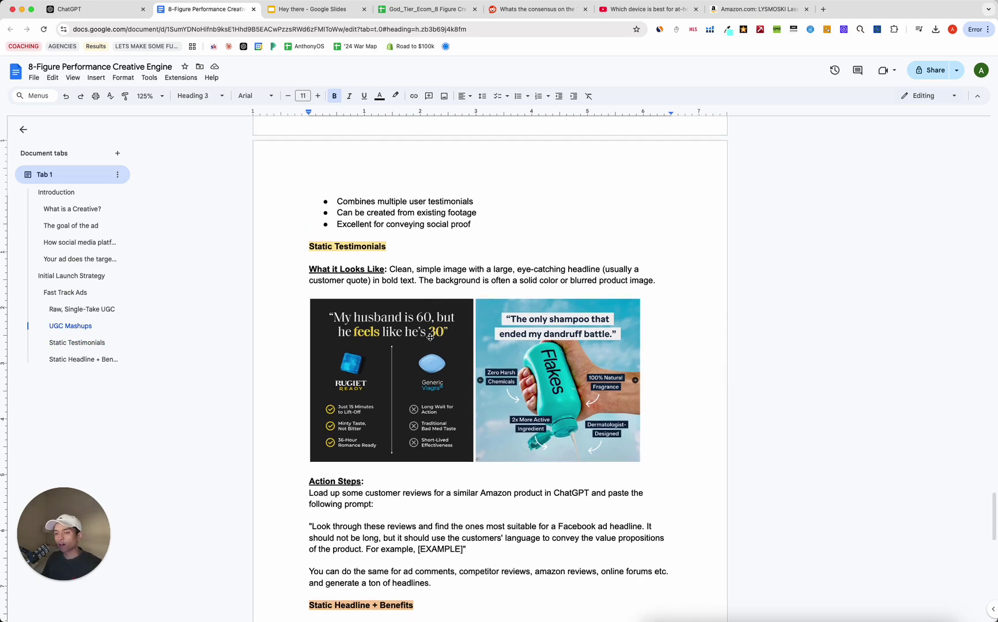
pyautogui.scroll(1, 430, 337)
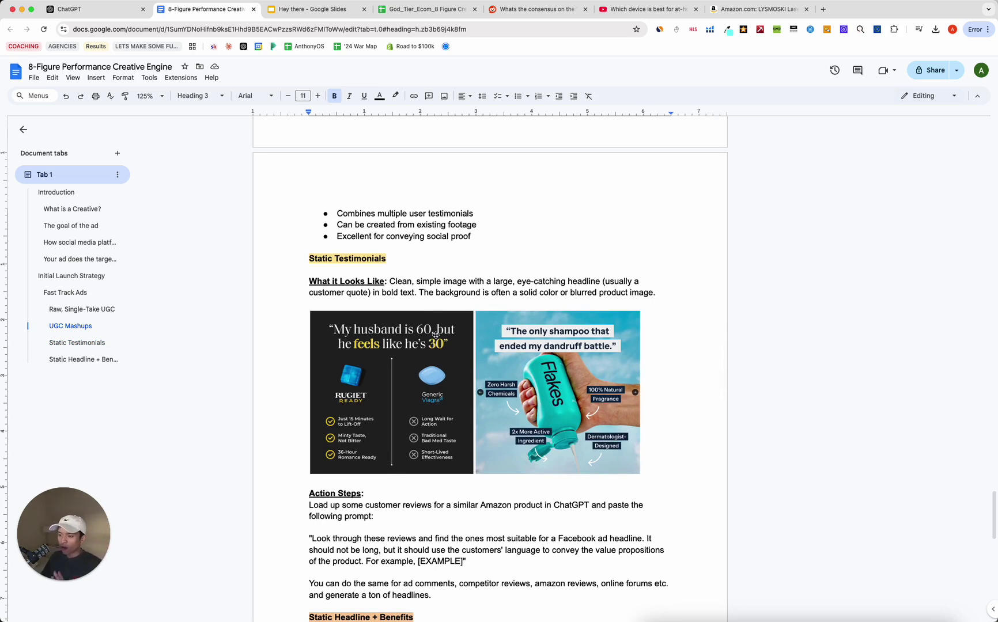
pyautogui.click(391, 258)
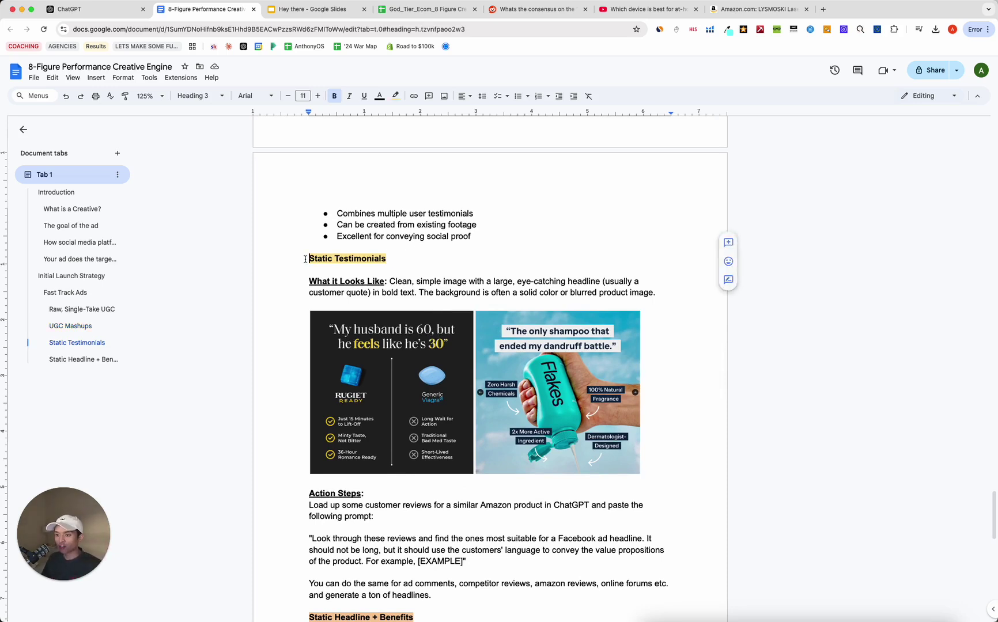
pyautogui.click(346, 395)
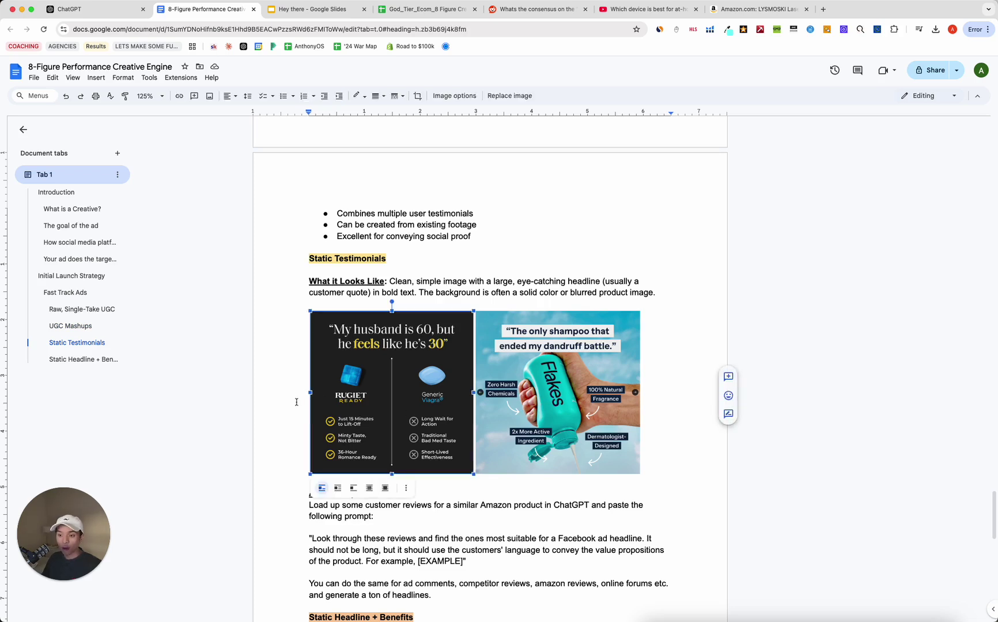
pyautogui.click(654, 453)
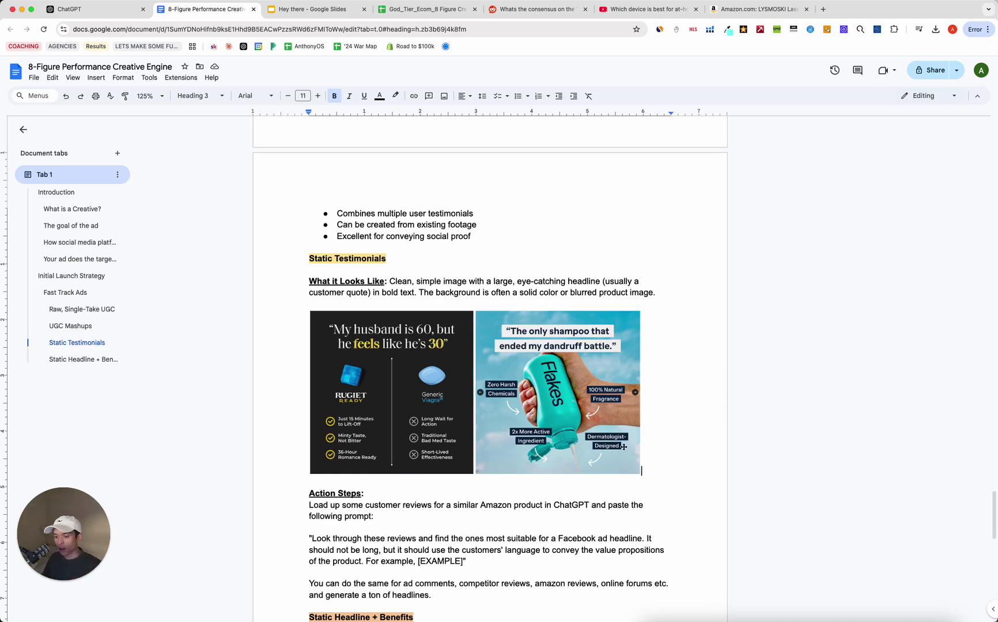
pyautogui.moveTo(488, 597); pyautogui.dragTo(309, 541)
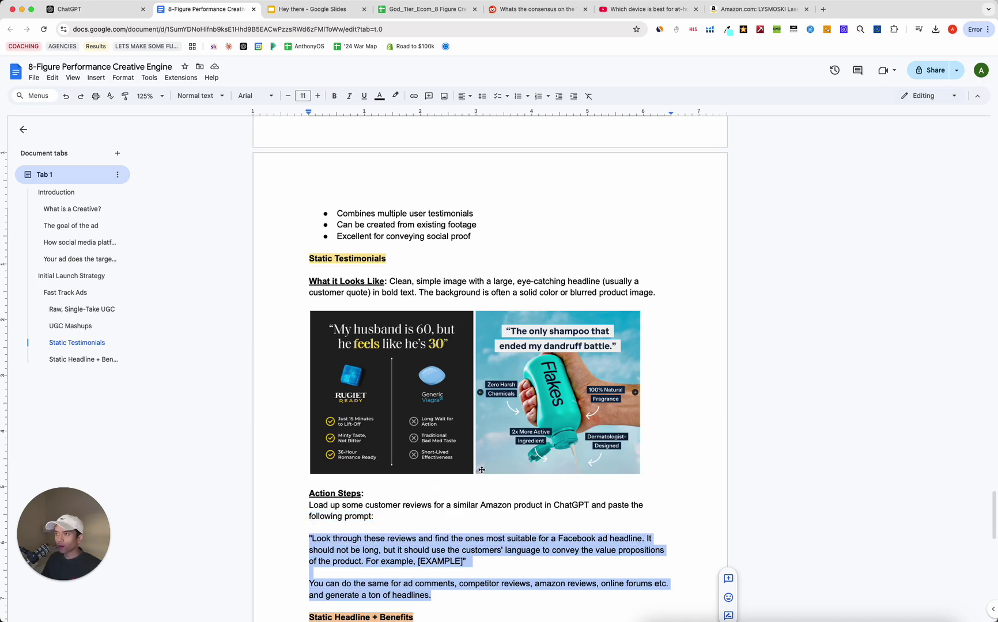
pyautogui.scroll(-2, 441, 486)
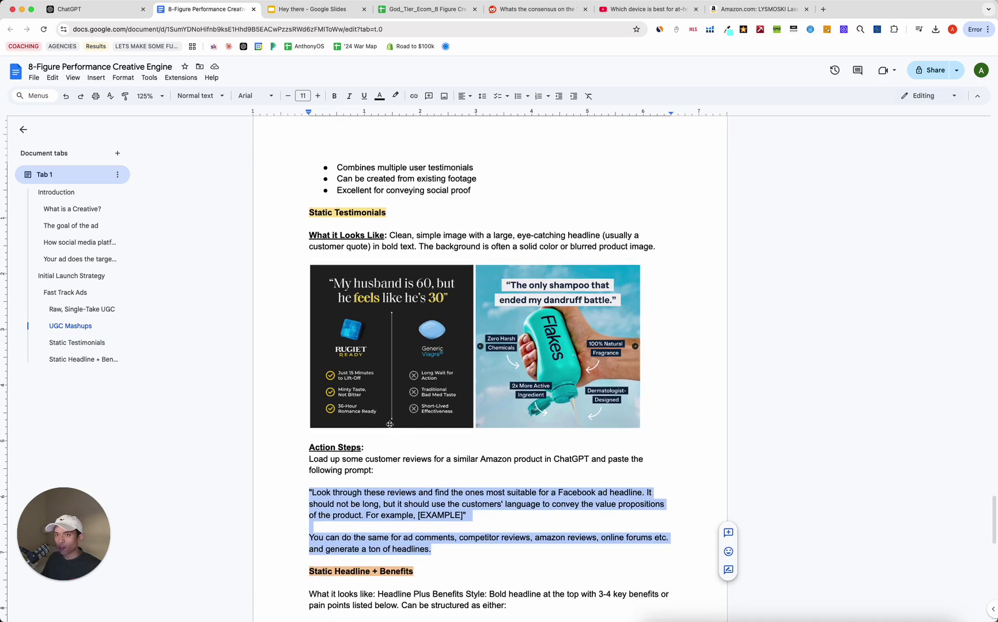
# - Check the drafted headline prompt against the guide and send it to ChatGPT
pyautogui.press('super+1')
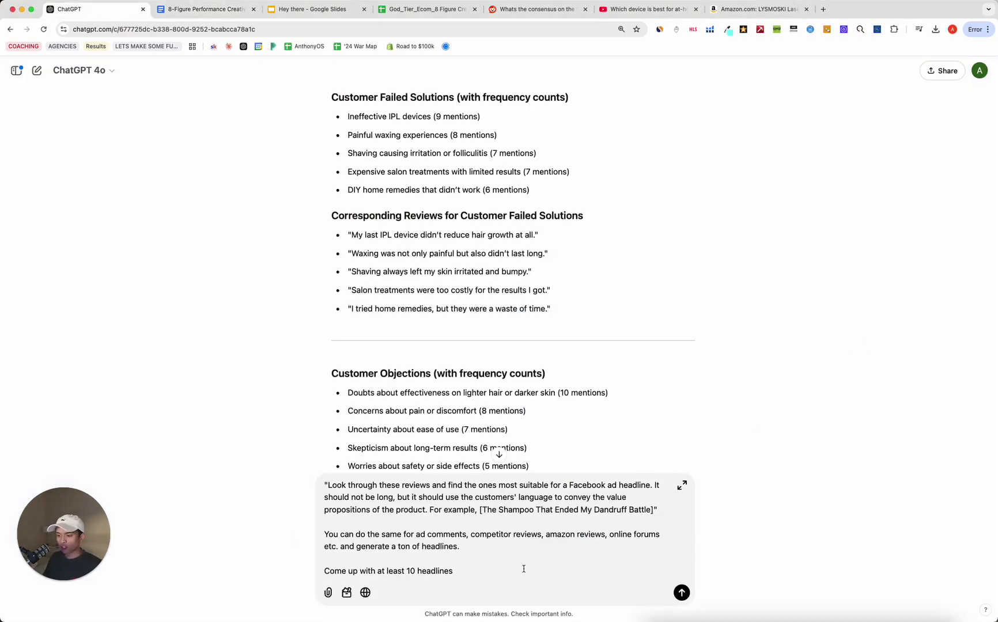
pyautogui.moveTo(523, 570); pyautogui.dragTo(329, 483)
pyautogui.click(296, 495)
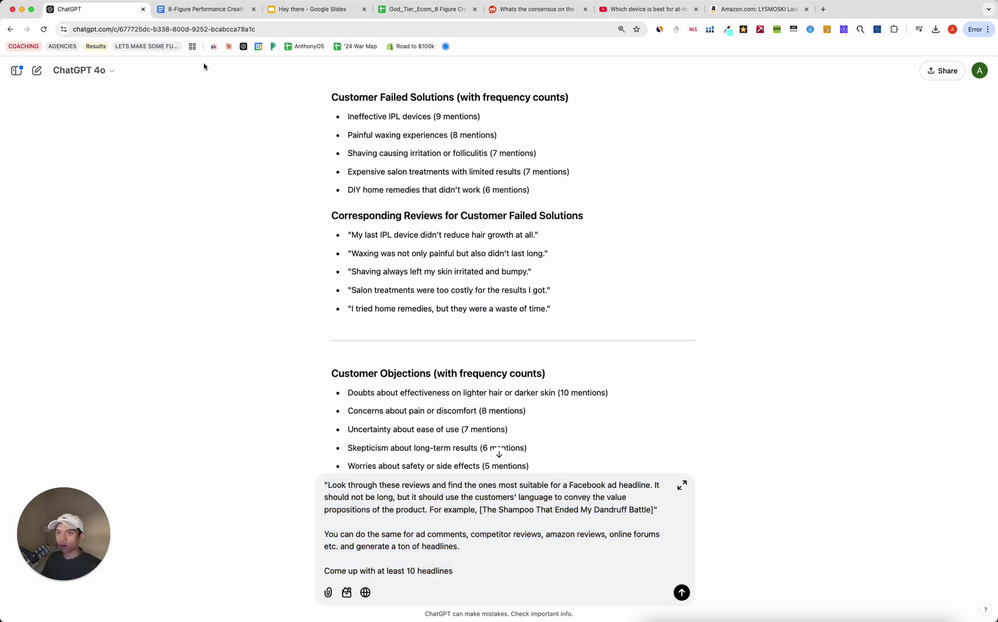
pyautogui.click(210, 10)
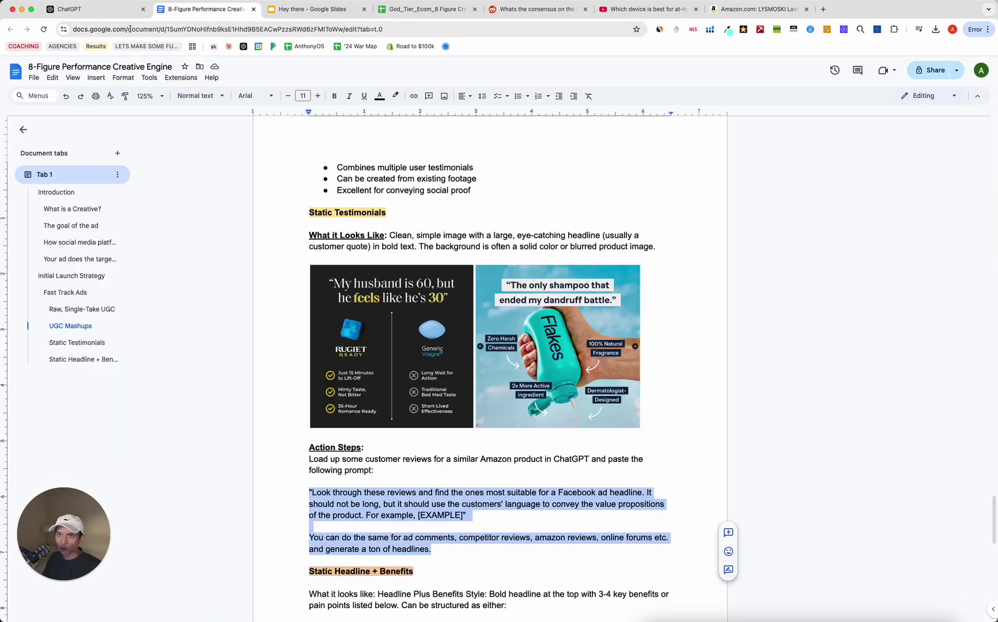
pyautogui.click(103, 13)
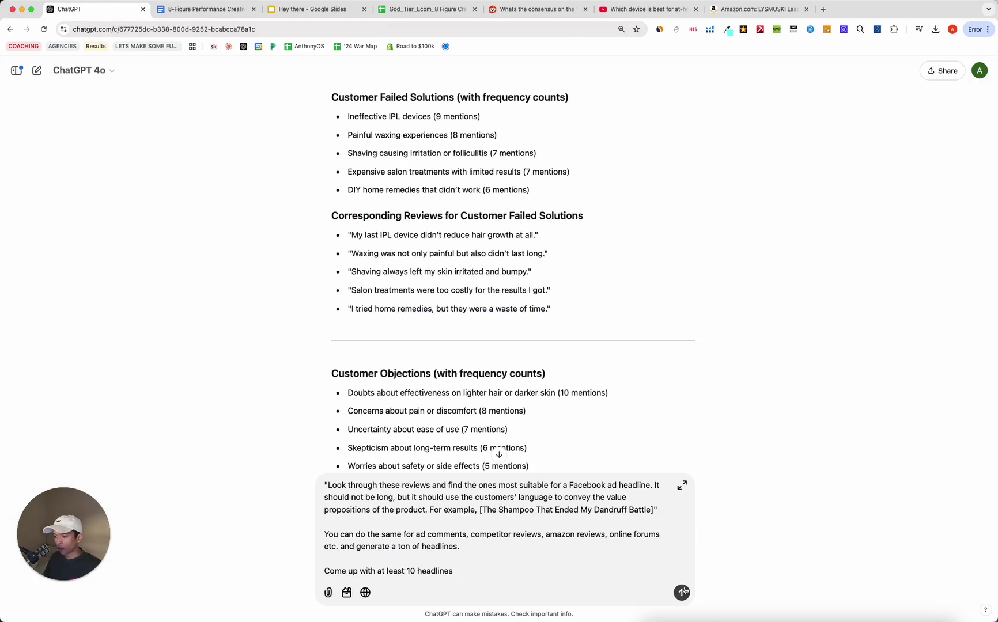
pyautogui.click(682, 592)
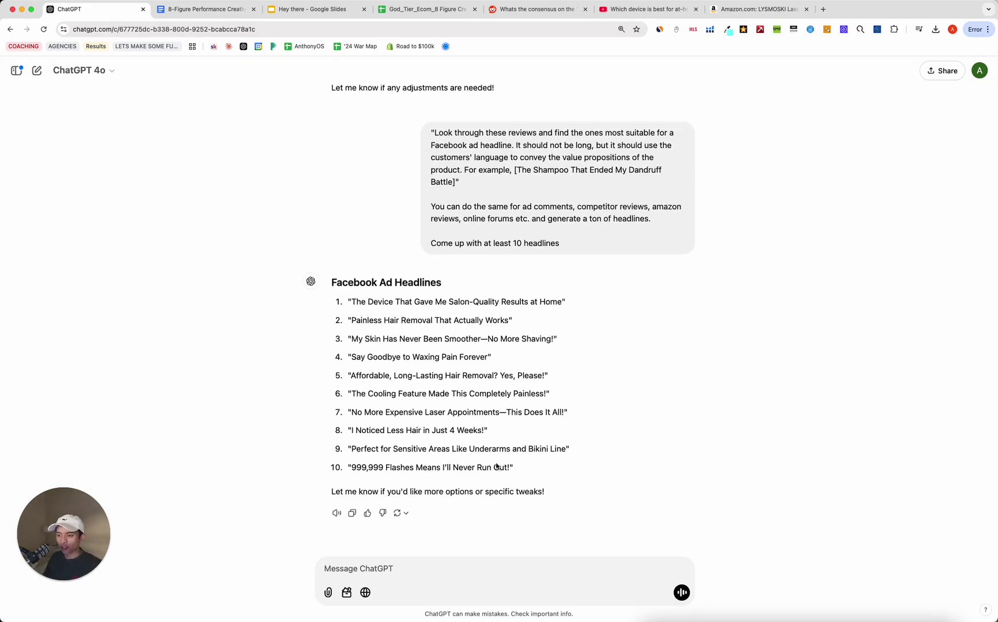
# - Read through the ten returned Facebook ad headlines, highlighting the fourth, fifth, seventh and eighth
pyautogui.moveTo(515, 468); pyautogui.dragTo(358, 283)
pyautogui.click(366, 376)
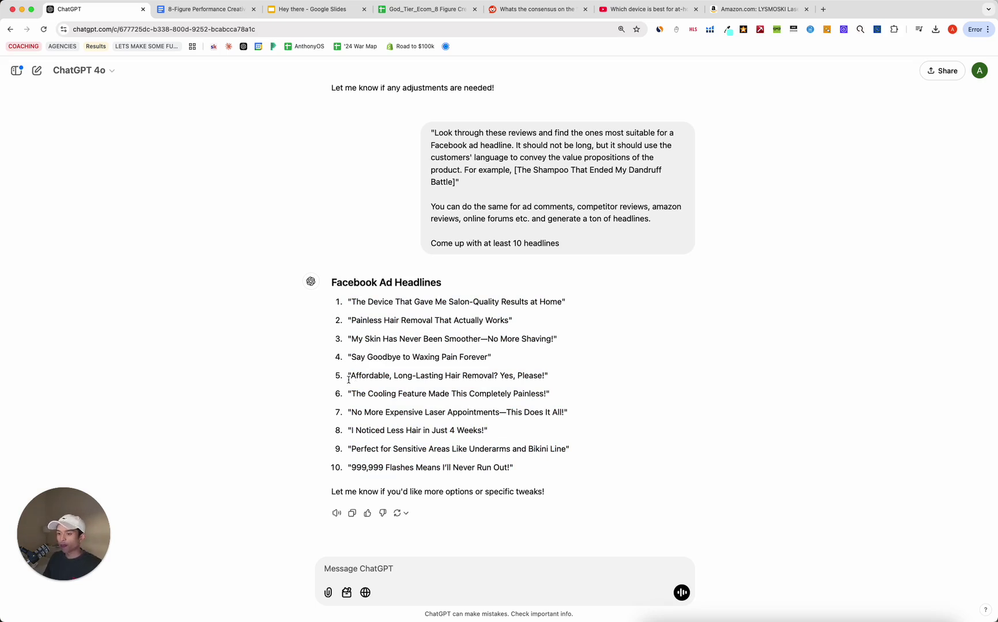
pyautogui.moveTo(349, 378); pyautogui.dragTo(542, 376)
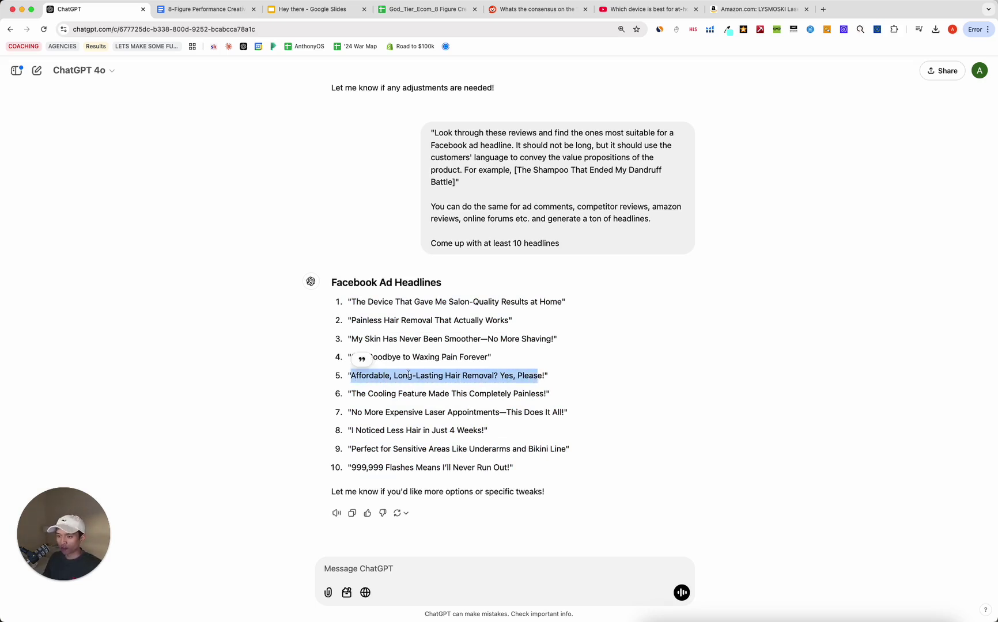
pyautogui.click(517, 375)
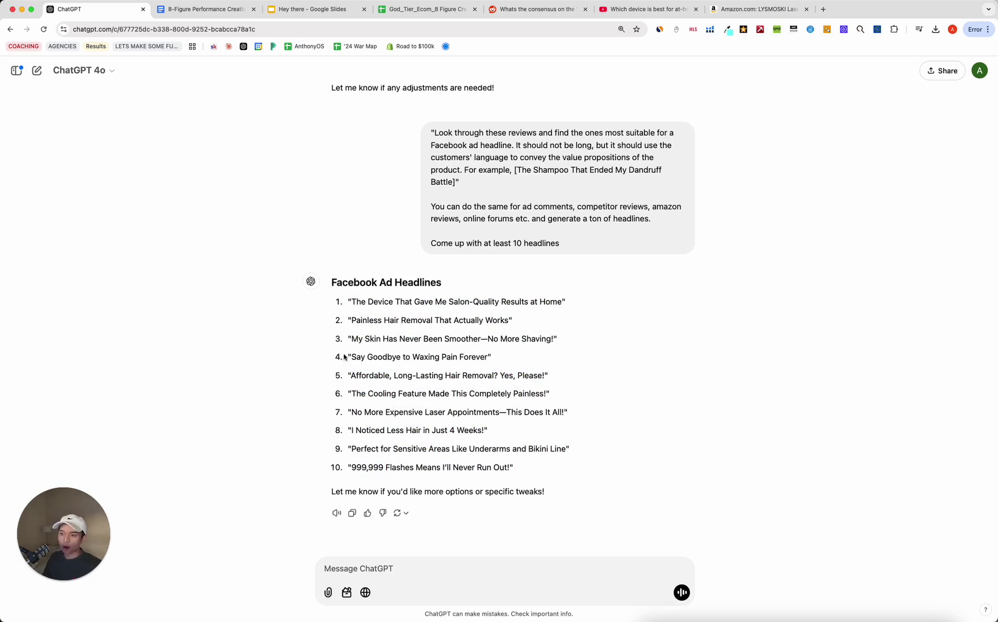
pyautogui.moveTo(344, 357); pyautogui.dragTo(495, 358)
pyautogui.click(433, 403)
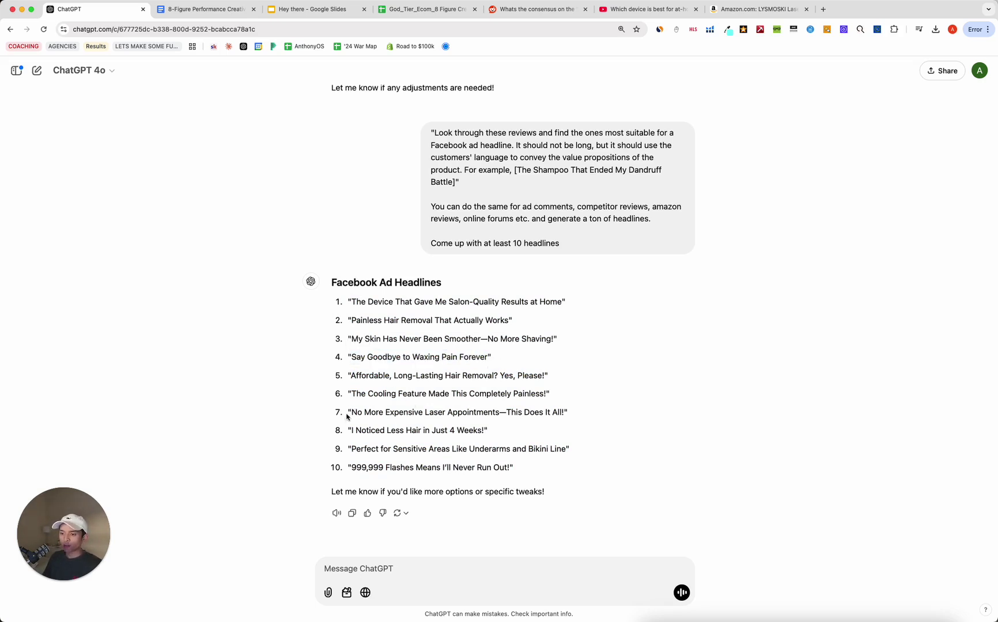
pyautogui.moveTo(347, 416); pyautogui.dragTo(570, 413)
pyautogui.click(357, 445)
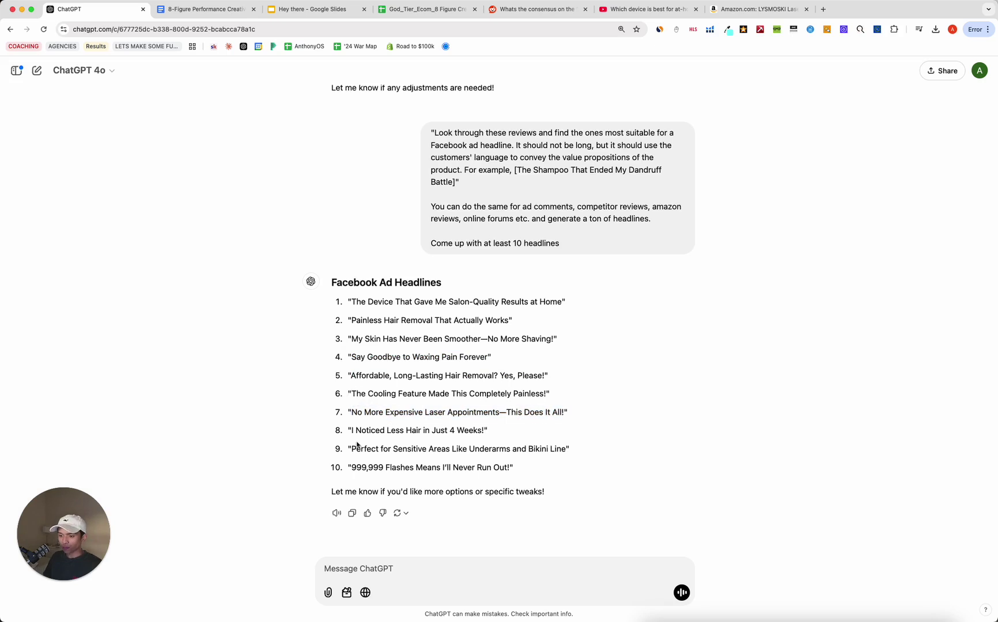
pyautogui.moveTo(347, 430); pyautogui.dragTo(548, 432)
pyautogui.click(499, 433)
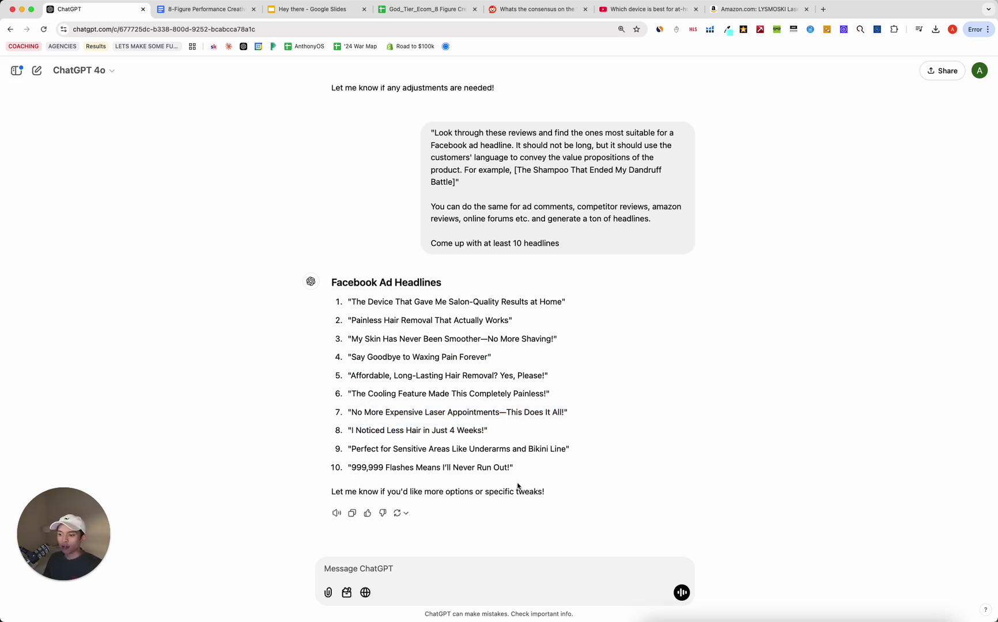
pyautogui.moveTo(550, 470); pyautogui.dragTo(334, 303)
pyautogui.click(242, 426)
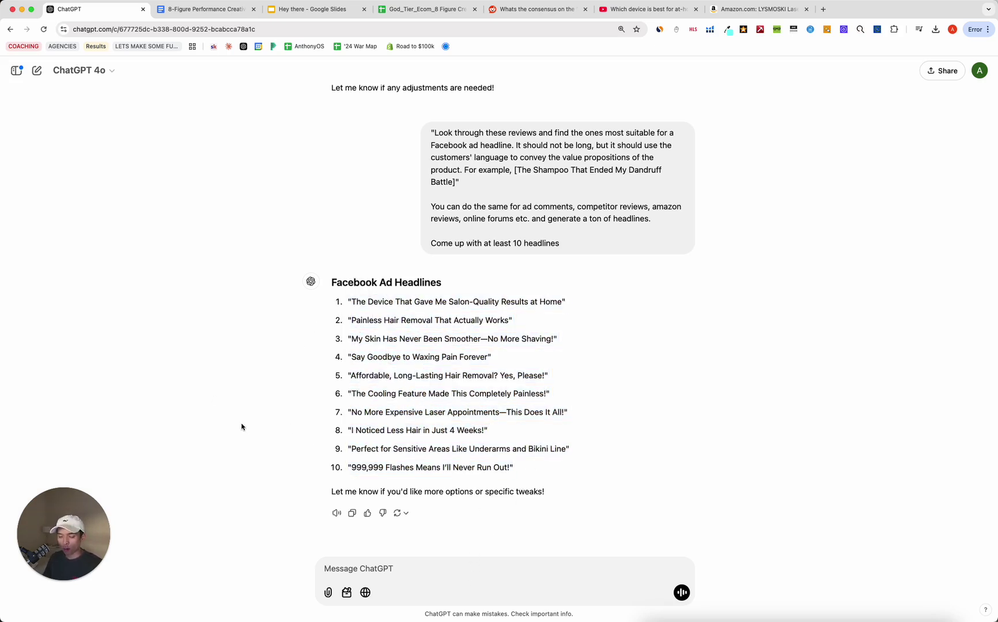
pyautogui.scroll(5, 276, 403)
pyautogui.scroll(-5, 276, 403)
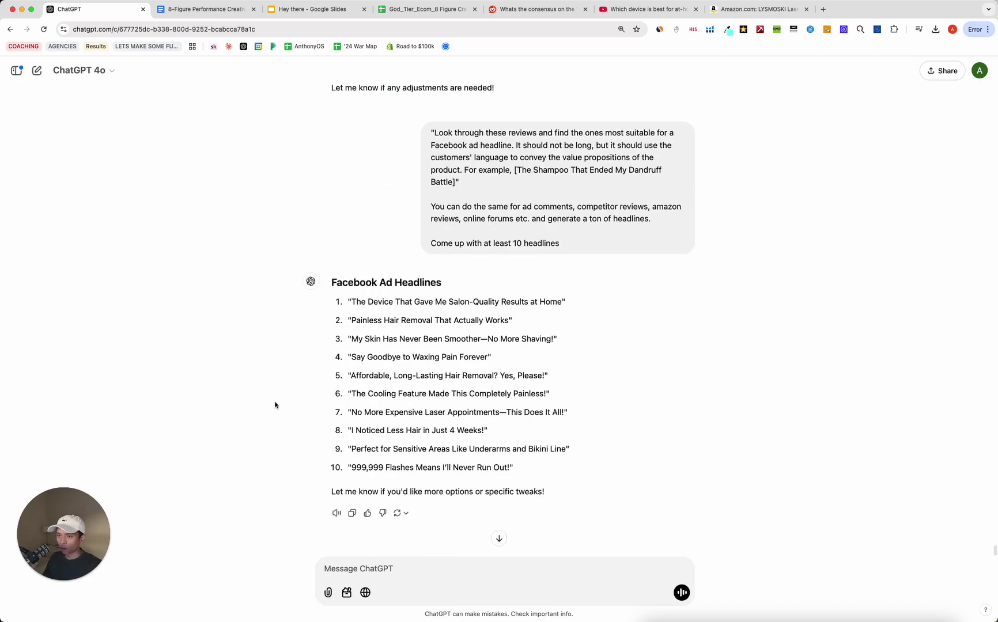
# - Send 'Repeat the same,thing, this time, focusing on the most frequent value proposition, and most prominent pain point'
pyautogui.click(429, 574)
pyautogui.write('Repeat ')
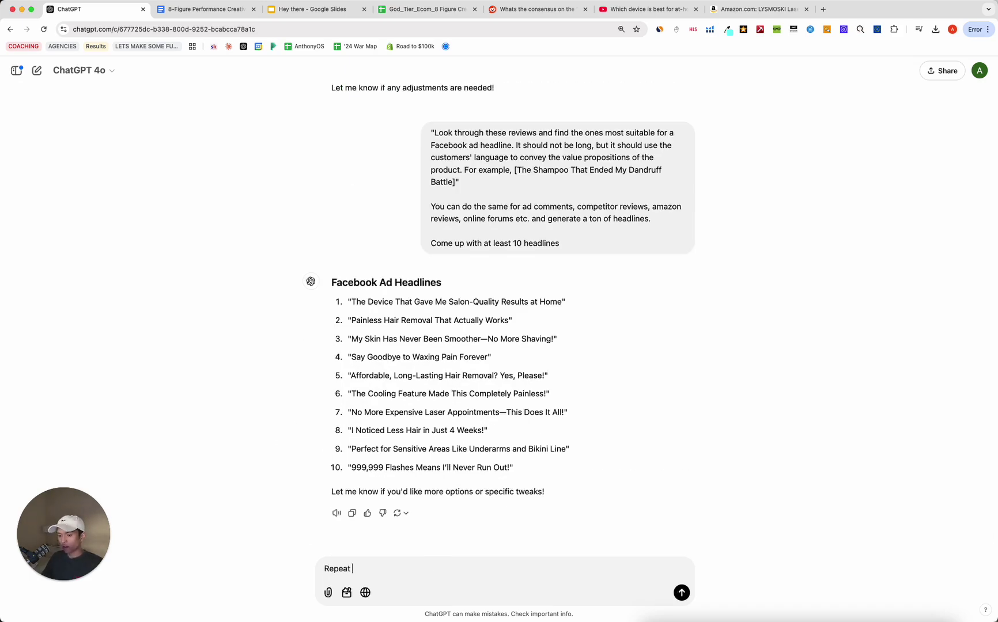
pyautogui.write('the same,')
pyautogui.write('thing, this time')
pyautogui.write(', foc')
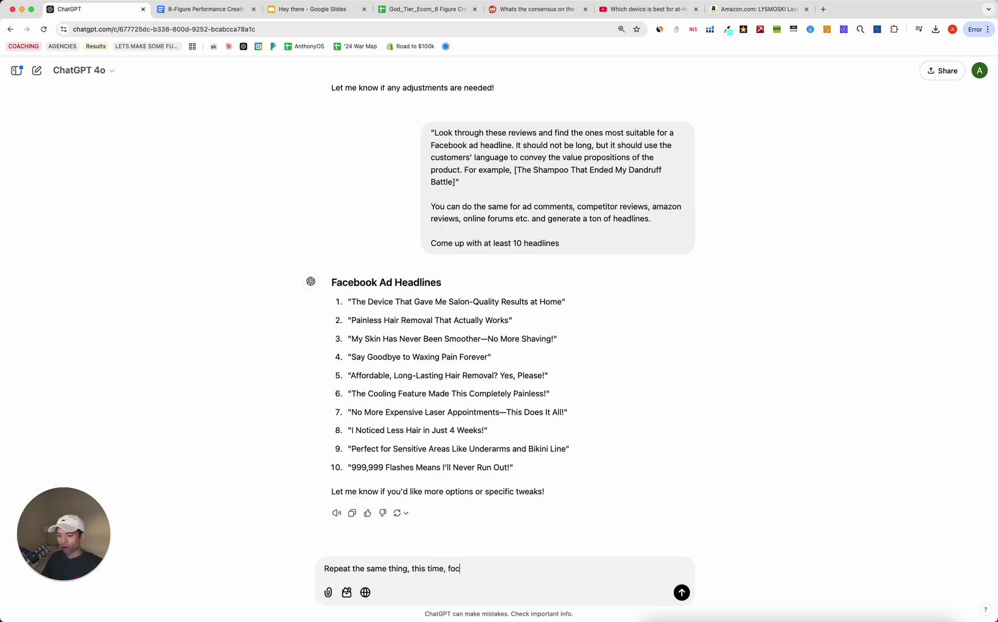
pyautogui.write('using on the mots')
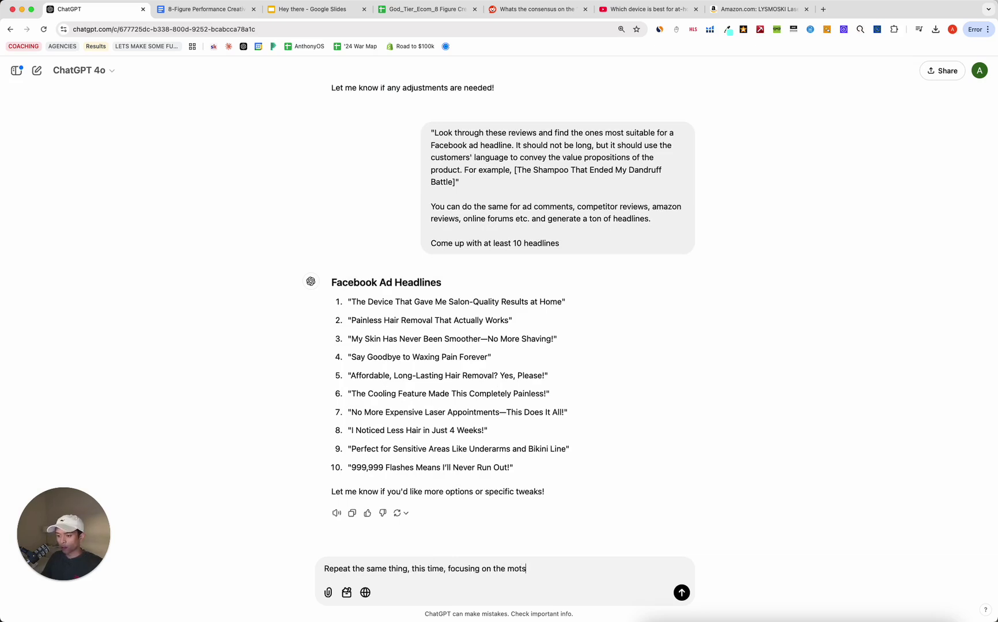
pyautogui.press('BackSpace')
pyautogui.press('BackSpace')
pyautogui.write('st frequent val')
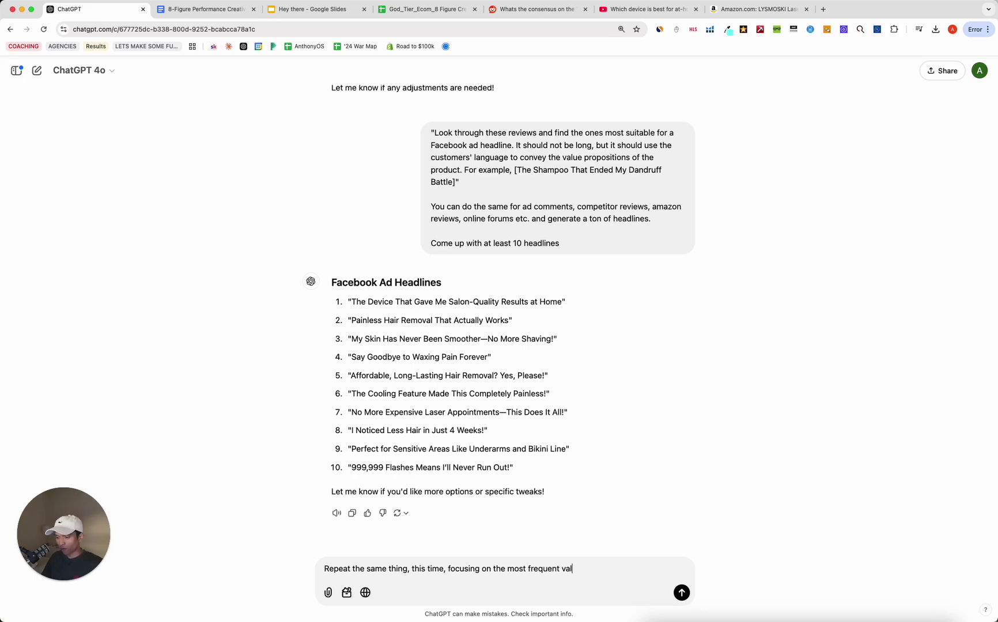
pyautogui.write('ue proposition')
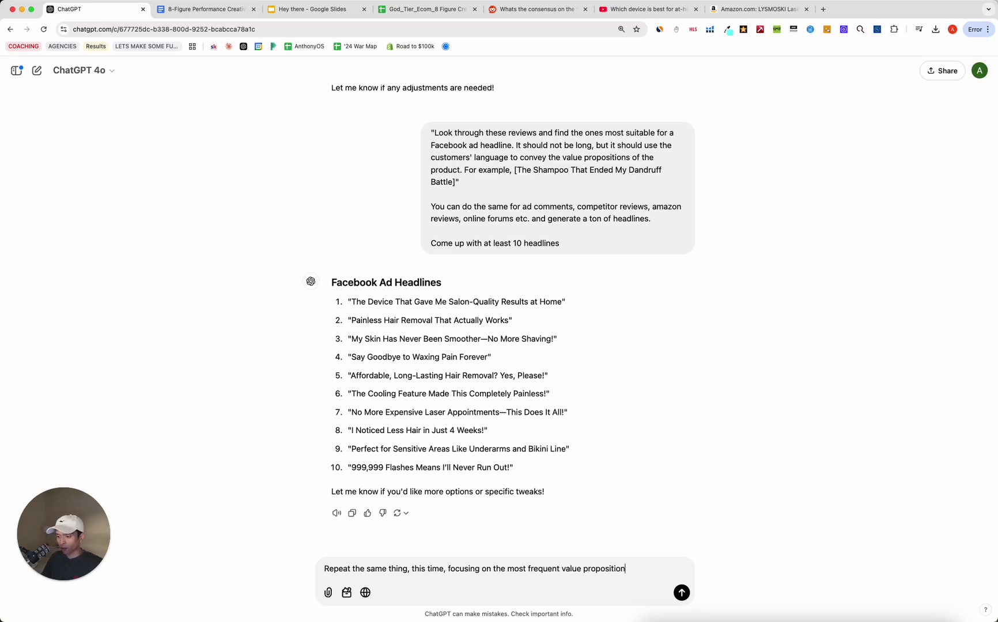
pyautogui.write(', and most prom')
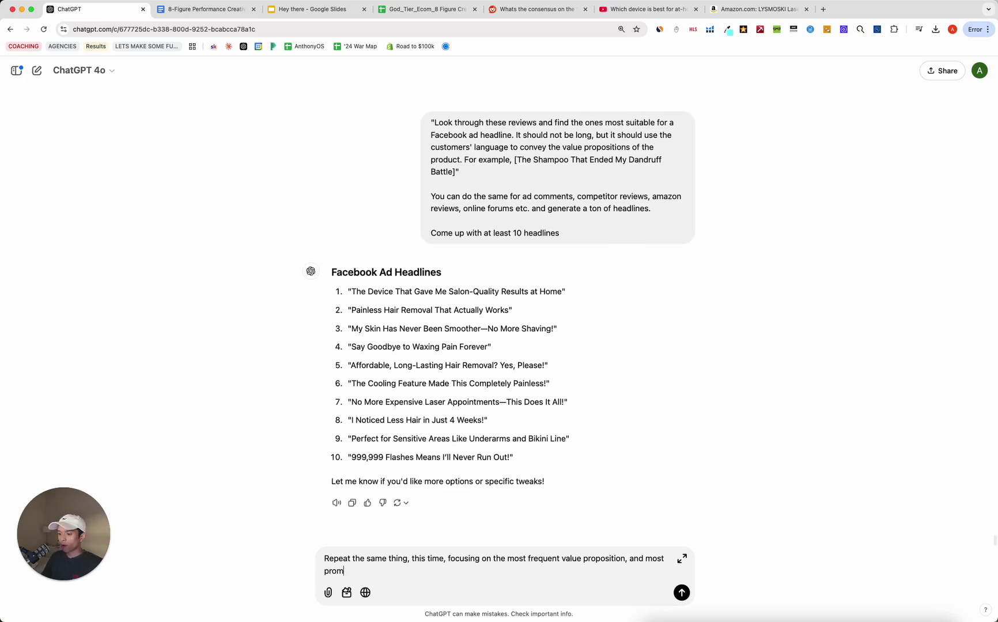
pyautogui.write('inent pain point.')
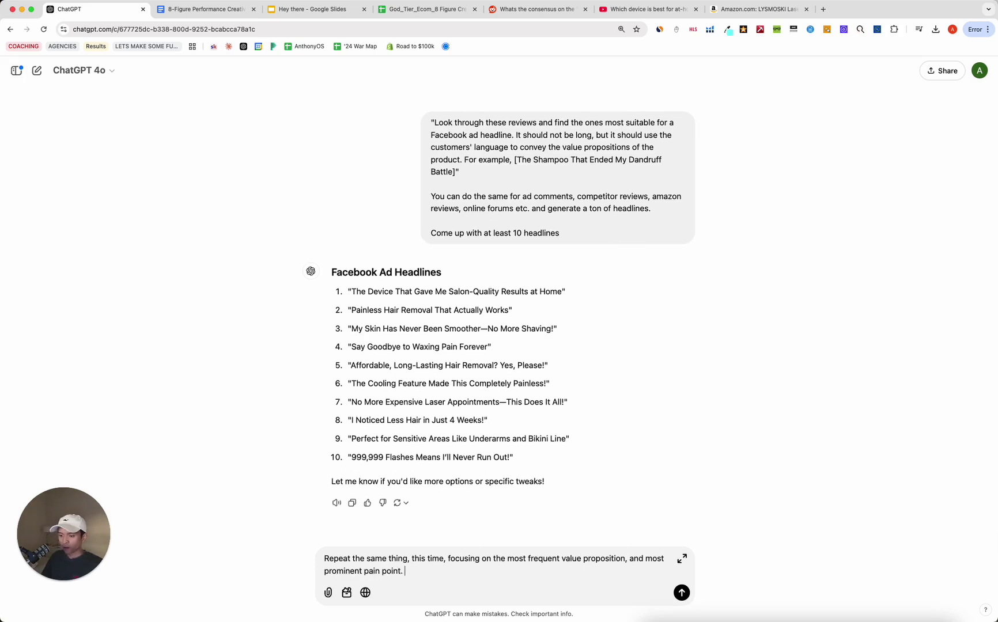
pyautogui.press('Return')
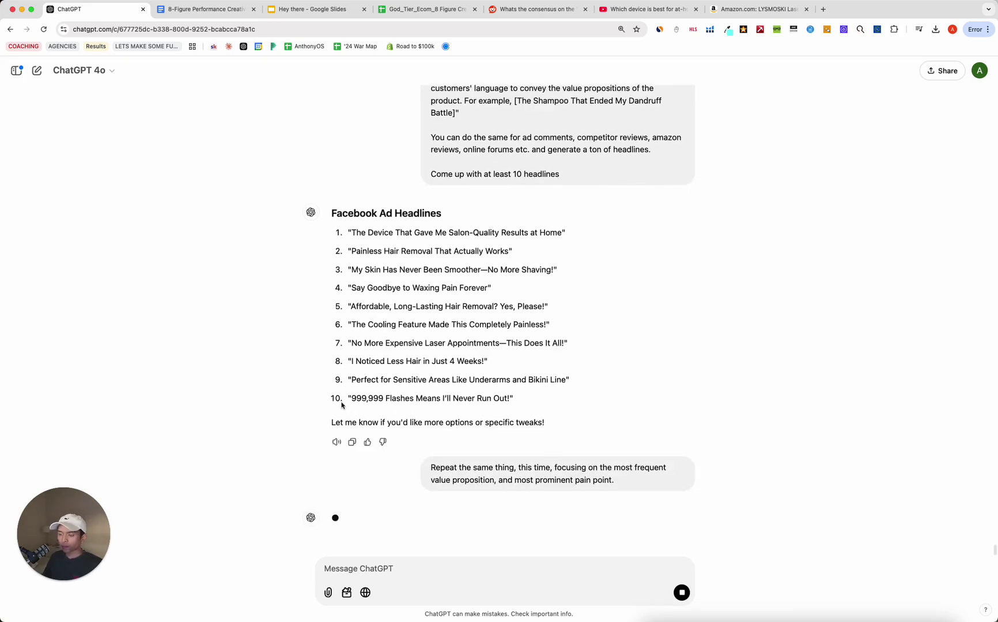
# - Check the top value proposition in C6 and top pain point in C30
pyautogui.click(403, 8)
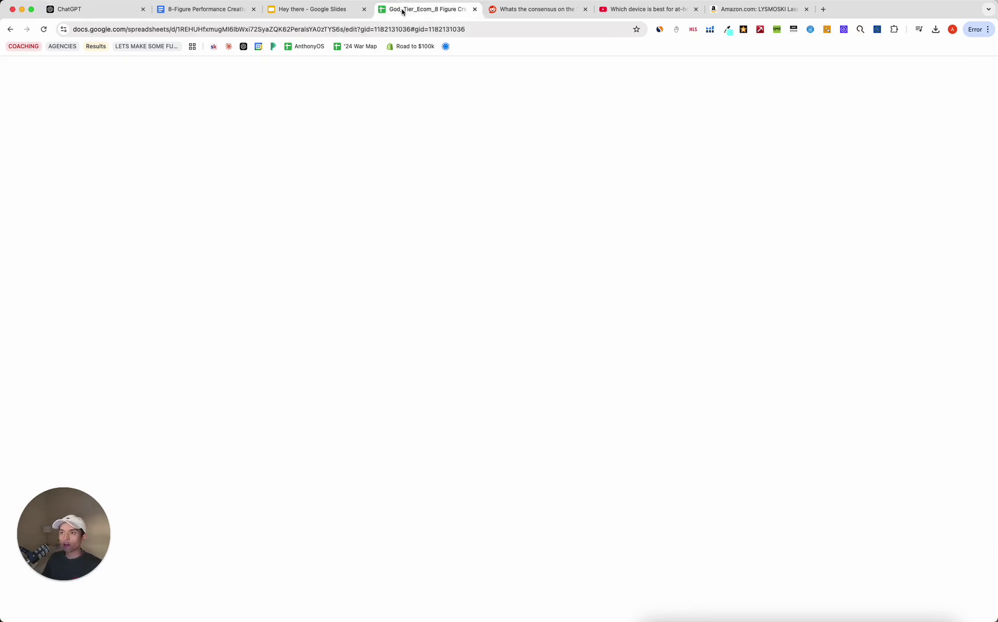
pyautogui.click(621, 282)
pyautogui.click(320, 247)
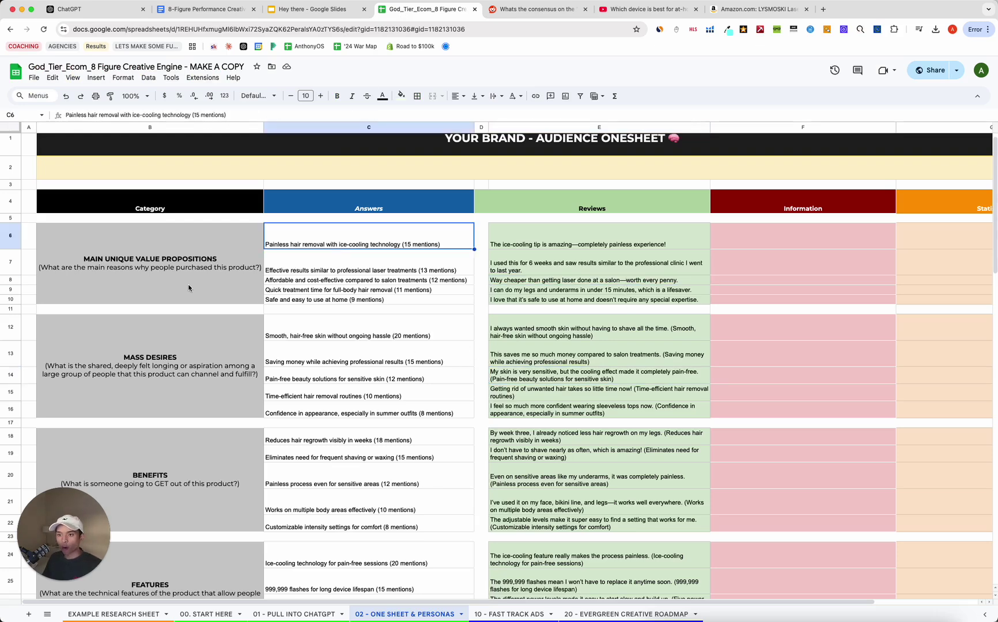
pyautogui.scroll(-10, 307, 445)
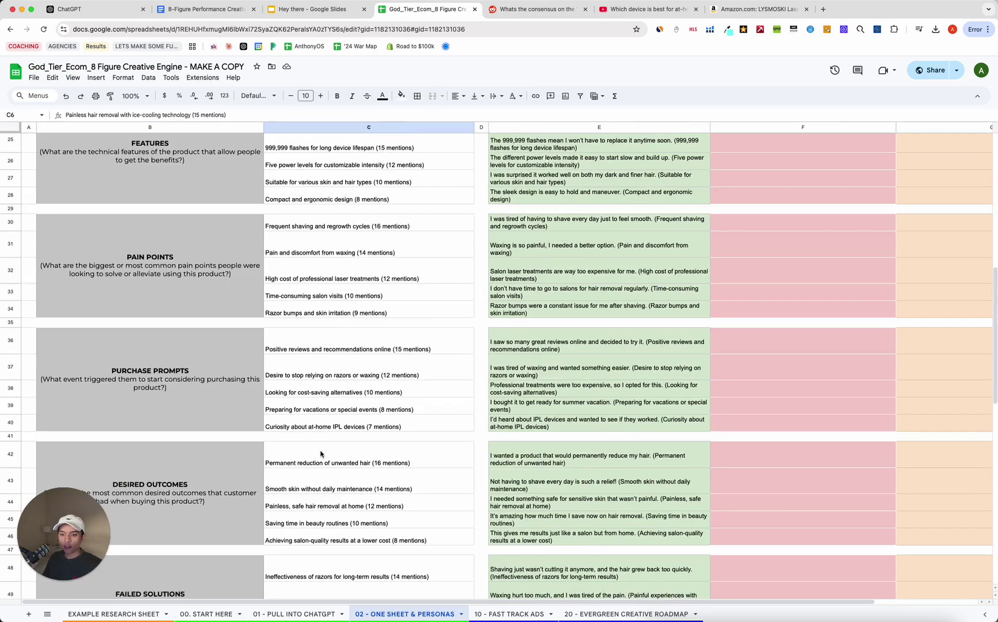
pyautogui.click(253, 286)
pyautogui.click(311, 318)
pyautogui.click(253, 213)
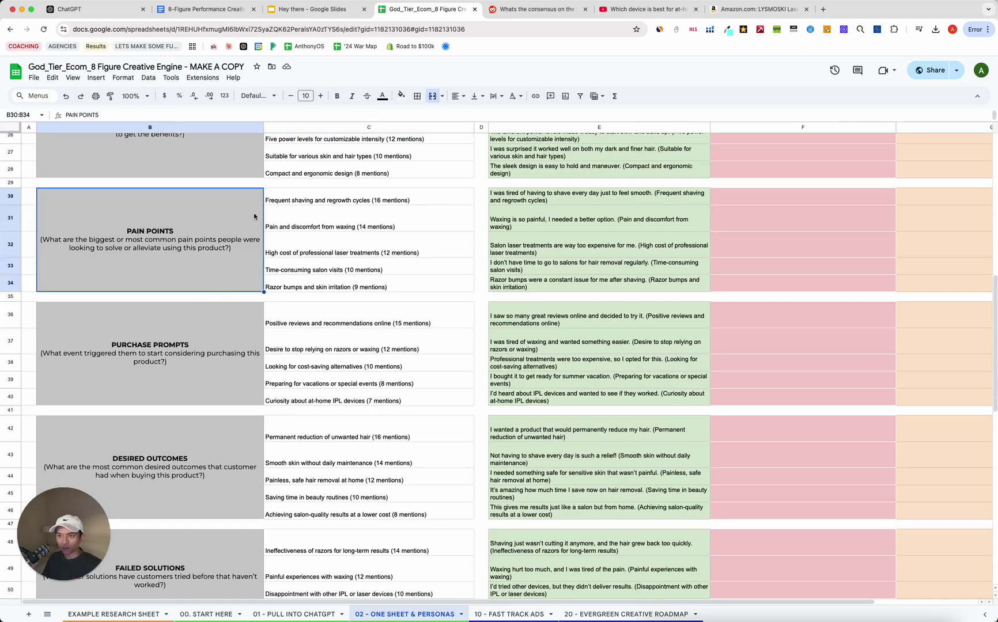
pyautogui.click(357, 196)
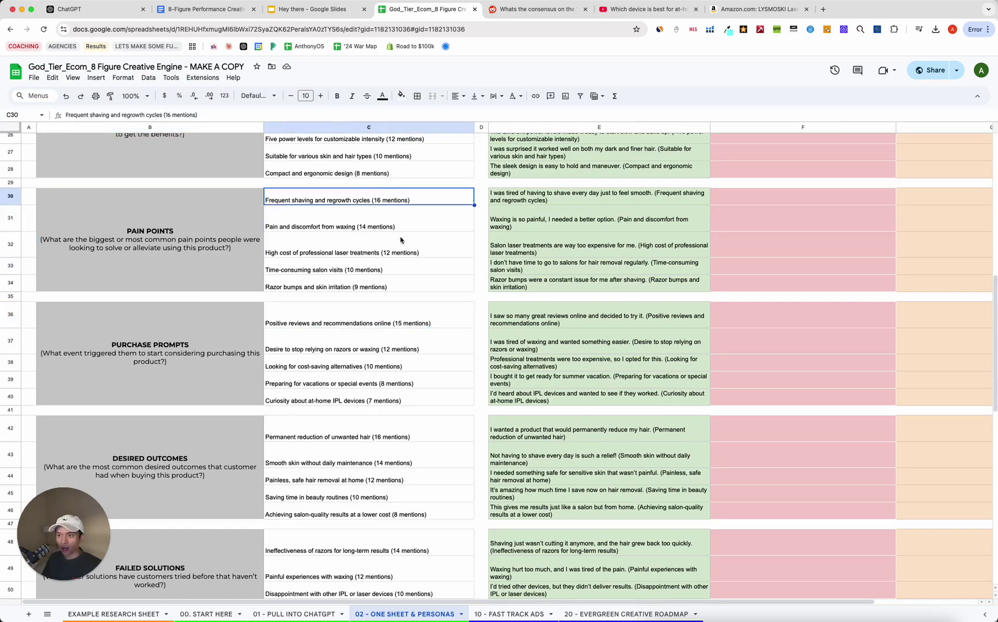
# - Read the first new headline, 'Long-Lasting Hair Removal Without the Pain', in ChatGPT
pyautogui.click(86, 9)
pyautogui.scroll(1, 368, 334)
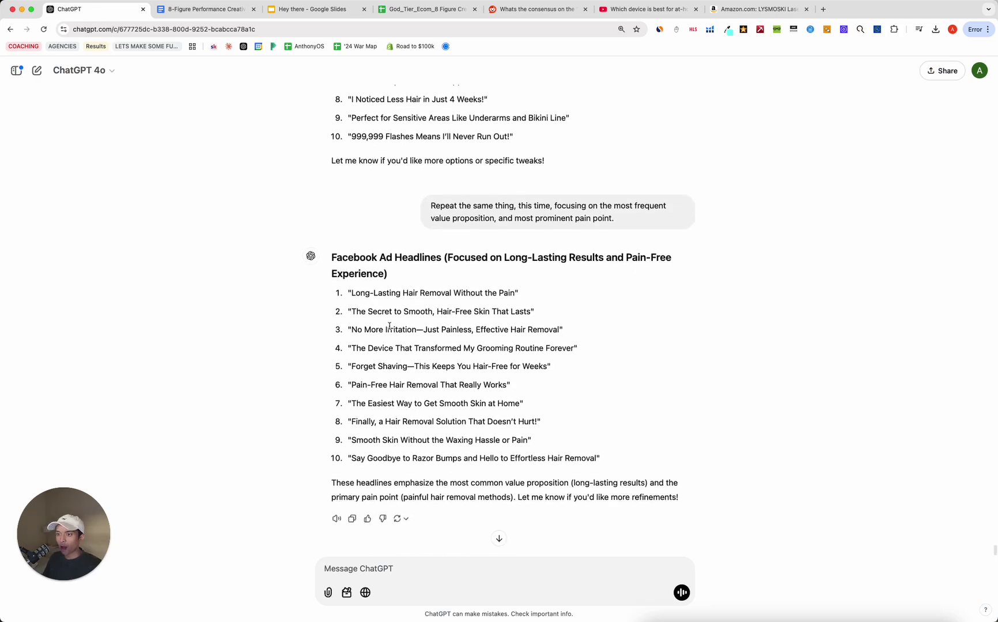
pyautogui.moveTo(349, 292); pyautogui.dragTo(589, 291)
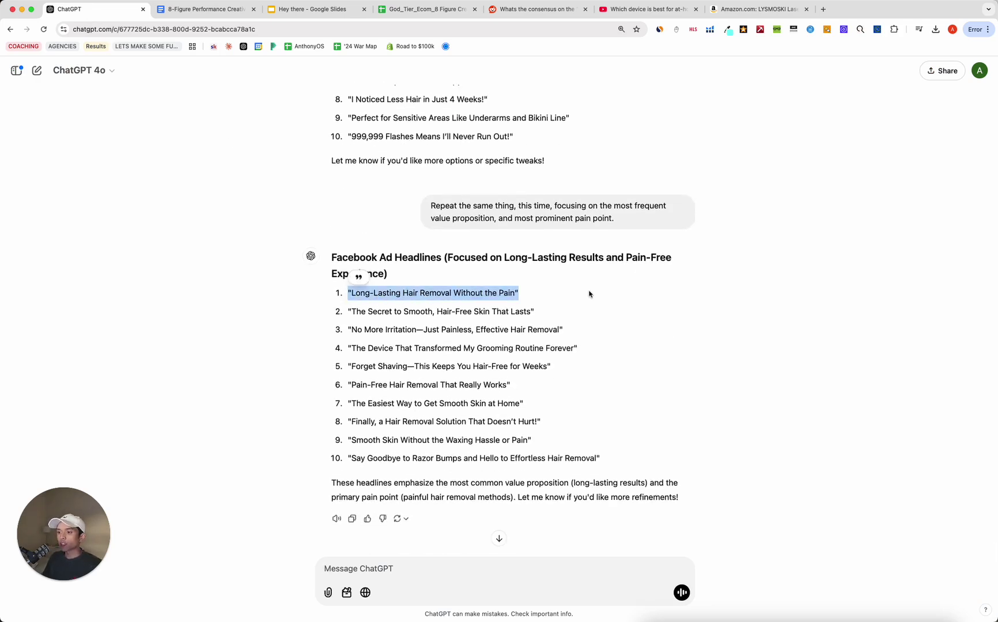
pyautogui.click(589, 295)
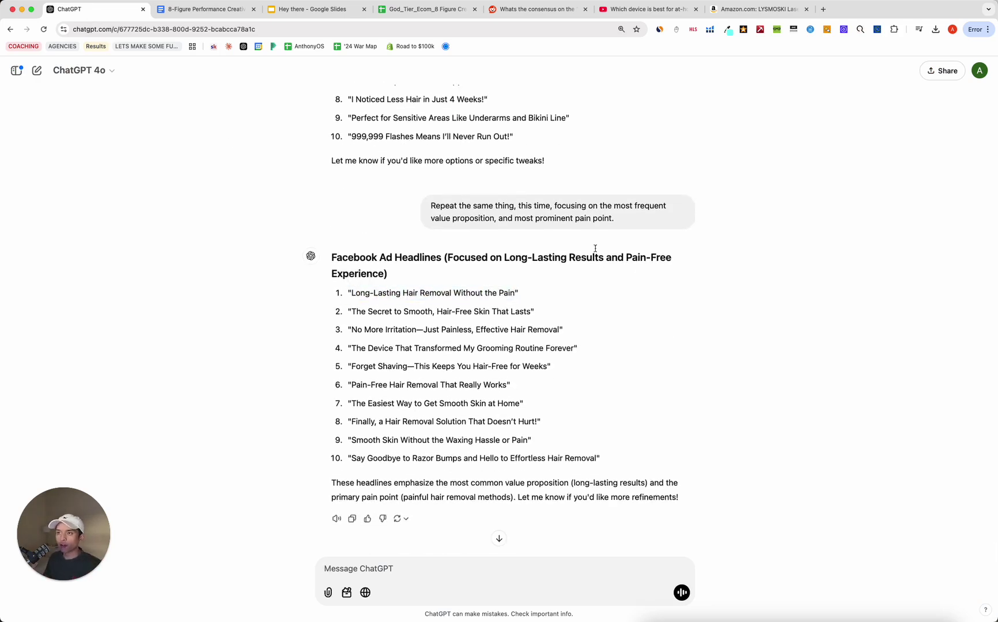
# - Read the benefit answers in the Audience Onesheet, including hair regrowth
pyautogui.click(414, 9)
pyautogui.scroll(10, 291, 377)
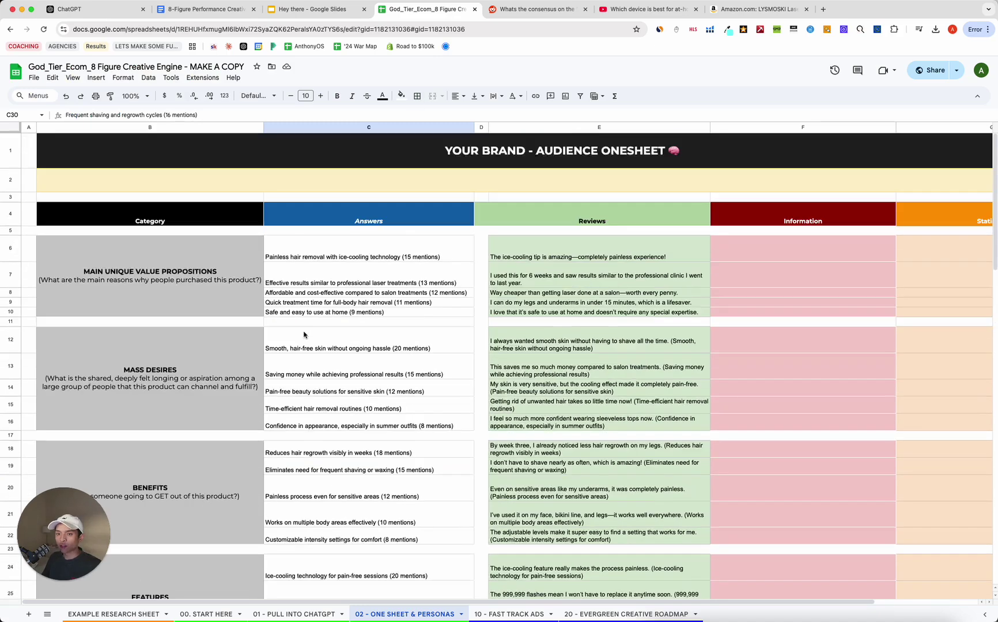
pyautogui.click(323, 409)
pyautogui.click(303, 471)
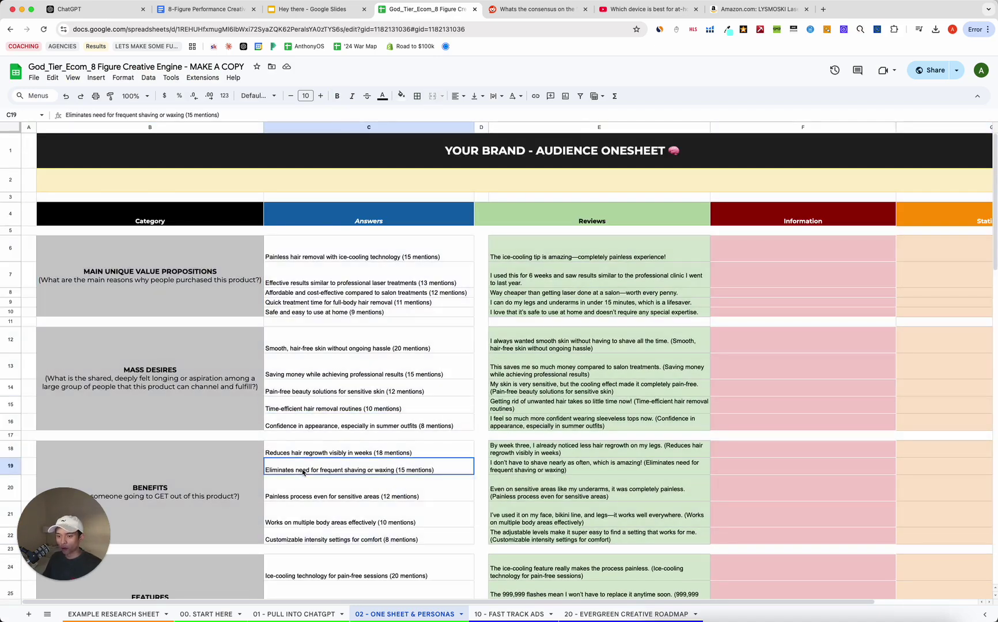
pyautogui.click(319, 457)
# - Review the Main Unique Value Propositions category and its top proposition
pyautogui.click(230, 311)
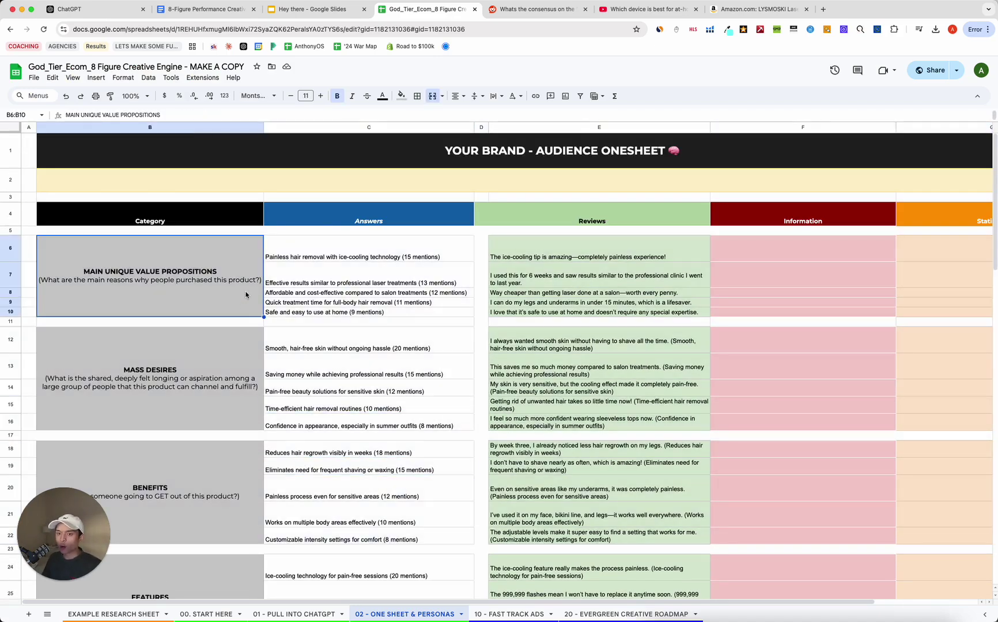
pyautogui.keyDown('shift'); pyautogui.click(338, 254); pyautogui.keyUp('shift')
pyautogui.click(339, 253)
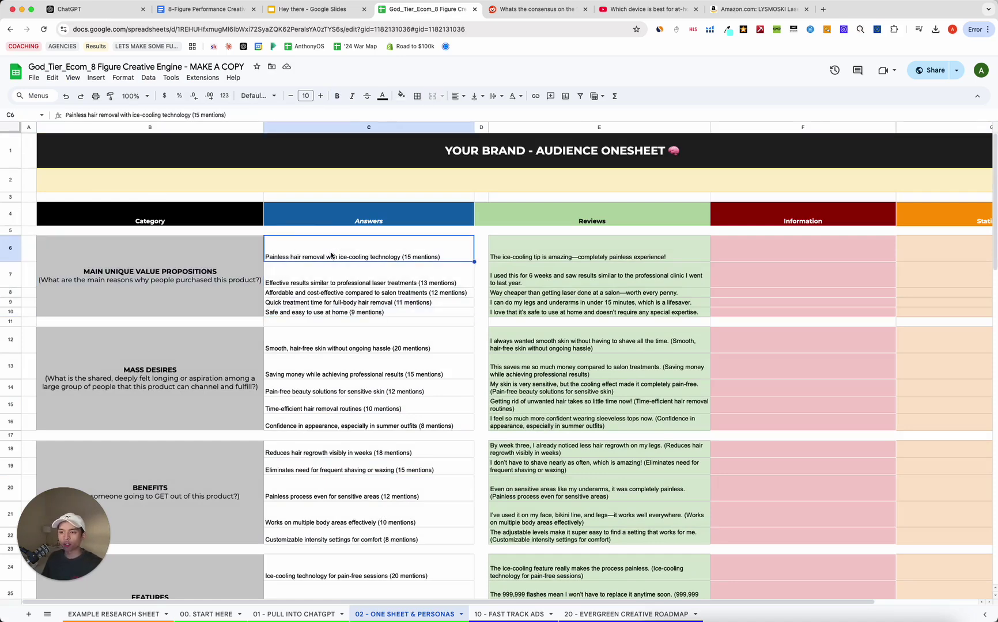
pyautogui.click(233, 276)
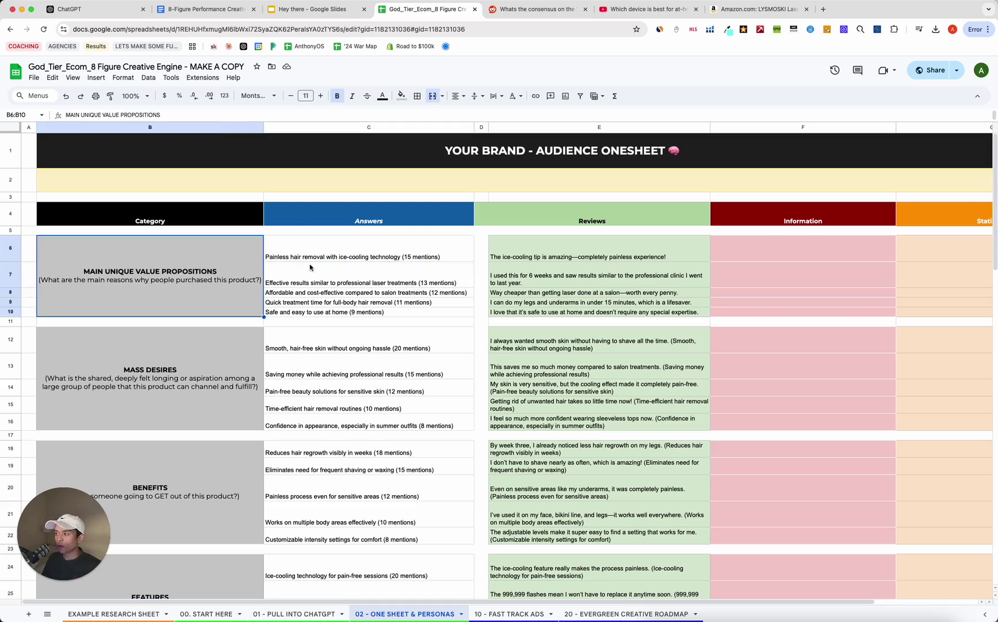
pyautogui.click(358, 254)
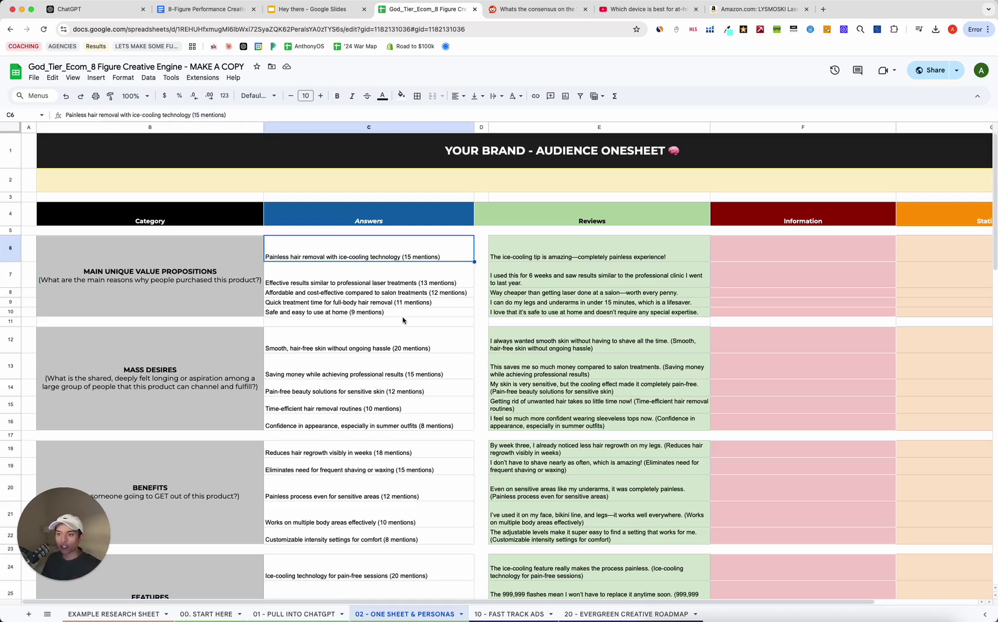
pyautogui.press('Left')
pyautogui.press('Right')
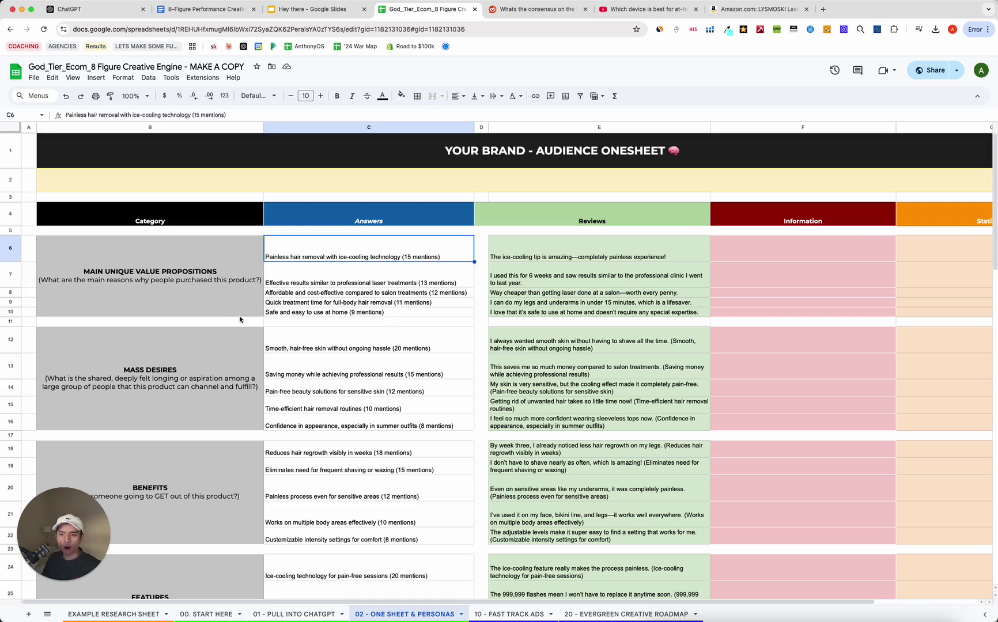
# - Read the quick treatment time and salon affordability propositions, then return to ChatGPT
pyautogui.click(236, 290)
pyautogui.click(358, 304)
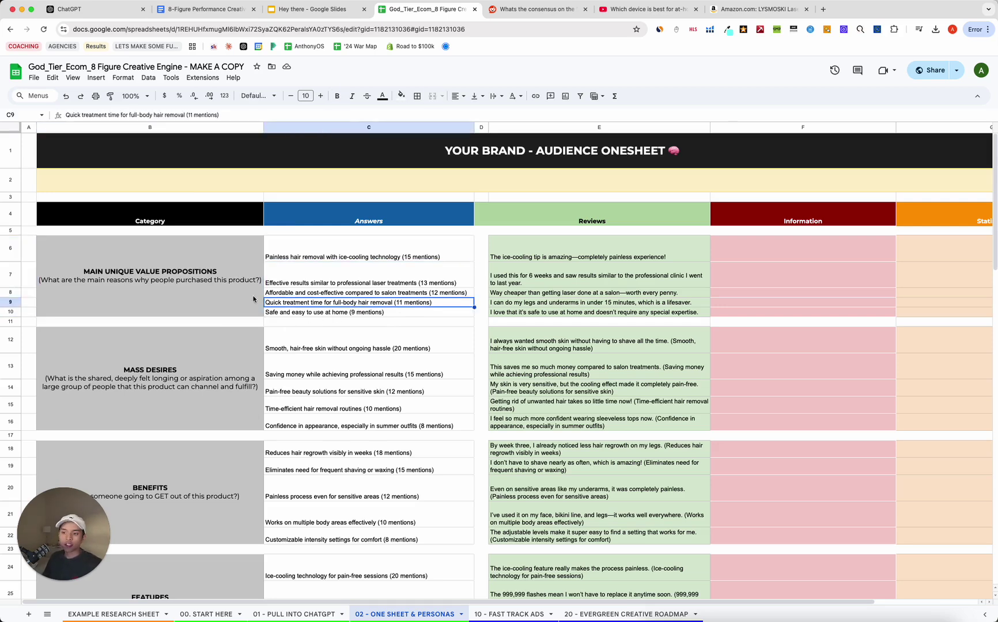
pyautogui.press('Left')
pyautogui.click(331, 294)
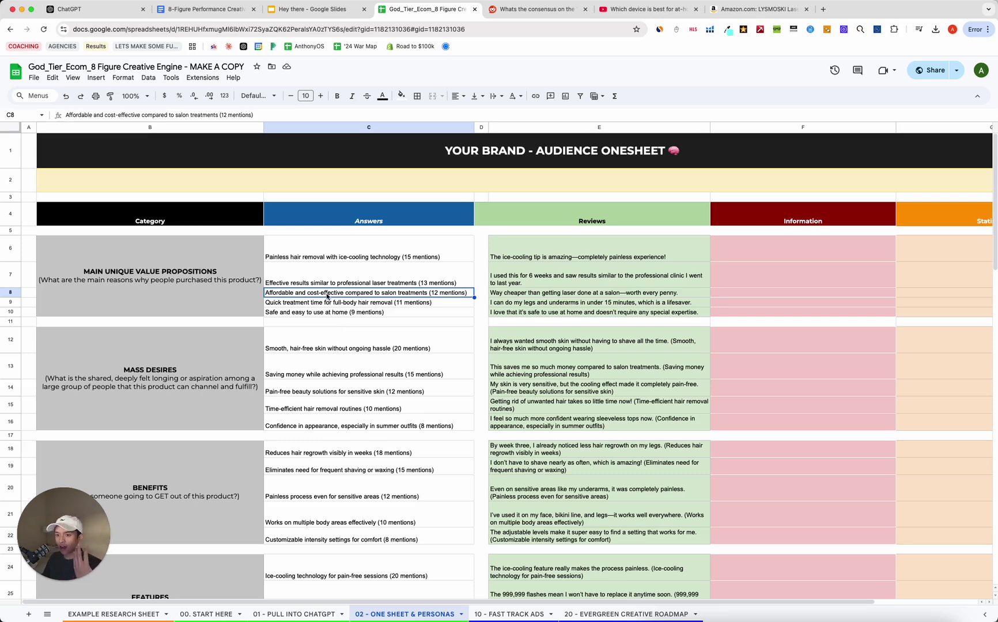
pyautogui.press('Left')
pyautogui.click(305, 292)
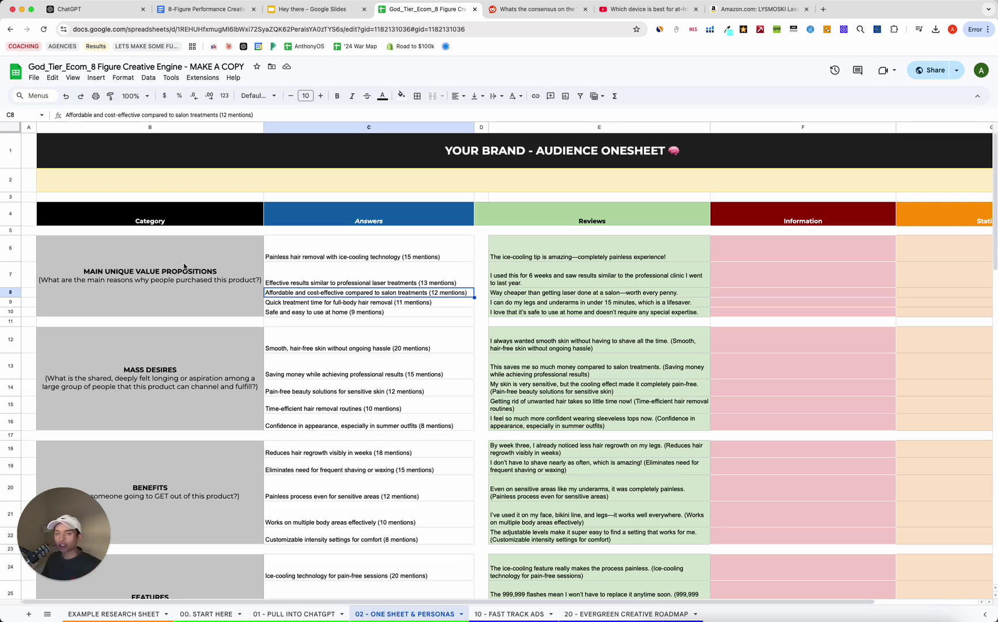
pyautogui.click(92, 9)
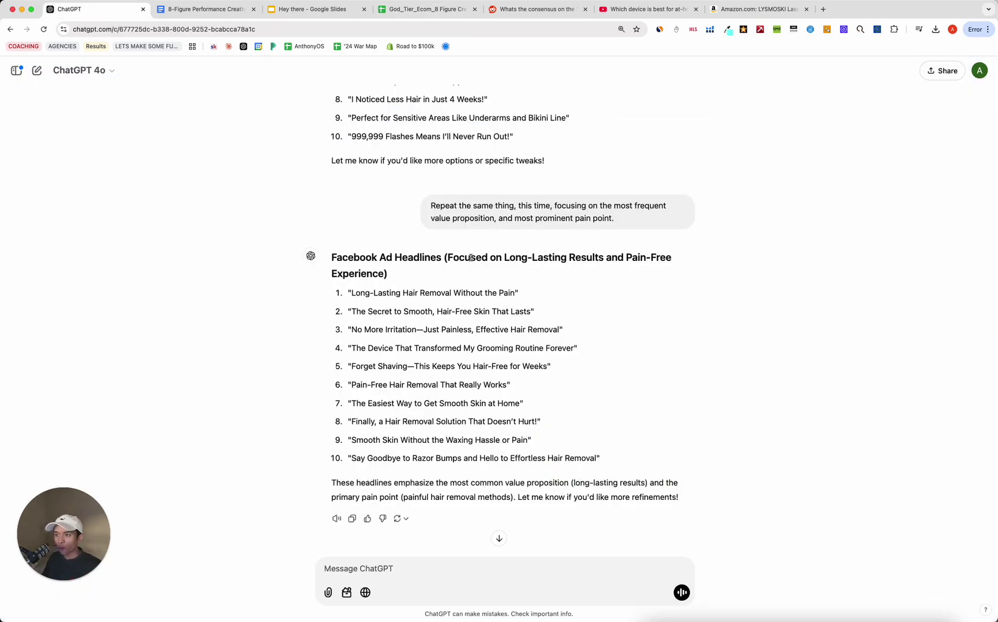
pyautogui.moveTo(432, 206); pyautogui.dragTo(662, 221)
pyautogui.click(663, 226)
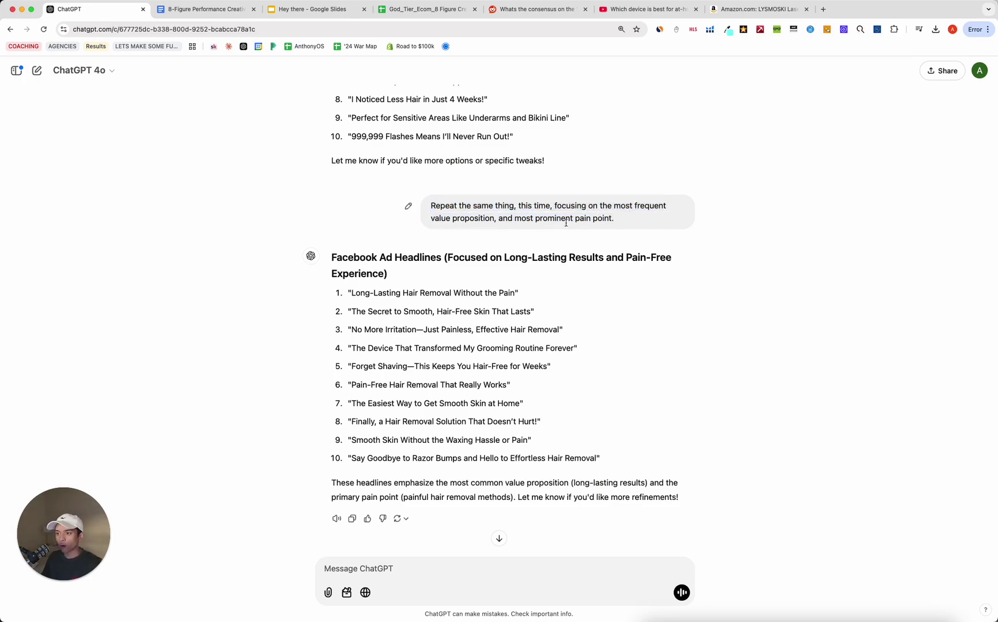
pyautogui.moveTo(492, 220); pyautogui.dragTo(616, 220)
pyautogui.click(552, 441)
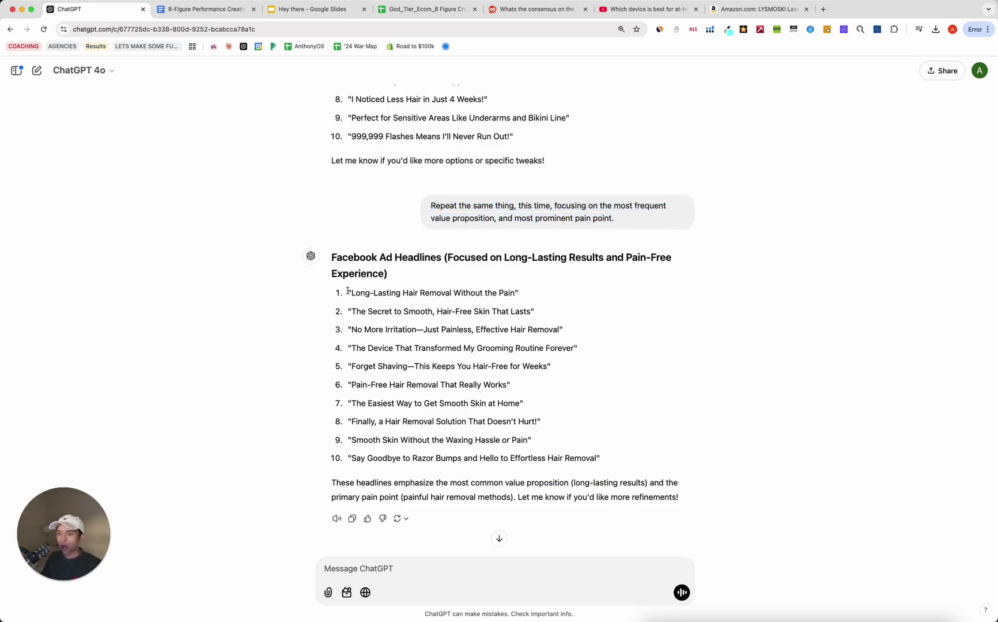
pyautogui.moveTo(347, 291); pyautogui.dragTo(553, 300)
pyautogui.moveTo(348, 314); pyautogui.dragTo(535, 315)
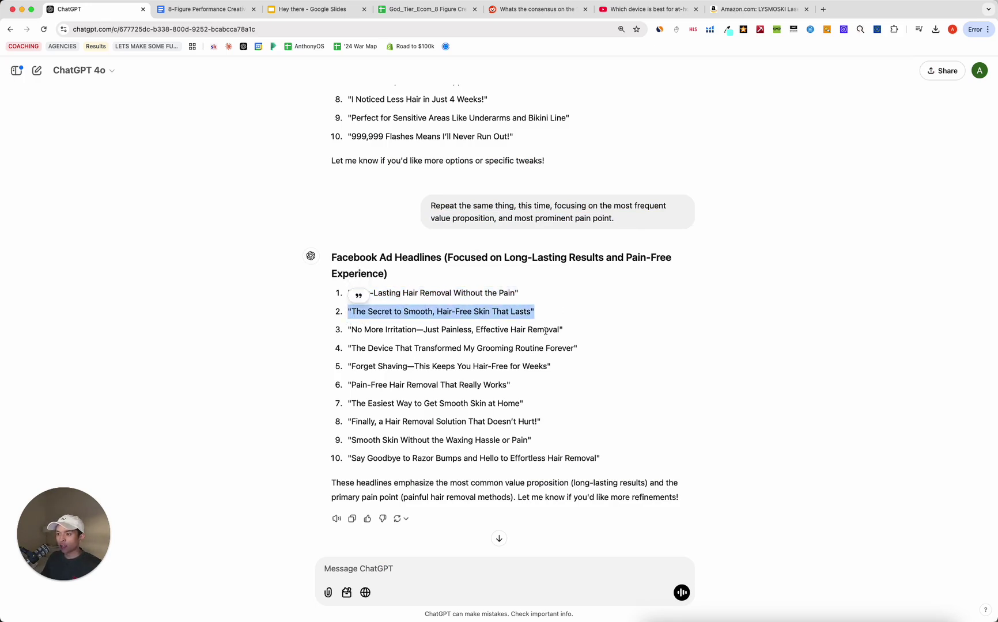
pyautogui.click(536, 340)
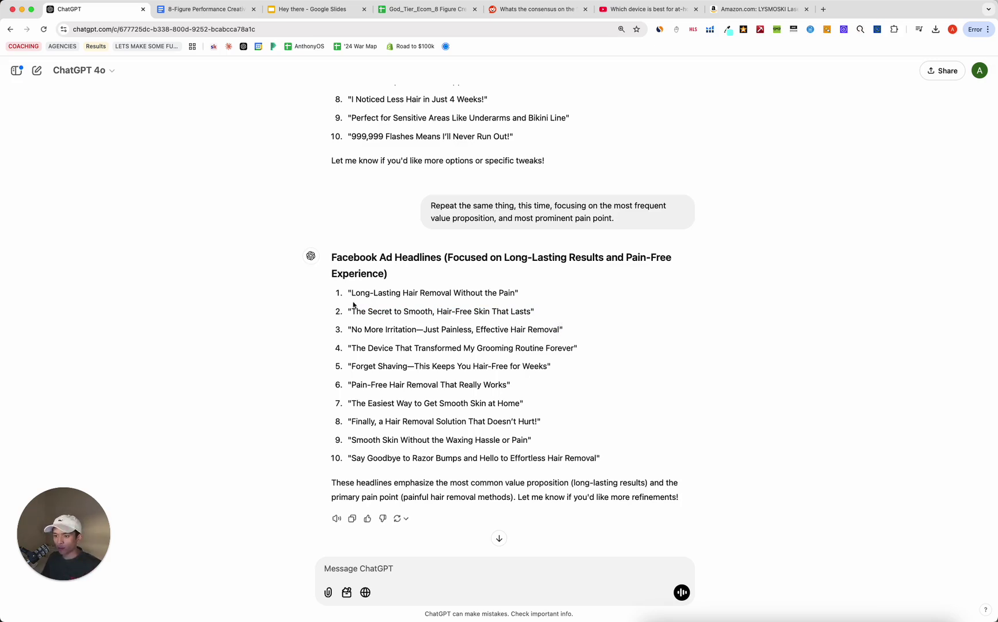
pyautogui.moveTo(344, 295); pyautogui.dragTo(608, 373)
pyautogui.click(351, 273)
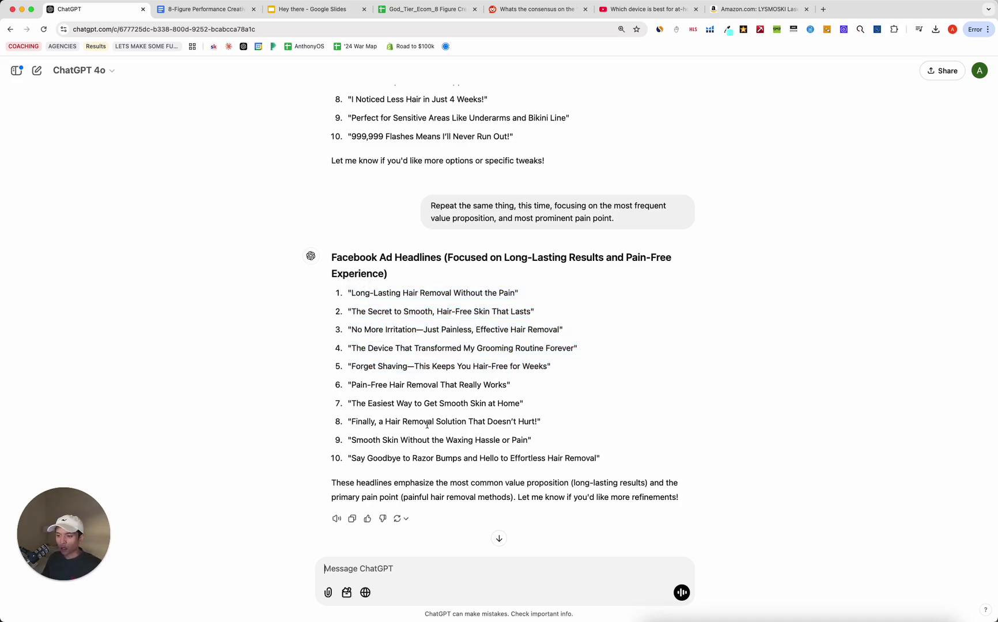
pyautogui.click(412, 573)
# - Ask ChatGPT "Don't use the dash format" and read the rewritten headlines 5 and 6
pyautogui.write("Don't use the d")
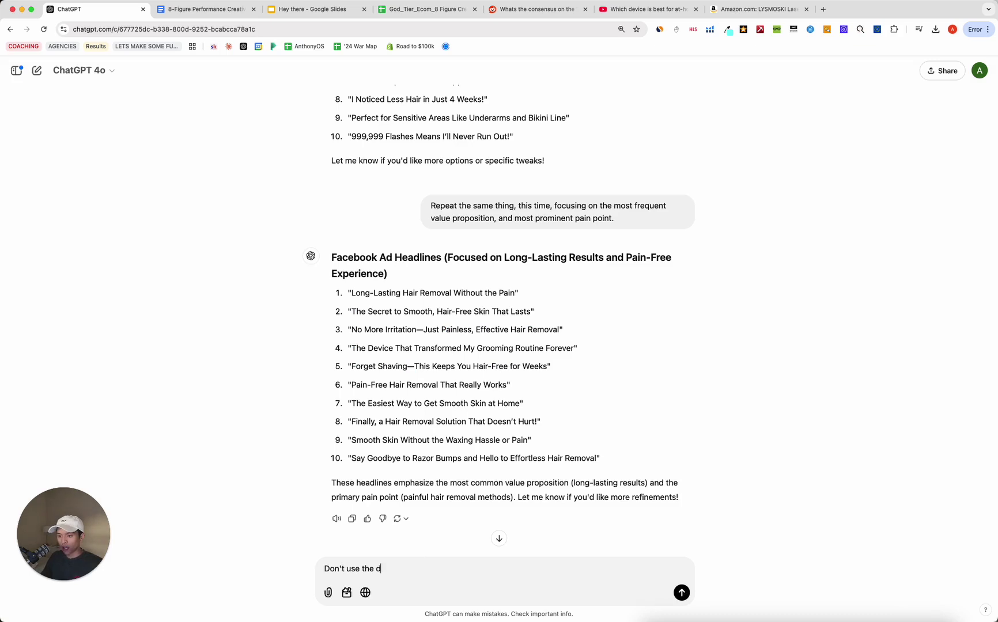
pyautogui.write('ash format')
pyautogui.press('Return')
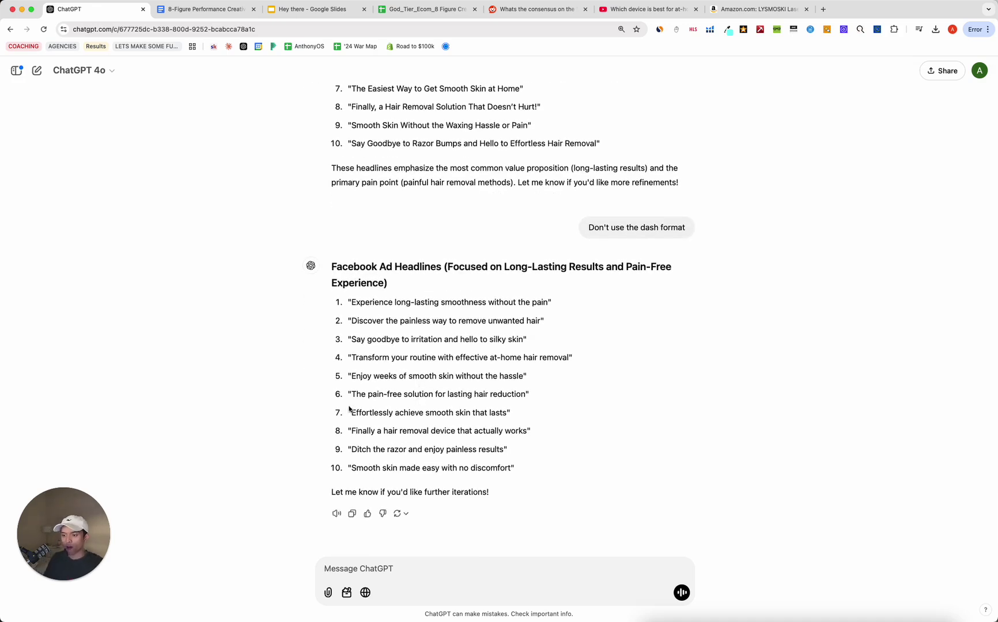
pyautogui.moveTo(564, 381); pyautogui.dragTo(337, 371)
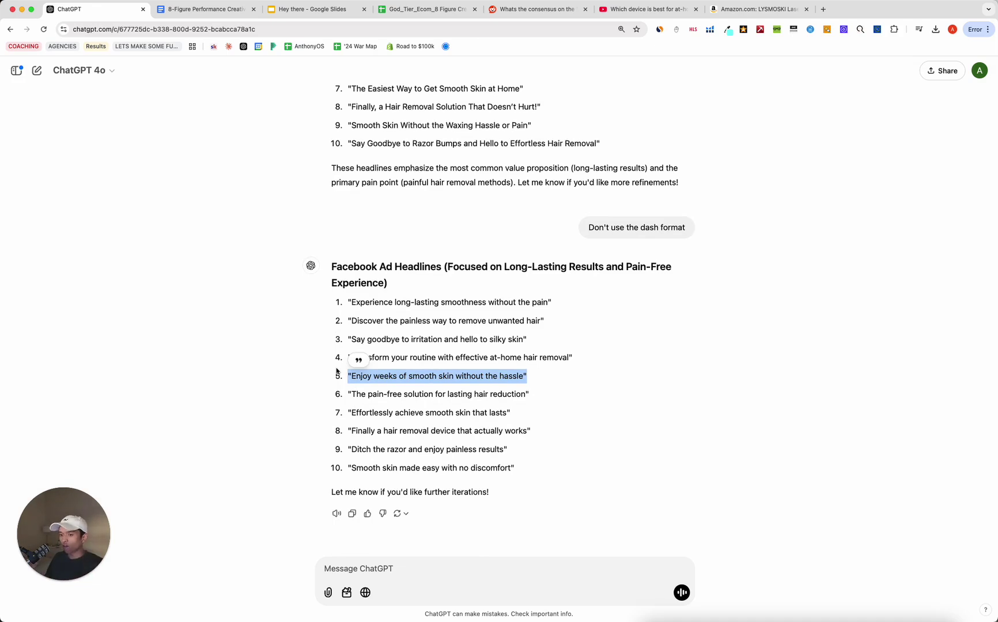
pyautogui.click(287, 370)
pyautogui.moveTo(557, 381); pyautogui.dragTo(346, 373)
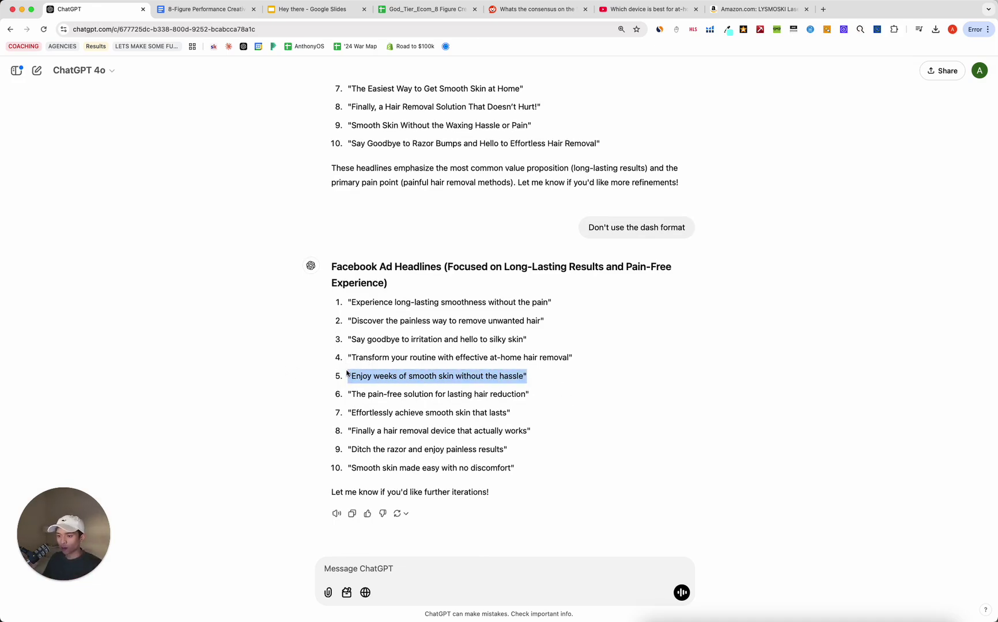
pyautogui.click(514, 407)
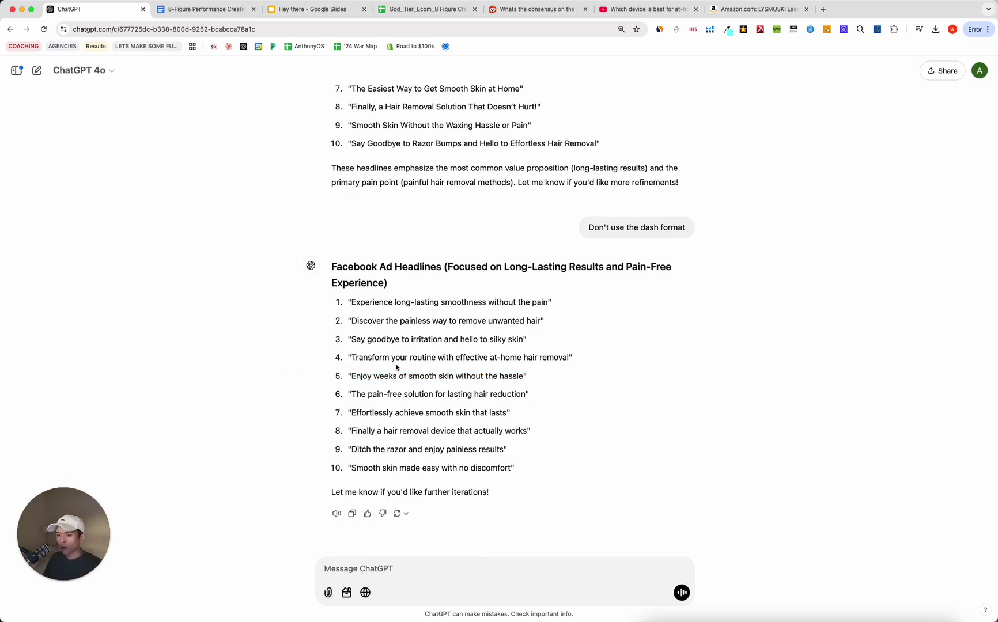
pyautogui.moveTo(350, 392); pyautogui.dragTo(530, 394)
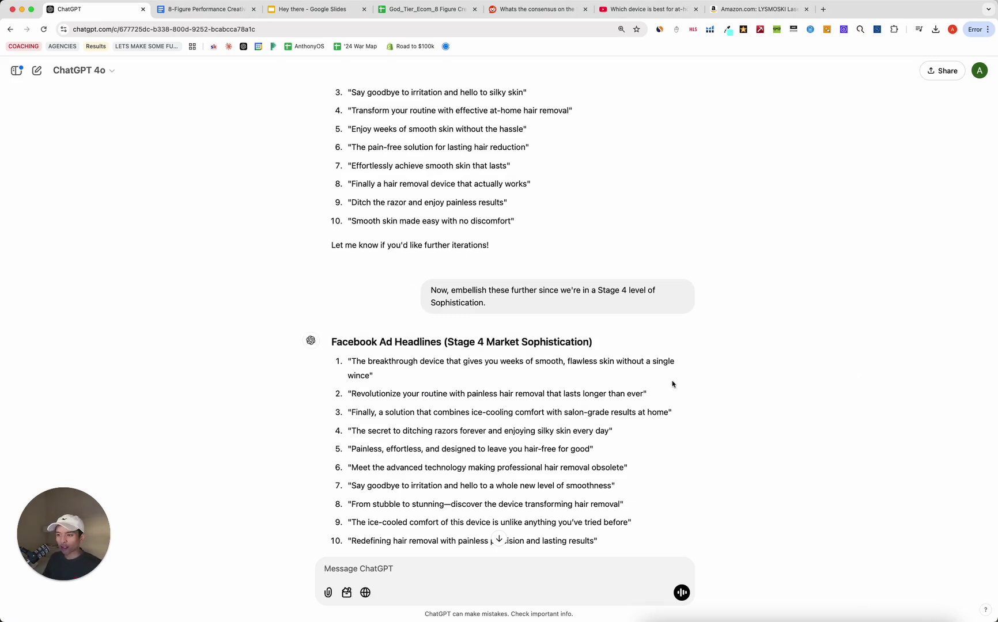
# - Read the embellish request and all ten Stage 4 Market Sophistication headlines
pyautogui.moveTo(439, 291); pyautogui.dragTo(621, 306)
pyautogui.click(497, 306)
pyautogui.moveTo(452, 291); pyautogui.dragTo(526, 304)
pyautogui.click(558, 307)
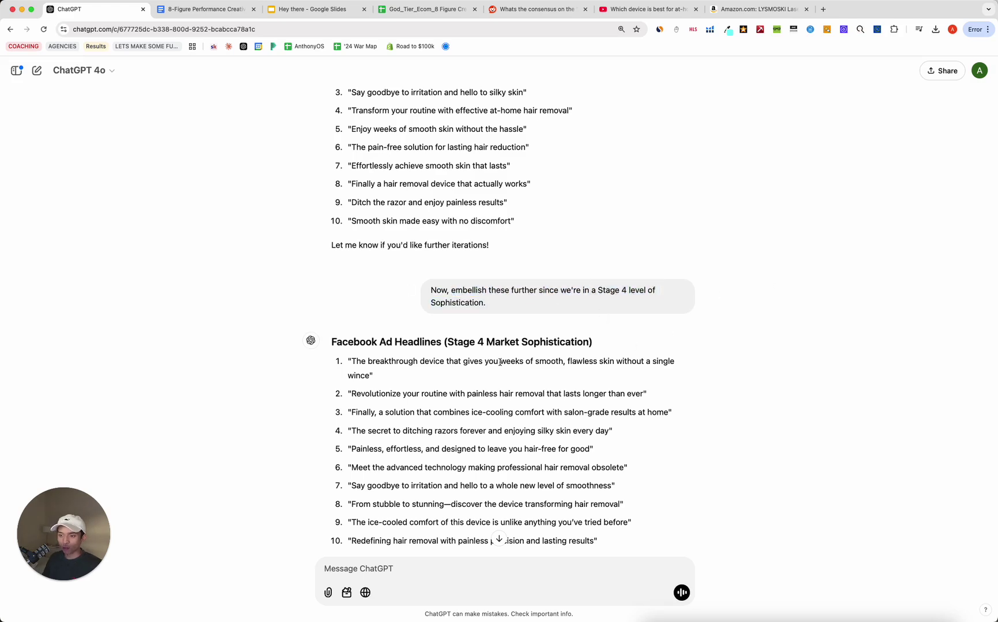
pyautogui.scroll(-6, 453, 322)
pyautogui.scroll(4, 679, 403)
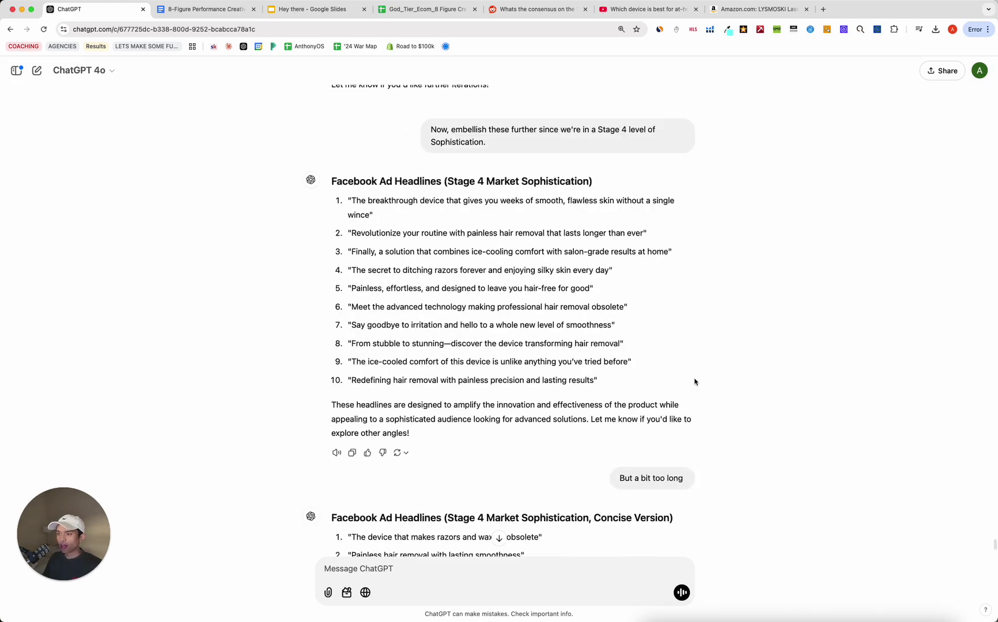
pyautogui.moveTo(345, 218); pyautogui.dragTo(699, 401)
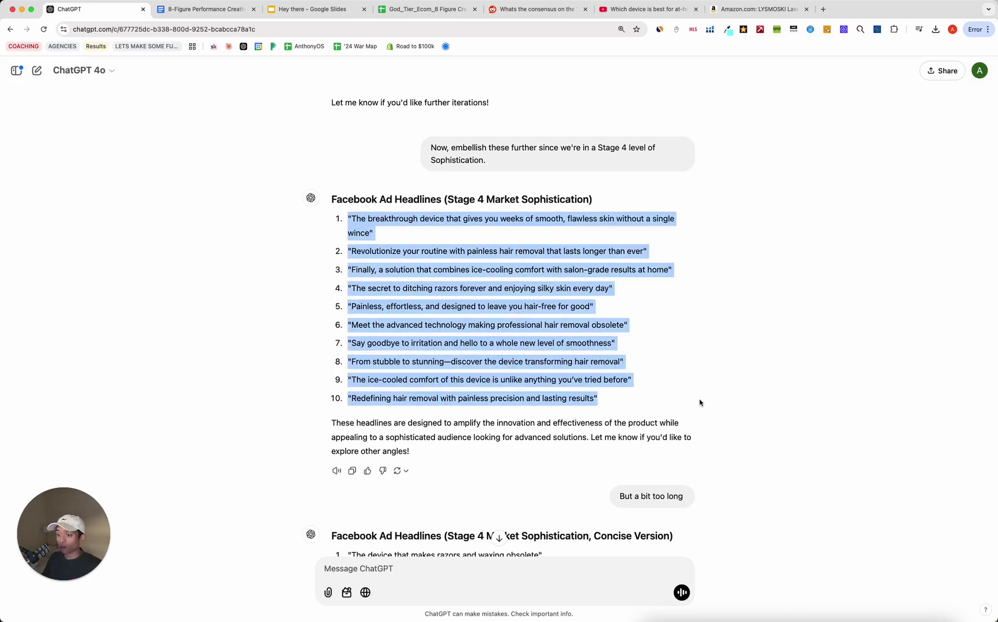
pyautogui.click(605, 412)
pyautogui.moveTo(605, 413); pyautogui.dragTo(334, 218)
pyautogui.click(426, 416)
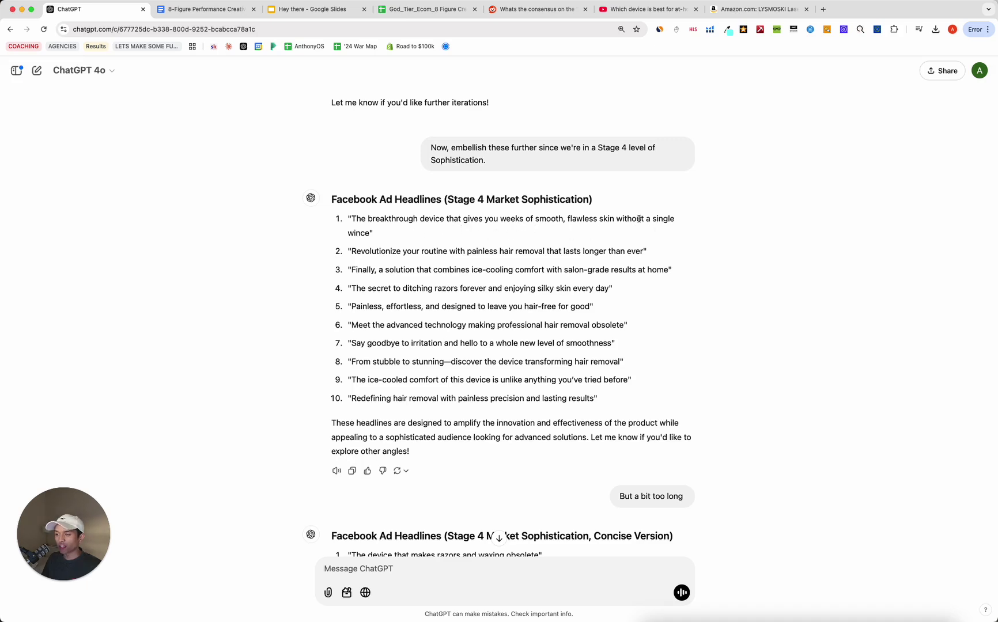
# - Examine Stage 4 headlines 1, 3, 10 and 5 individually
pyautogui.moveTo(639, 219); pyautogui.dragTo(702, 230)
pyautogui.click(497, 281)
pyautogui.moveTo(350, 272); pyautogui.dragTo(690, 276)
pyautogui.click(375, 412)
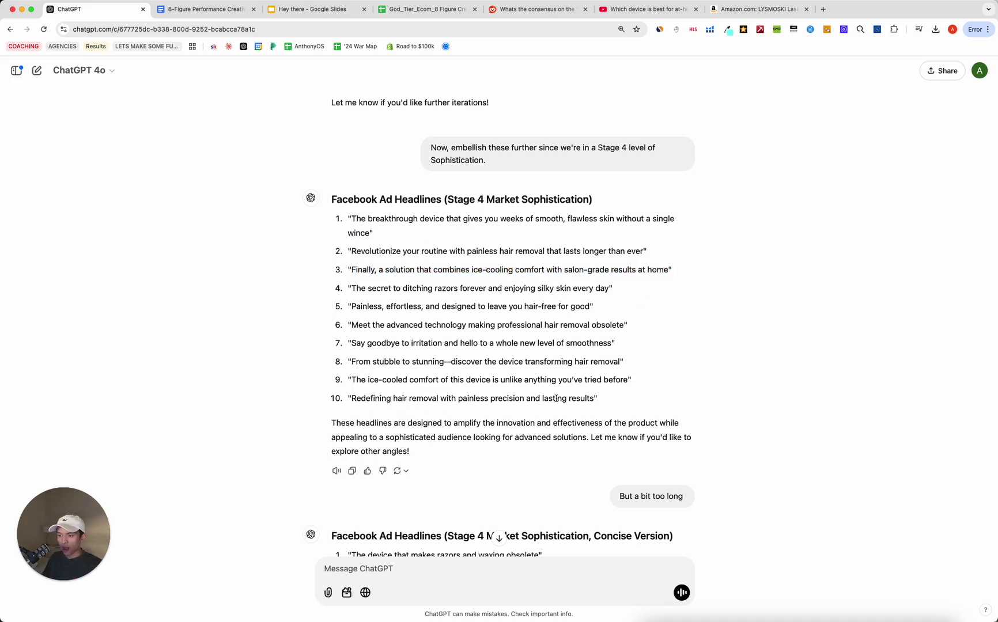
pyautogui.moveTo(353, 395); pyautogui.dragTo(507, 400)
pyautogui.click(576, 406)
pyautogui.moveTo(628, 406); pyautogui.dragTo(461, 399)
pyautogui.click(378, 309)
pyautogui.moveTo(348, 304); pyautogui.dragTo(602, 311)
pyautogui.click(600, 311)
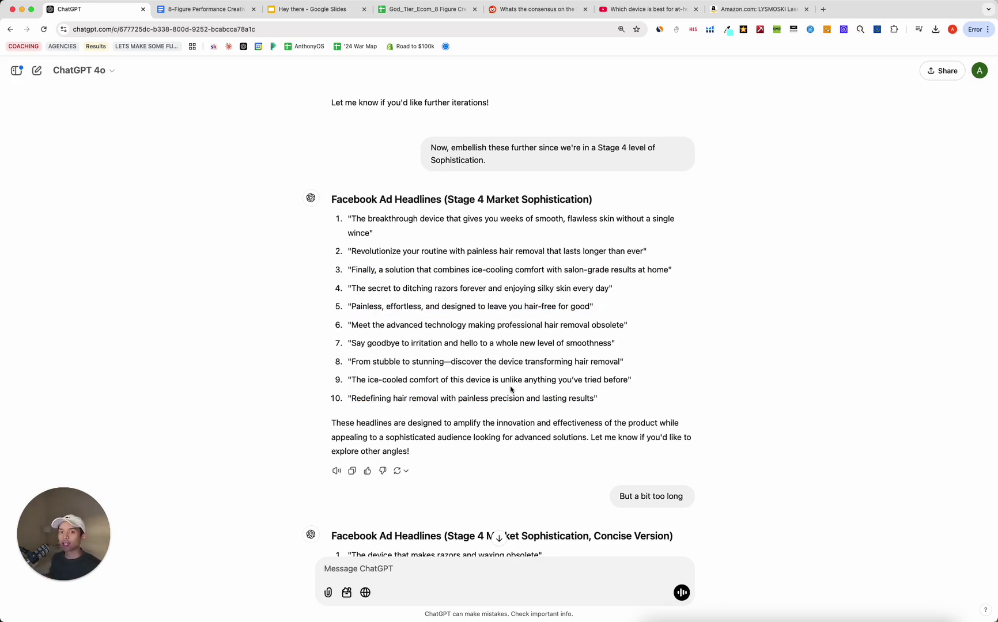
pyautogui.scroll(-3, 487, 403)
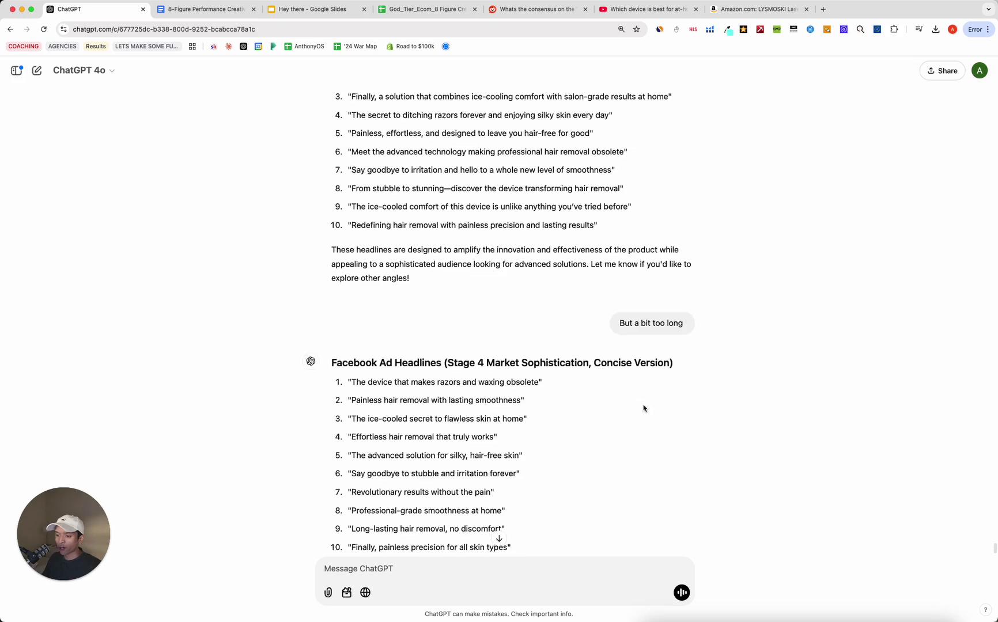
pyautogui.scroll(-2, 618, 354)
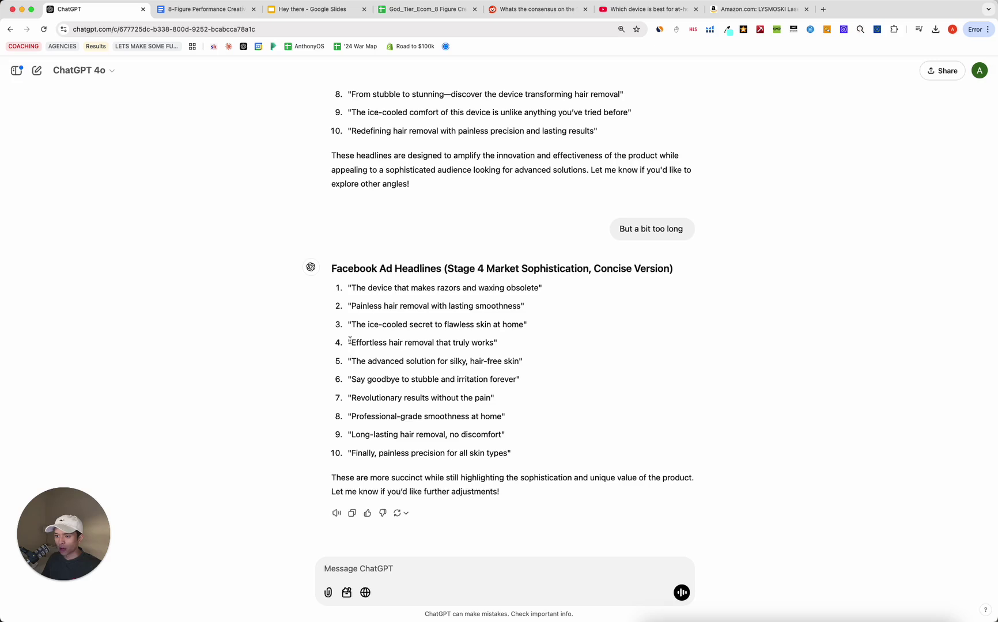
pyautogui.moveTo(350, 341); pyautogui.dragTo(520, 346)
pyautogui.click(392, 419)
pyautogui.moveTo(349, 398); pyautogui.dragTo(571, 397)
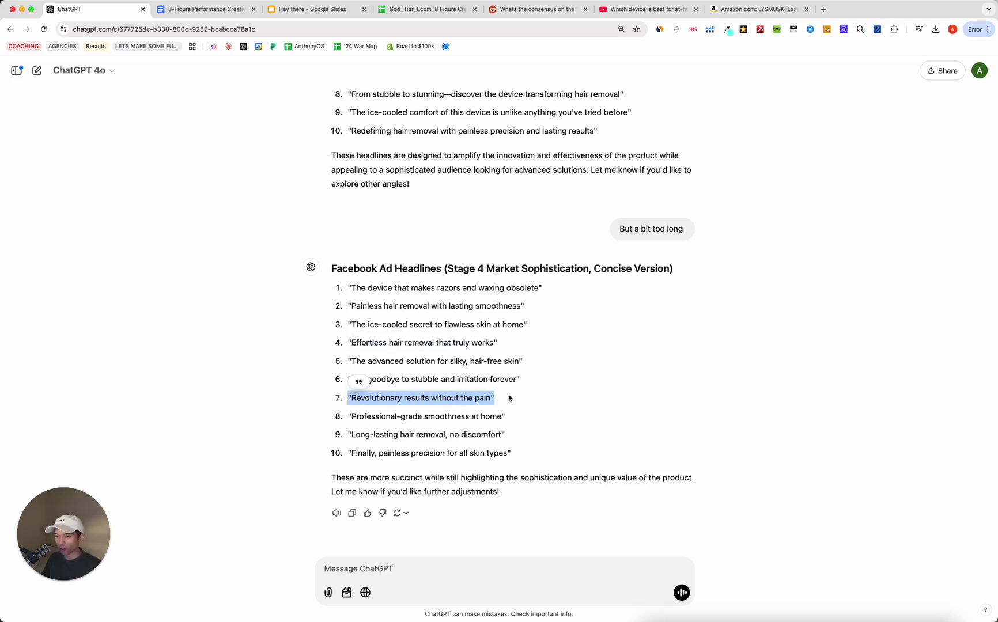
pyautogui.click(393, 480)
pyautogui.moveTo(347, 455); pyautogui.dragTo(443, 454)
pyautogui.click(456, 452)
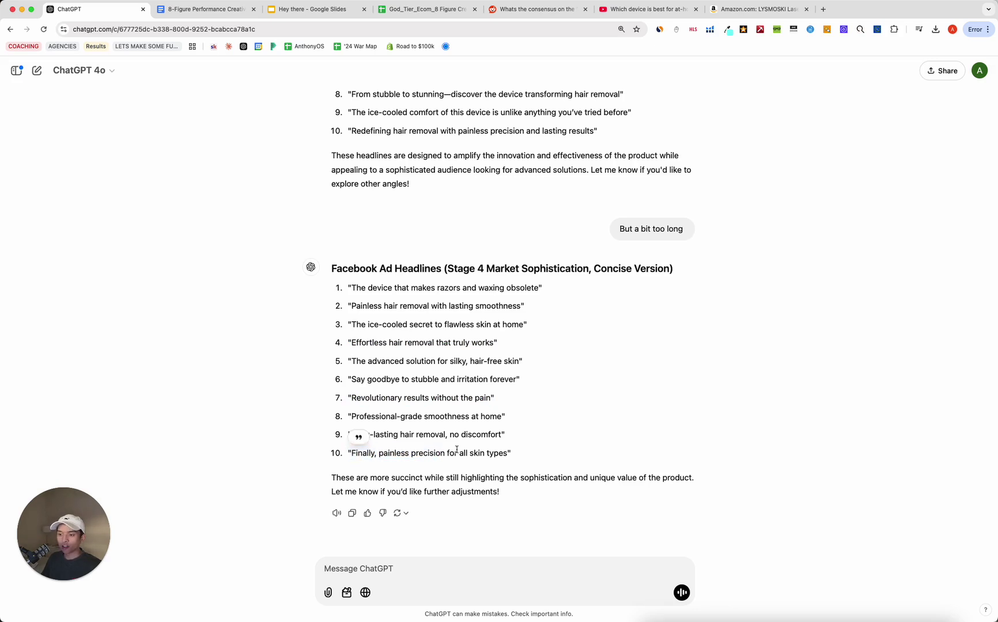
pyautogui.moveTo(349, 436); pyautogui.dragTo(538, 439)
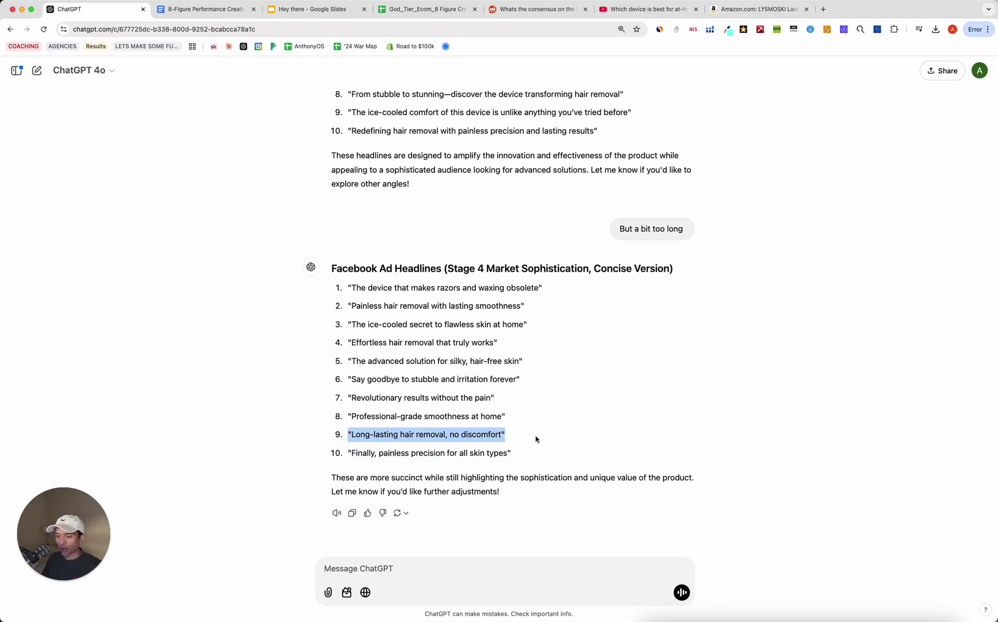
pyautogui.click(513, 446)
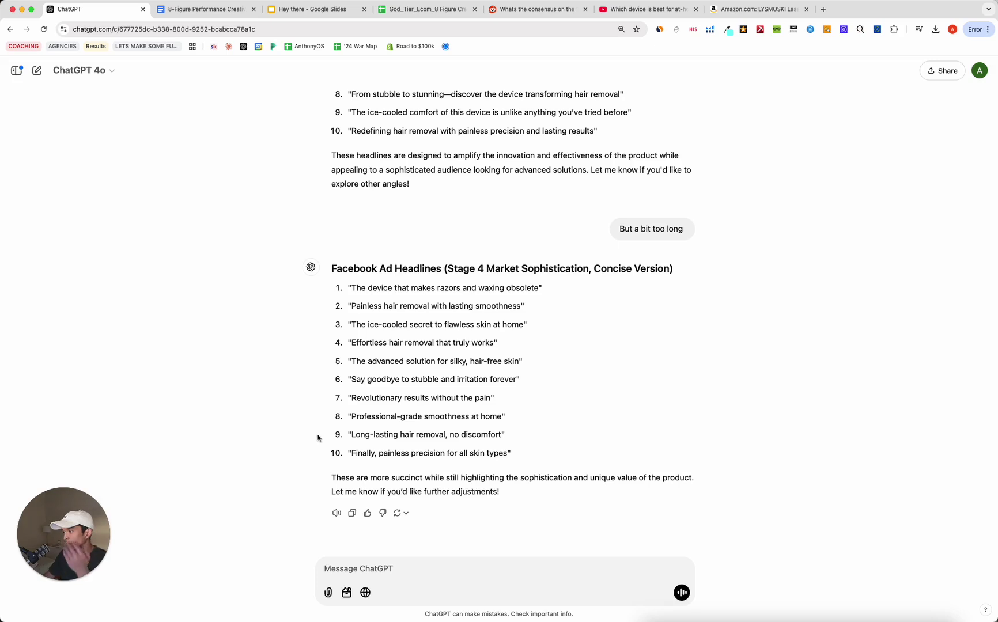
pyautogui.click(204, 16)
pyautogui.click(642, 327)
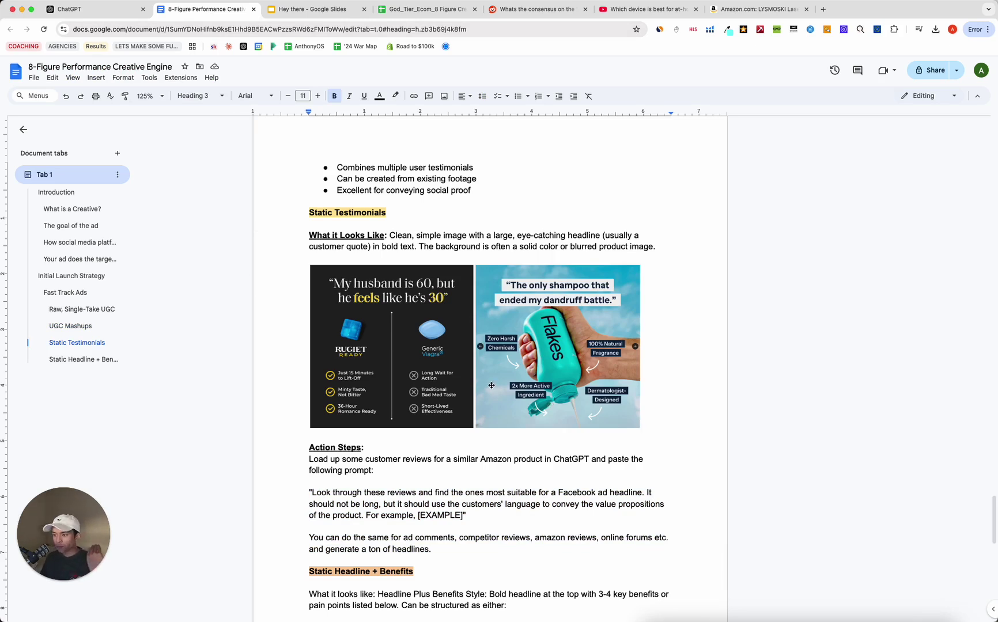
pyautogui.click(99, 16)
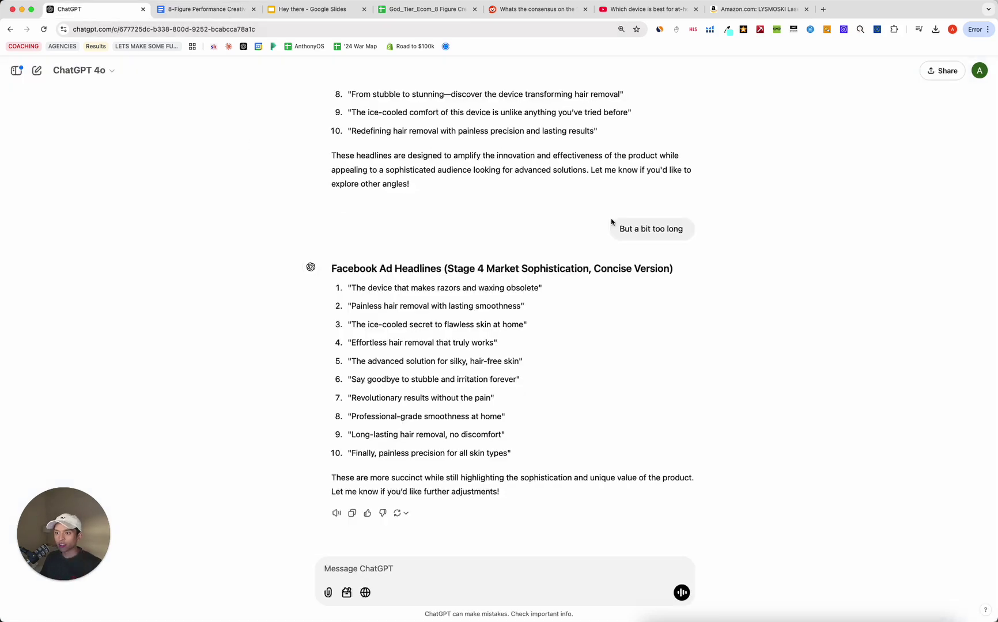
pyautogui.click(415, 9)
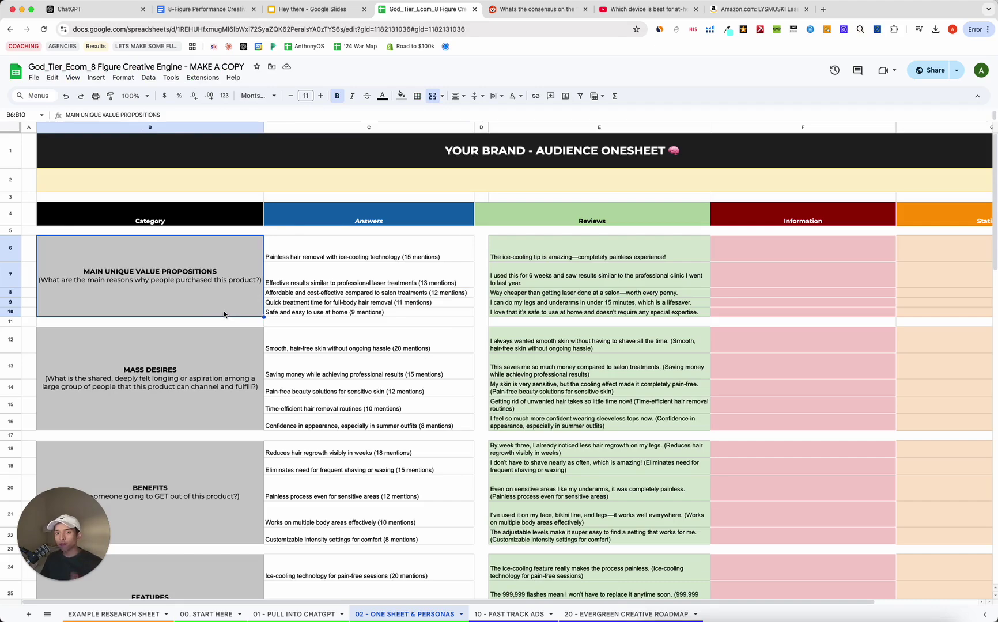
pyautogui.scroll(-10, 221, 409)
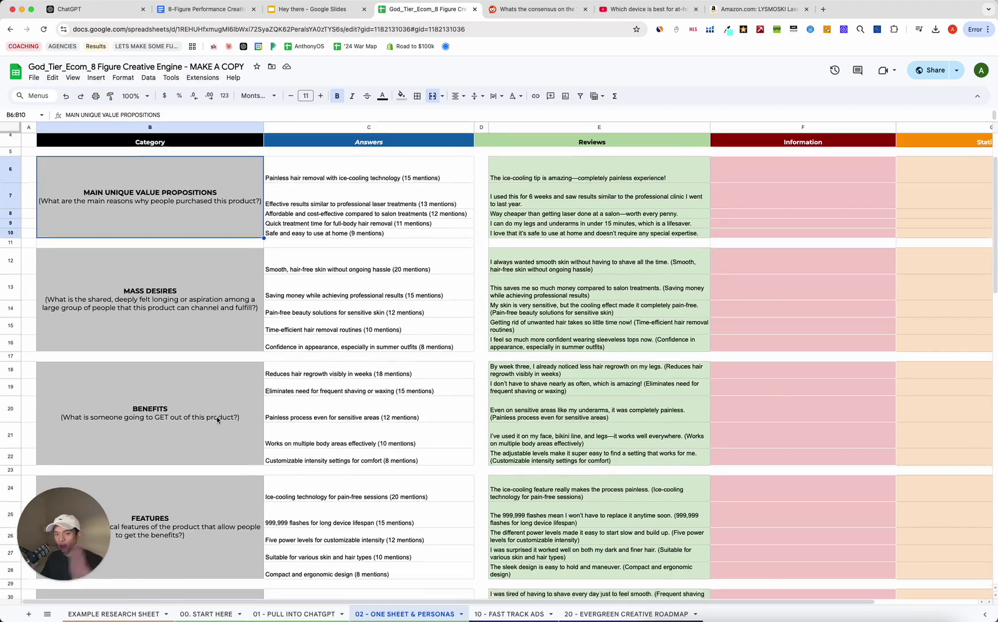
pyautogui.scroll(-2, 219, 416)
pyautogui.moveTo(219, 416); pyautogui.dragTo(419, 437)
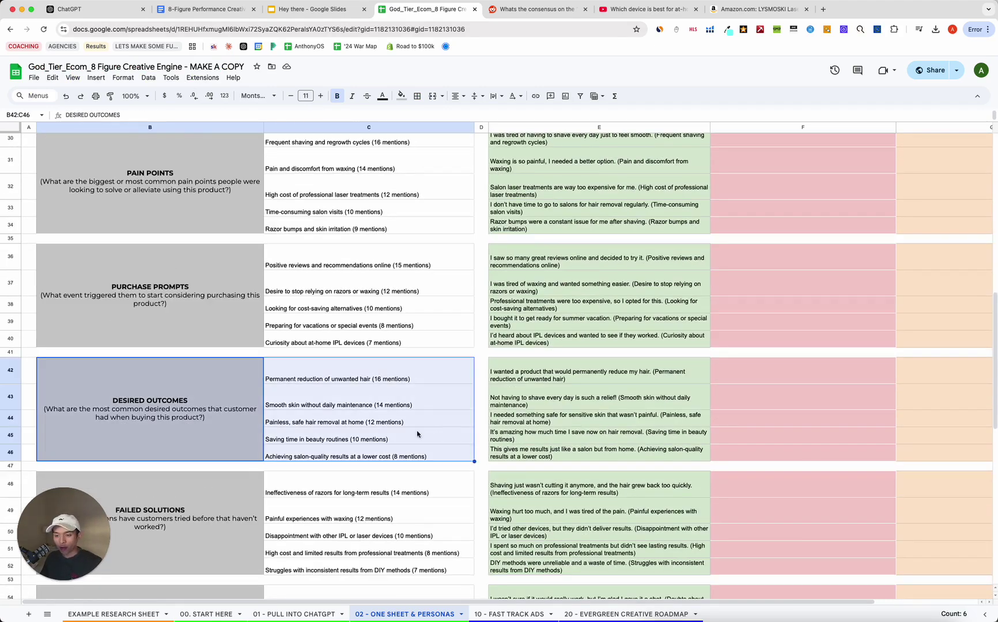
pyautogui.click(332, 422)
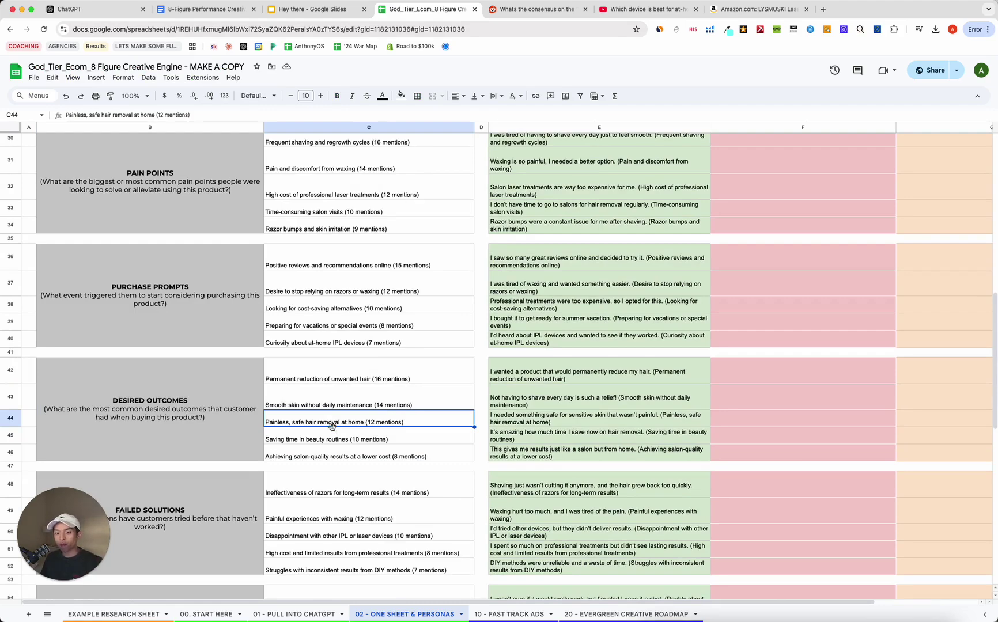
pyautogui.scroll(3, 331, 426)
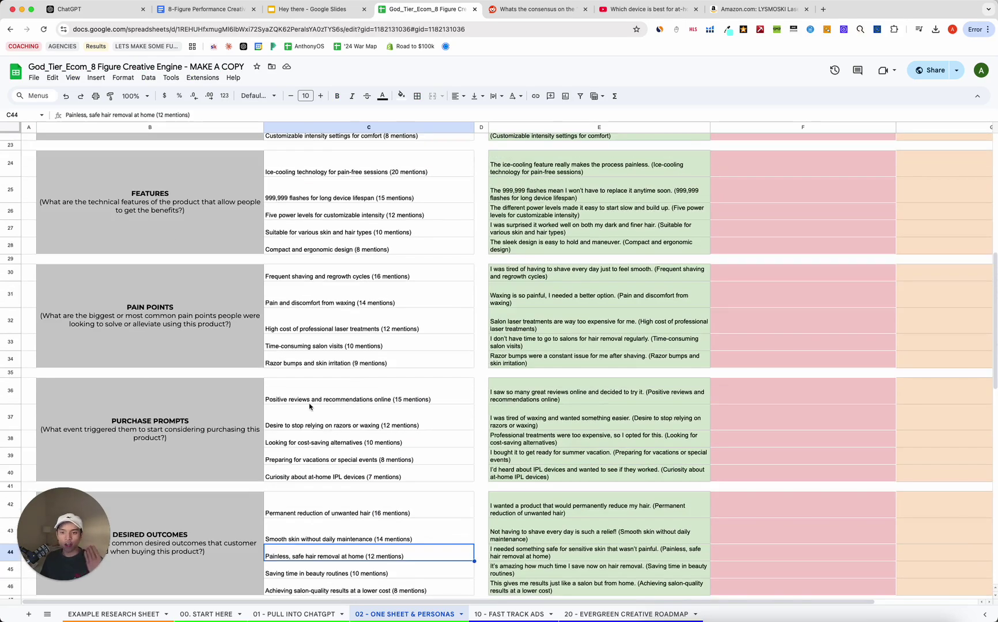
pyautogui.scroll(-8, 206, 313)
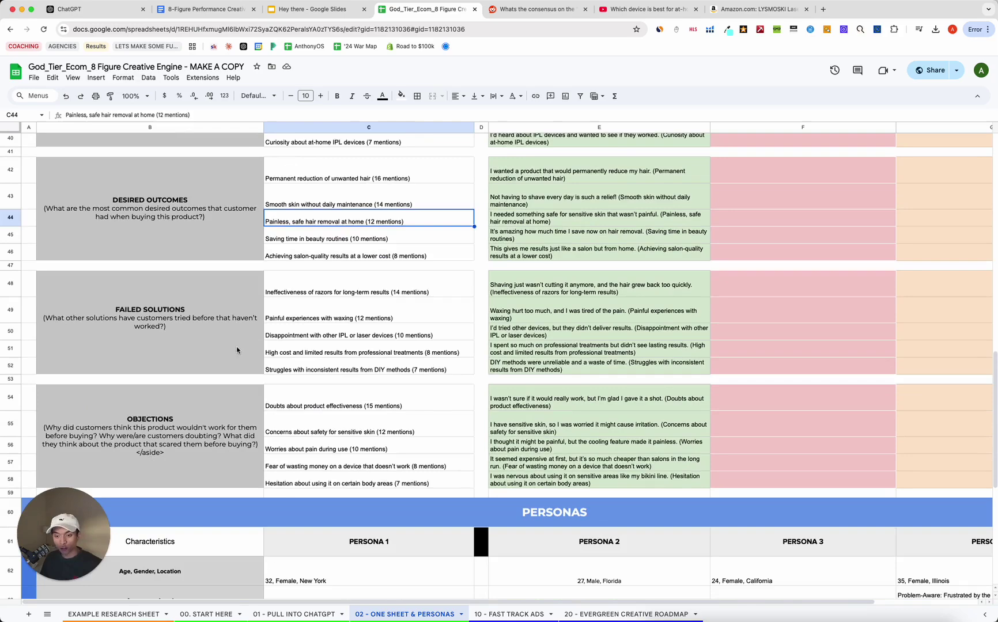
pyautogui.scroll(15, 236, 408)
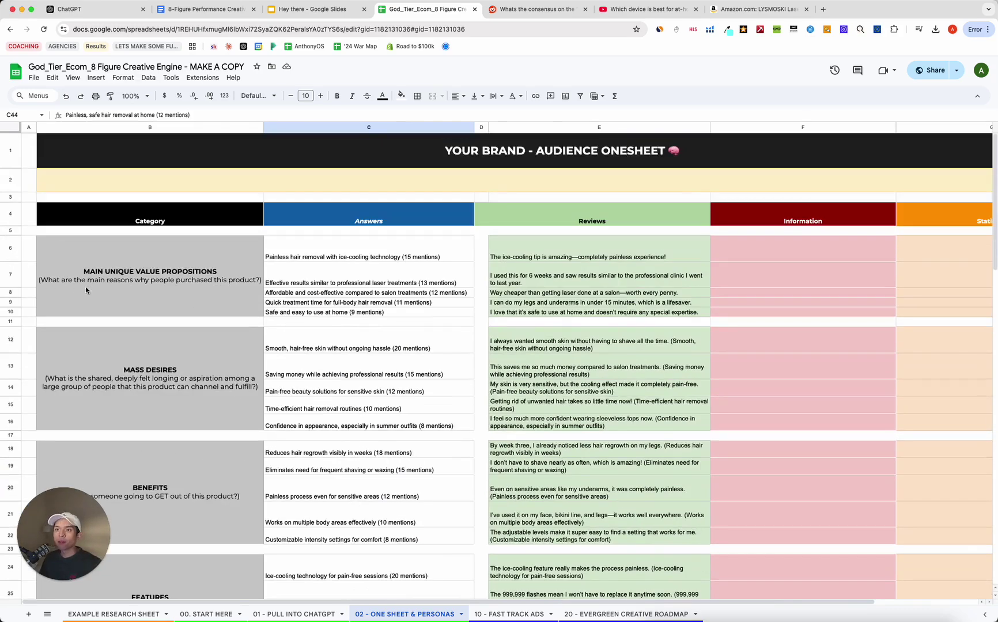
pyautogui.scroll(-8, 85, 287)
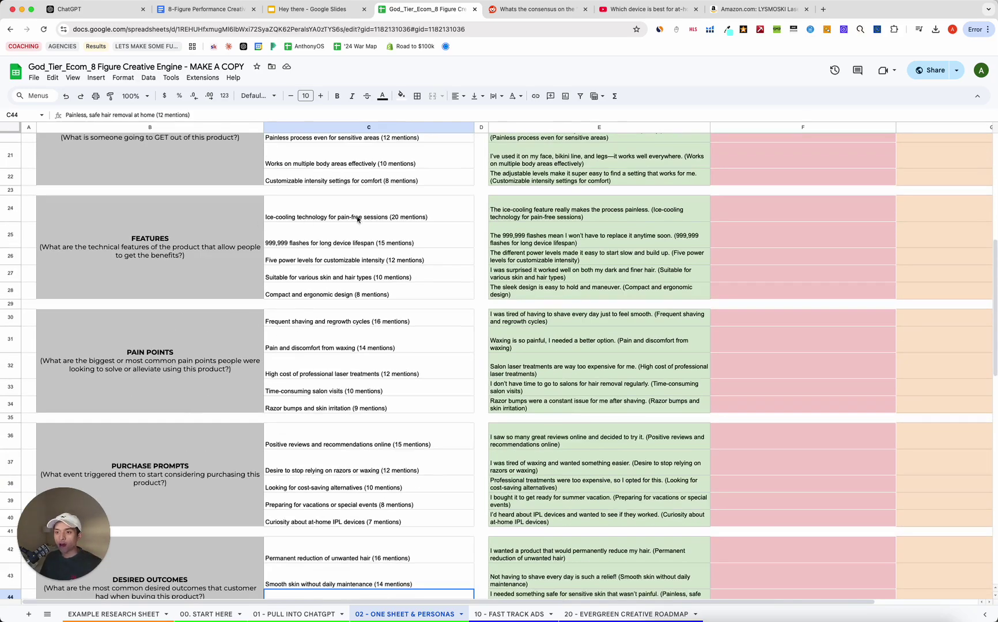
pyautogui.moveTo(358, 219); pyautogui.dragTo(365, 298)
pyautogui.click(365, 299)
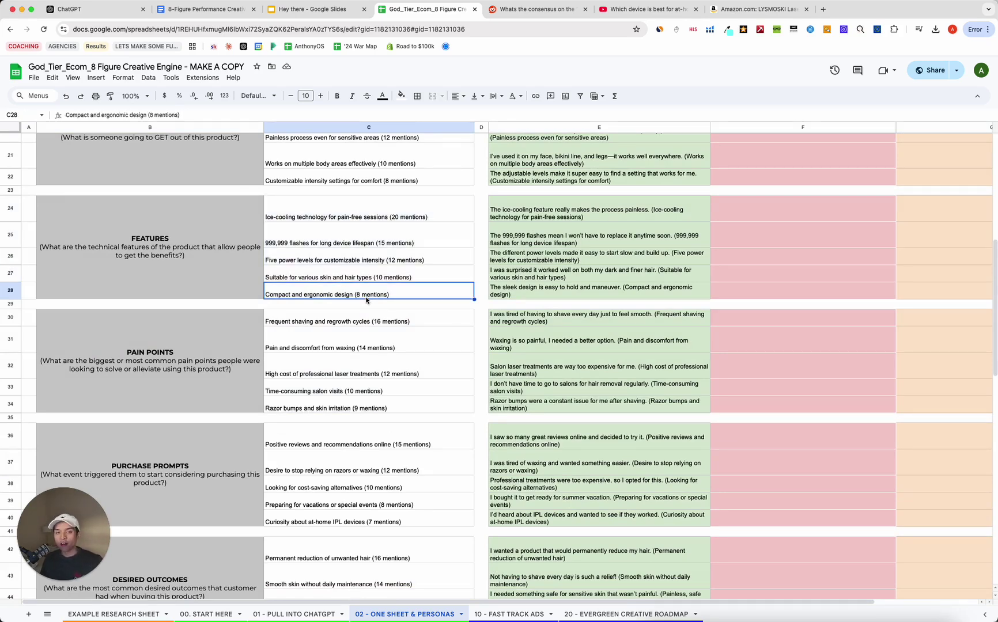
pyautogui.click(374, 212)
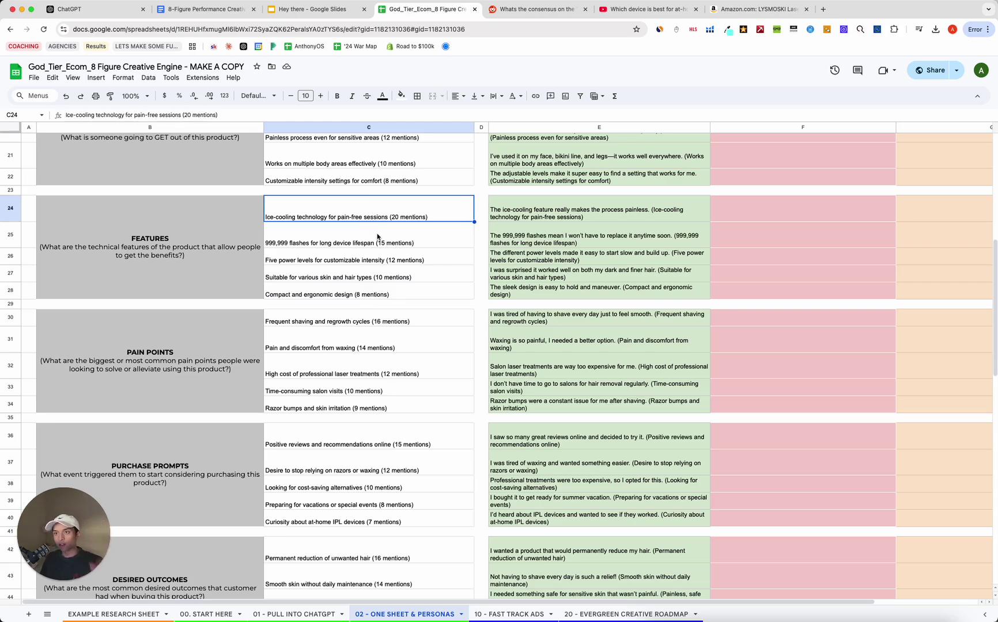
pyautogui.click(92, 9)
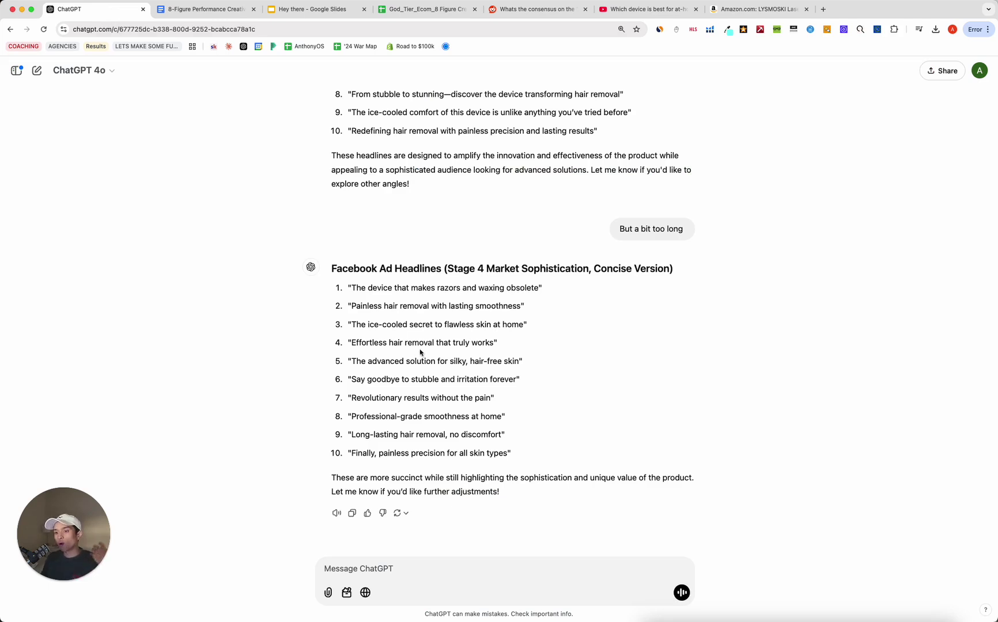
# - Open the Creative Engine guide and bring up the Static Headline + Benefits example ads
pyautogui.click(196, 9)
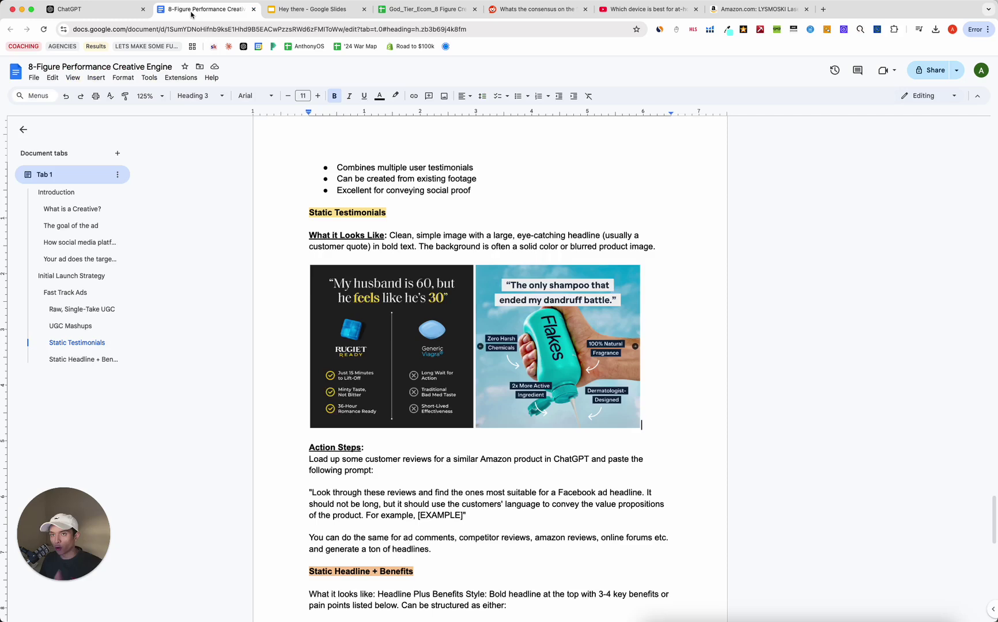
pyautogui.scroll(-1, 338, 408)
pyautogui.click(311, 216)
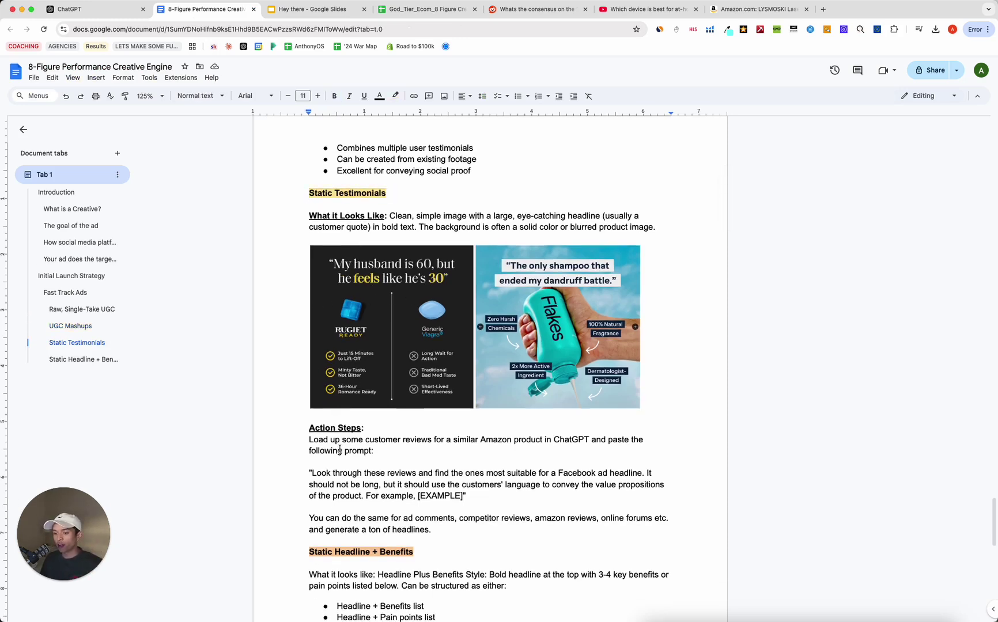
pyautogui.scroll(-4, 438, 345)
pyautogui.tripleClick(360, 308)
pyautogui.scroll(-1, 337, 356)
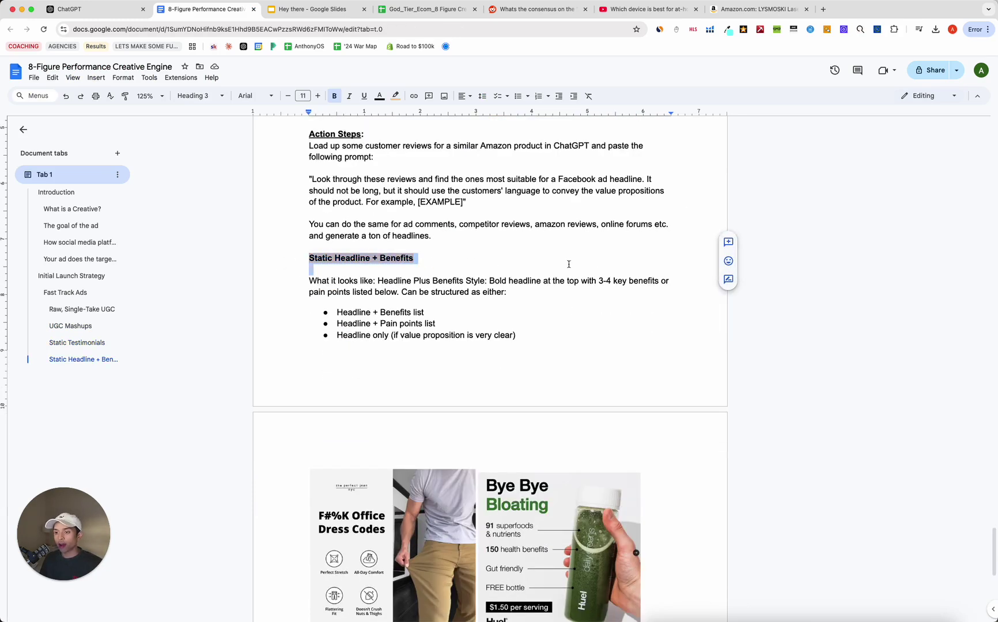
pyautogui.scroll(-2, 474, 357)
pyautogui.scroll(-3, 474, 356)
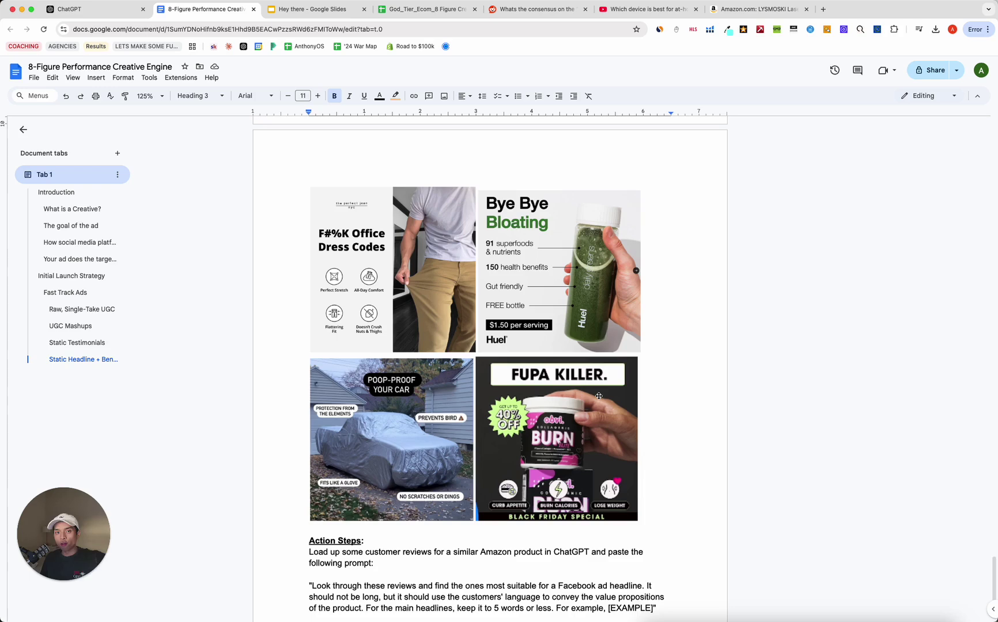
pyautogui.click(652, 363)
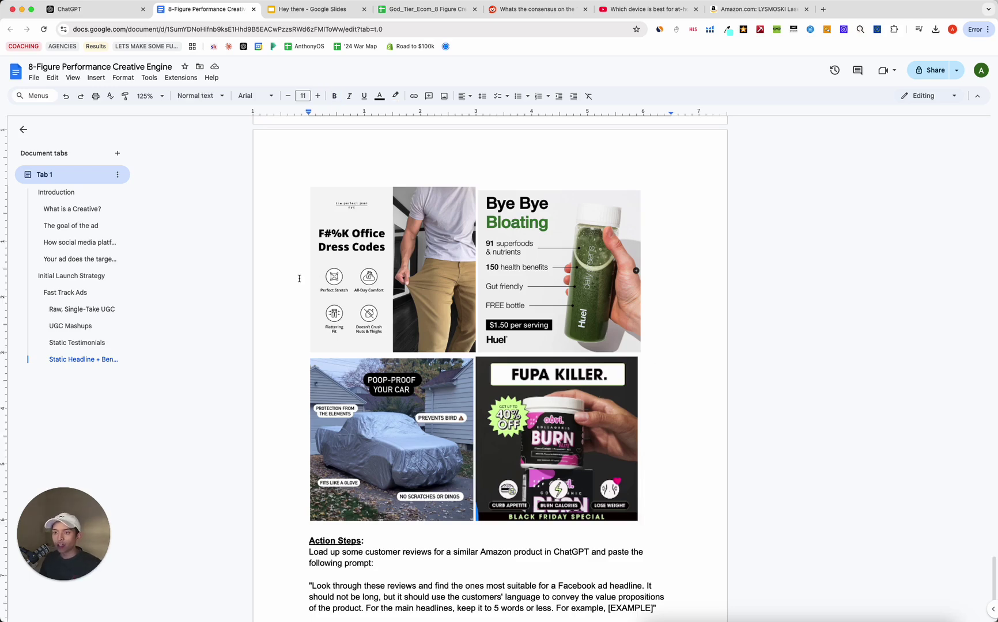
# - Reread the concise ChatGPT headlines, then go back to the God_Tier spreadsheet
pyautogui.click(311, 9)
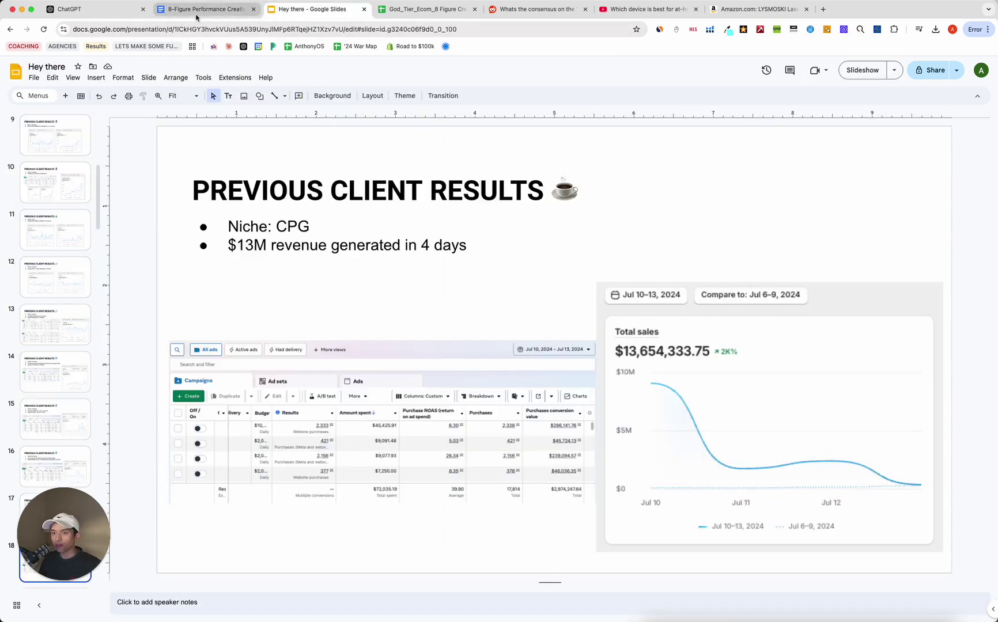
pyautogui.click(203, 9)
pyautogui.click(90, 11)
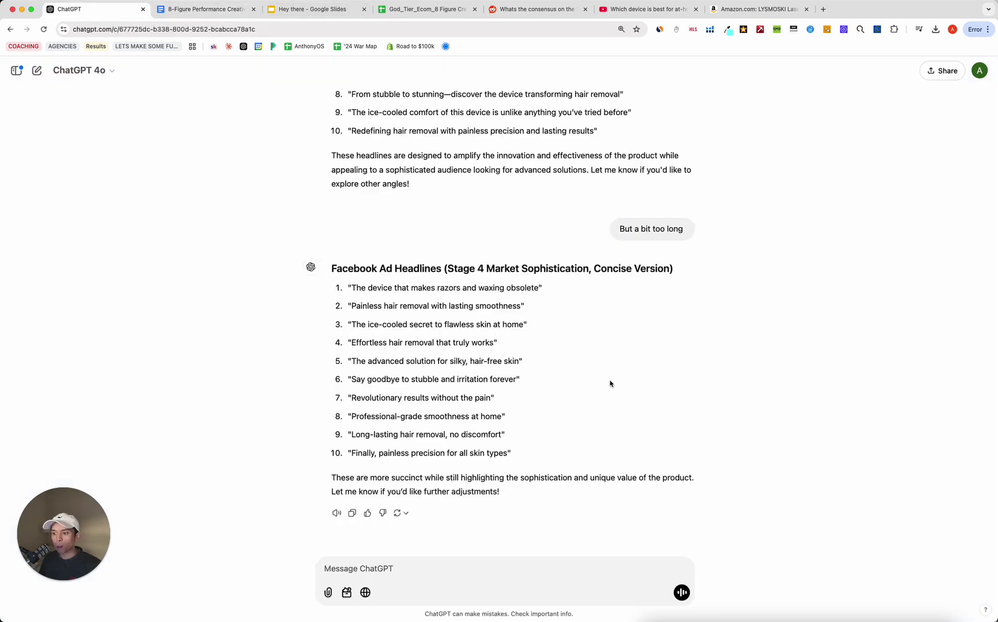
pyautogui.scroll(5, 738, 308)
pyautogui.moveTo(84, 517); pyautogui.dragTo(210, 290)
pyautogui.scroll(-8, 700, 314)
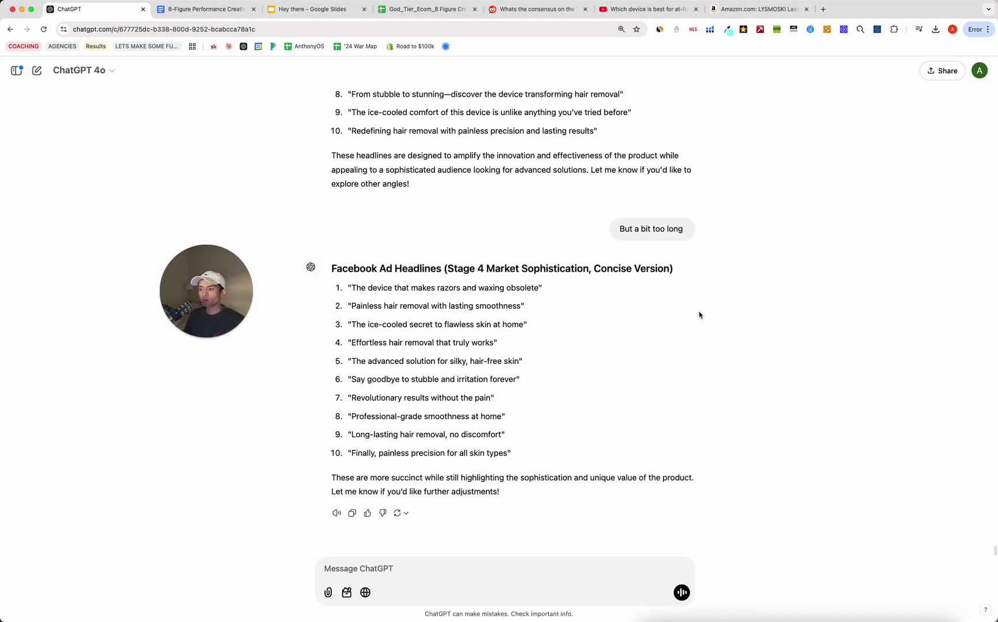
pyautogui.click(400, 16)
pyautogui.moveTo(235, 293); pyautogui.dragTo(138, 405)
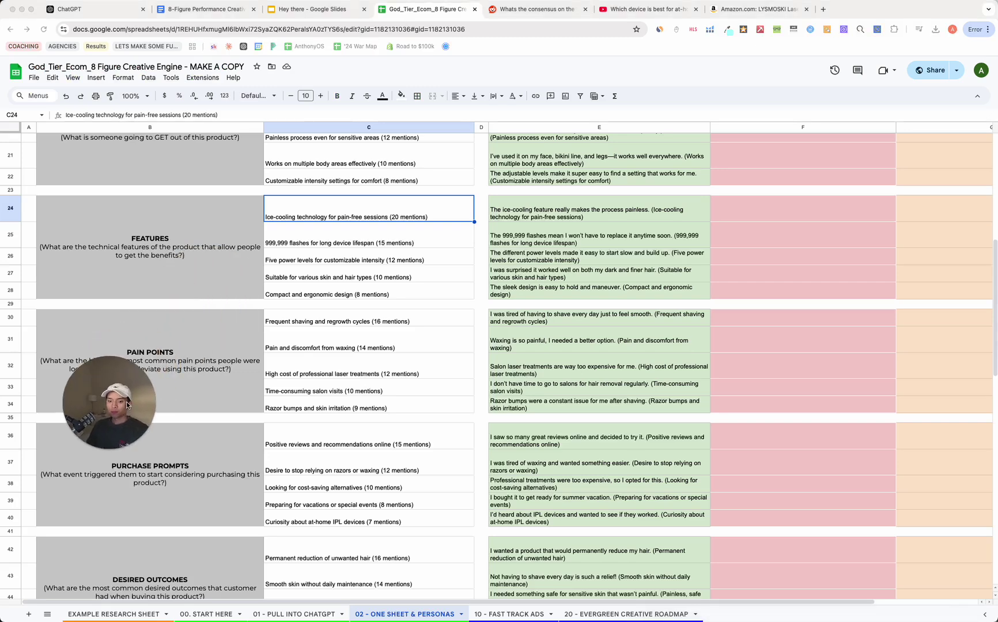
# - Switch to the EXAMPLE RESEARCH SHEET and move down past the row 22 Reddit link
pyautogui.click(124, 615)
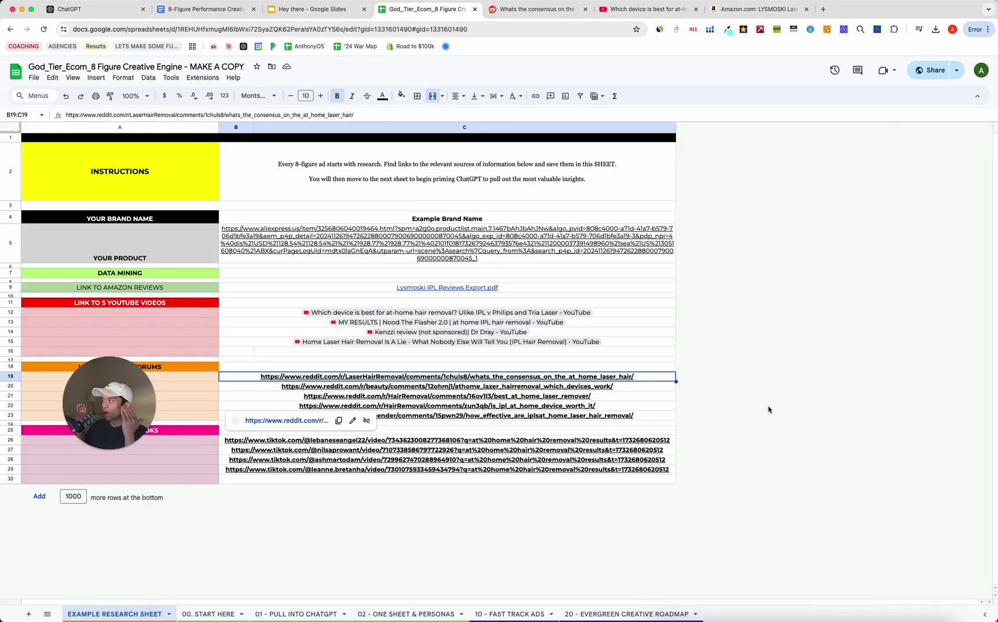
pyautogui.press('Down')
pyautogui.press('Down')
pyautogui.press('Down')
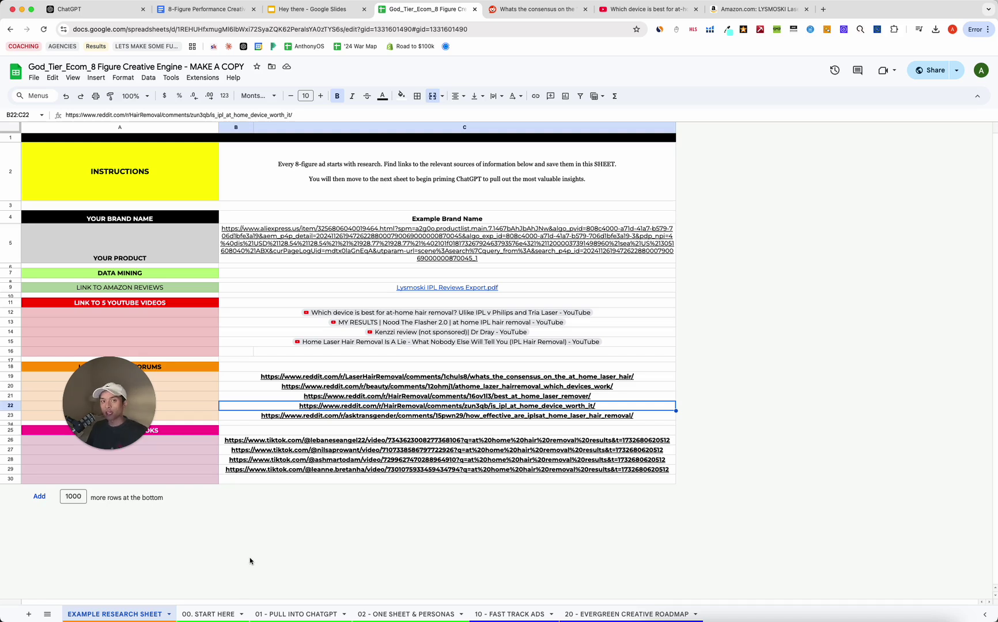
pyautogui.press('Down')
pyautogui.press('Down')
pyautogui.press('Down')
pyautogui.press('Down')
pyautogui.press('Down')
pyautogui.press('Down')
pyautogui.press('Down')
pyautogui.press('Down')
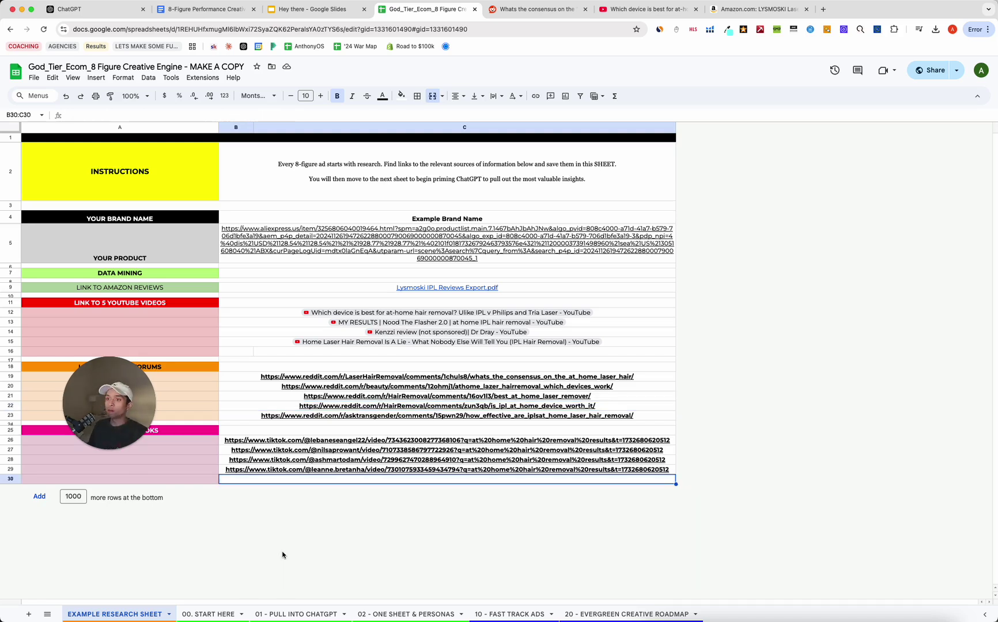